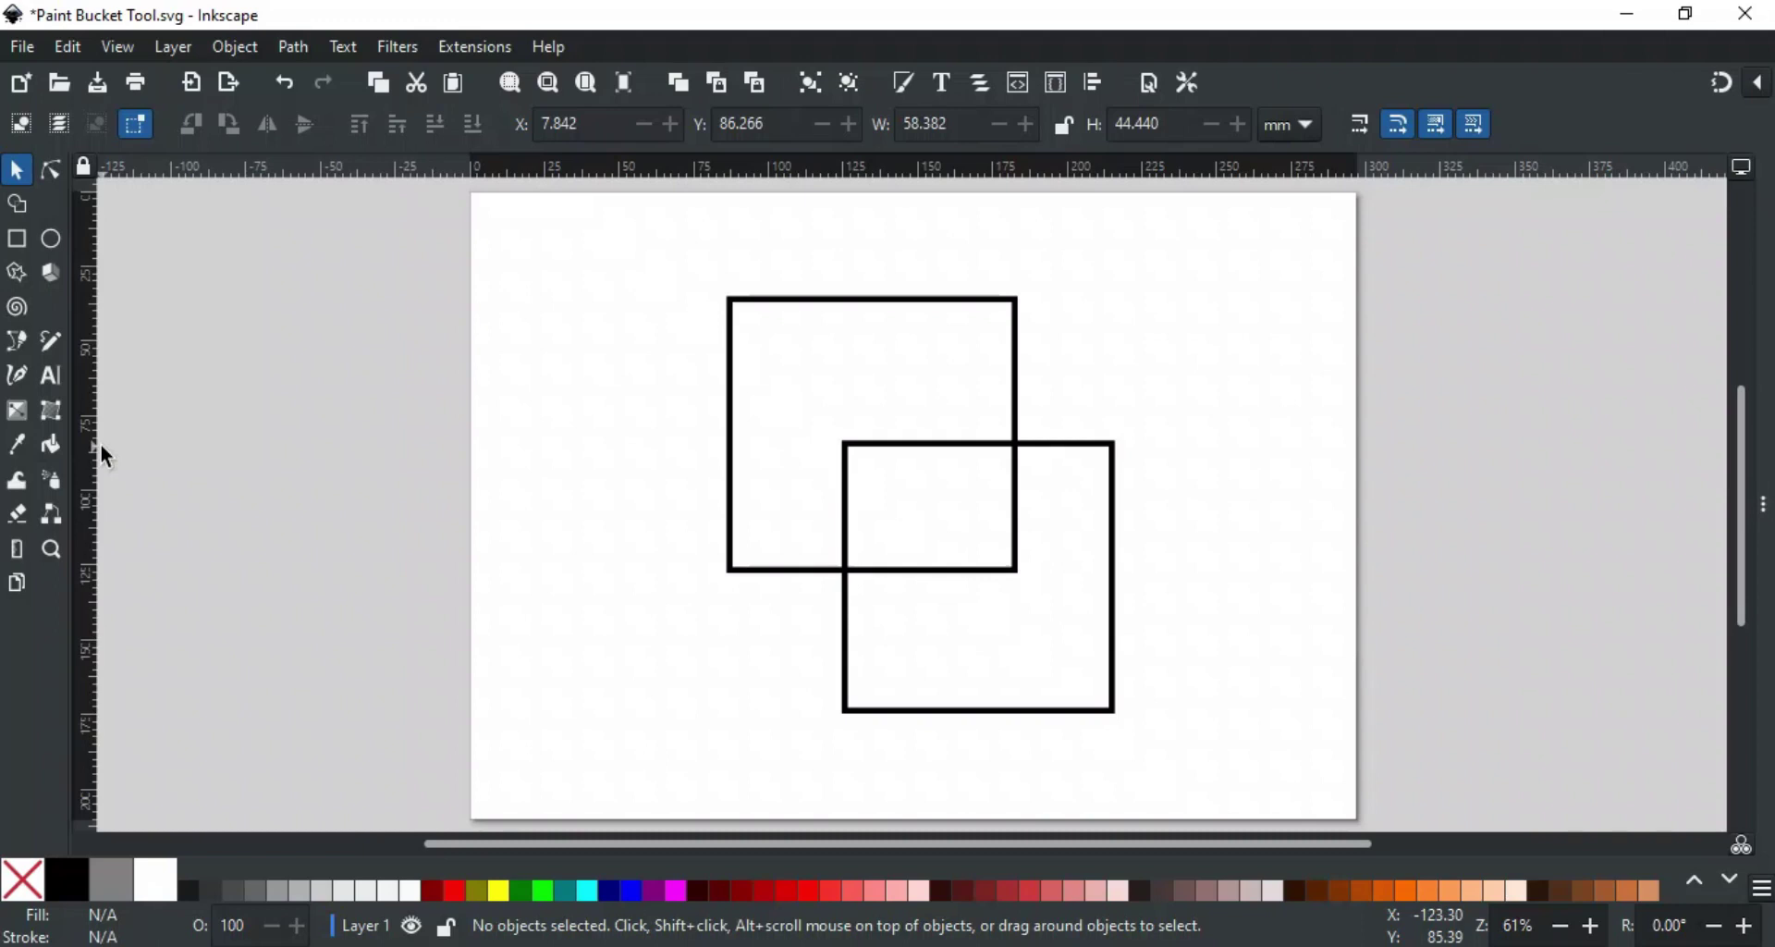
# Fill the squares' overlap dark grey, then move that fill above the squares and shrink it
pyautogui.click(61, 448)
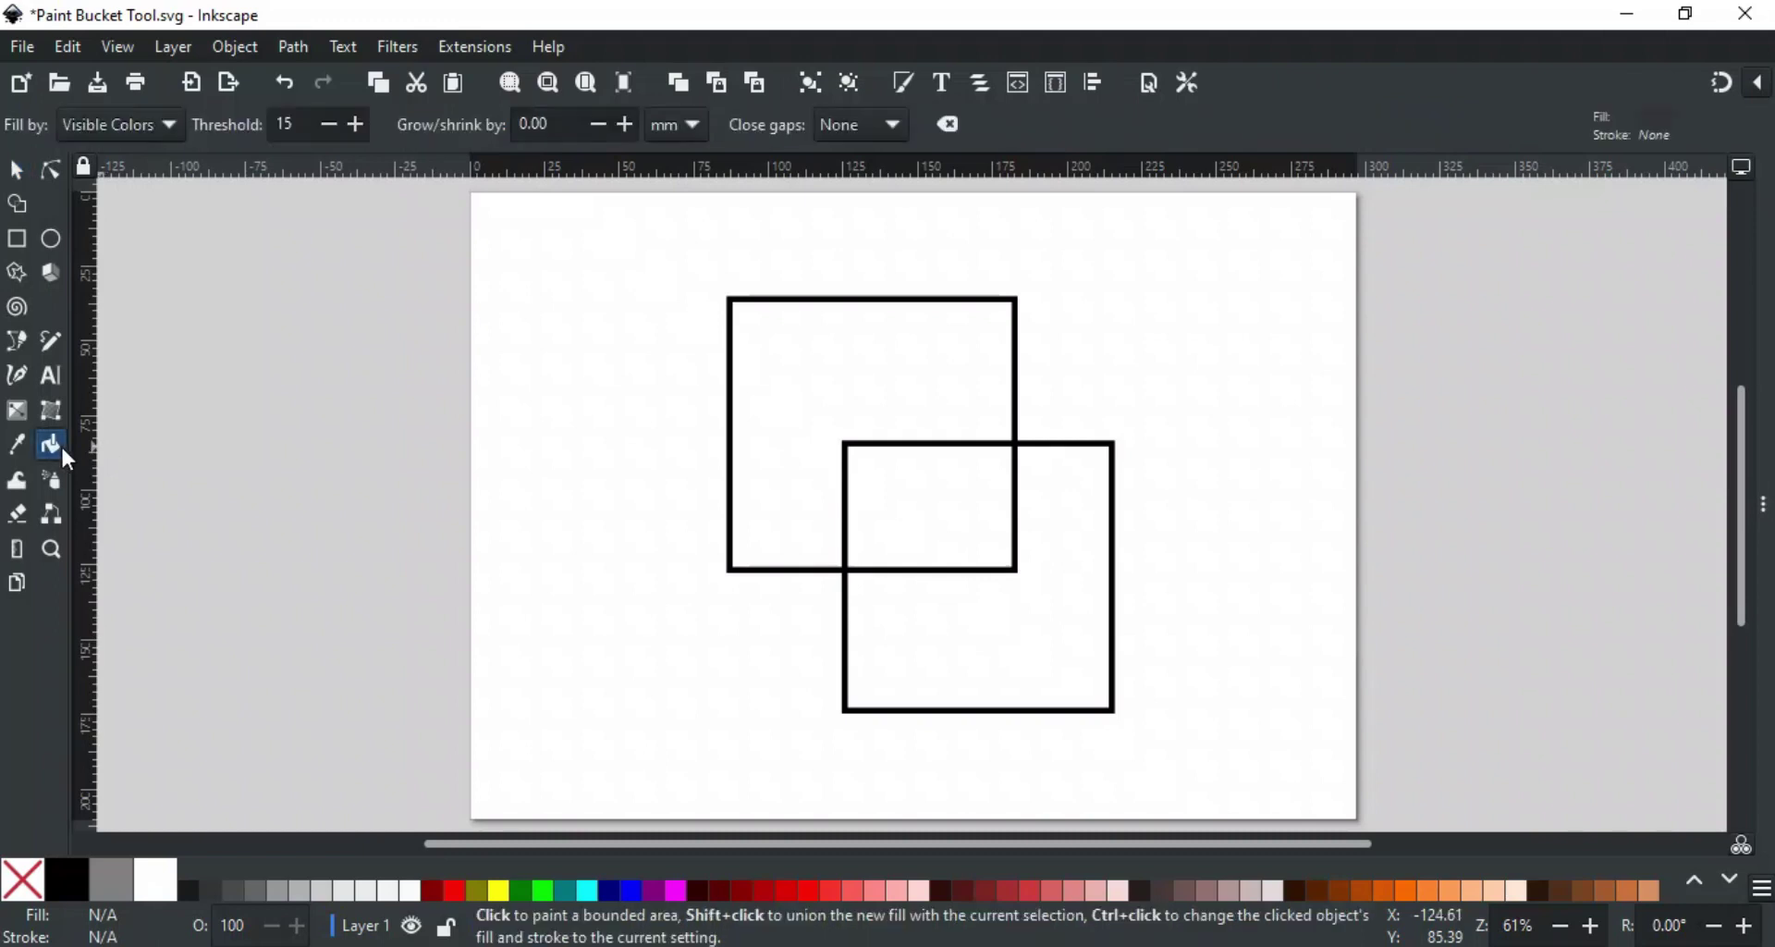
pyautogui.click(878, 475)
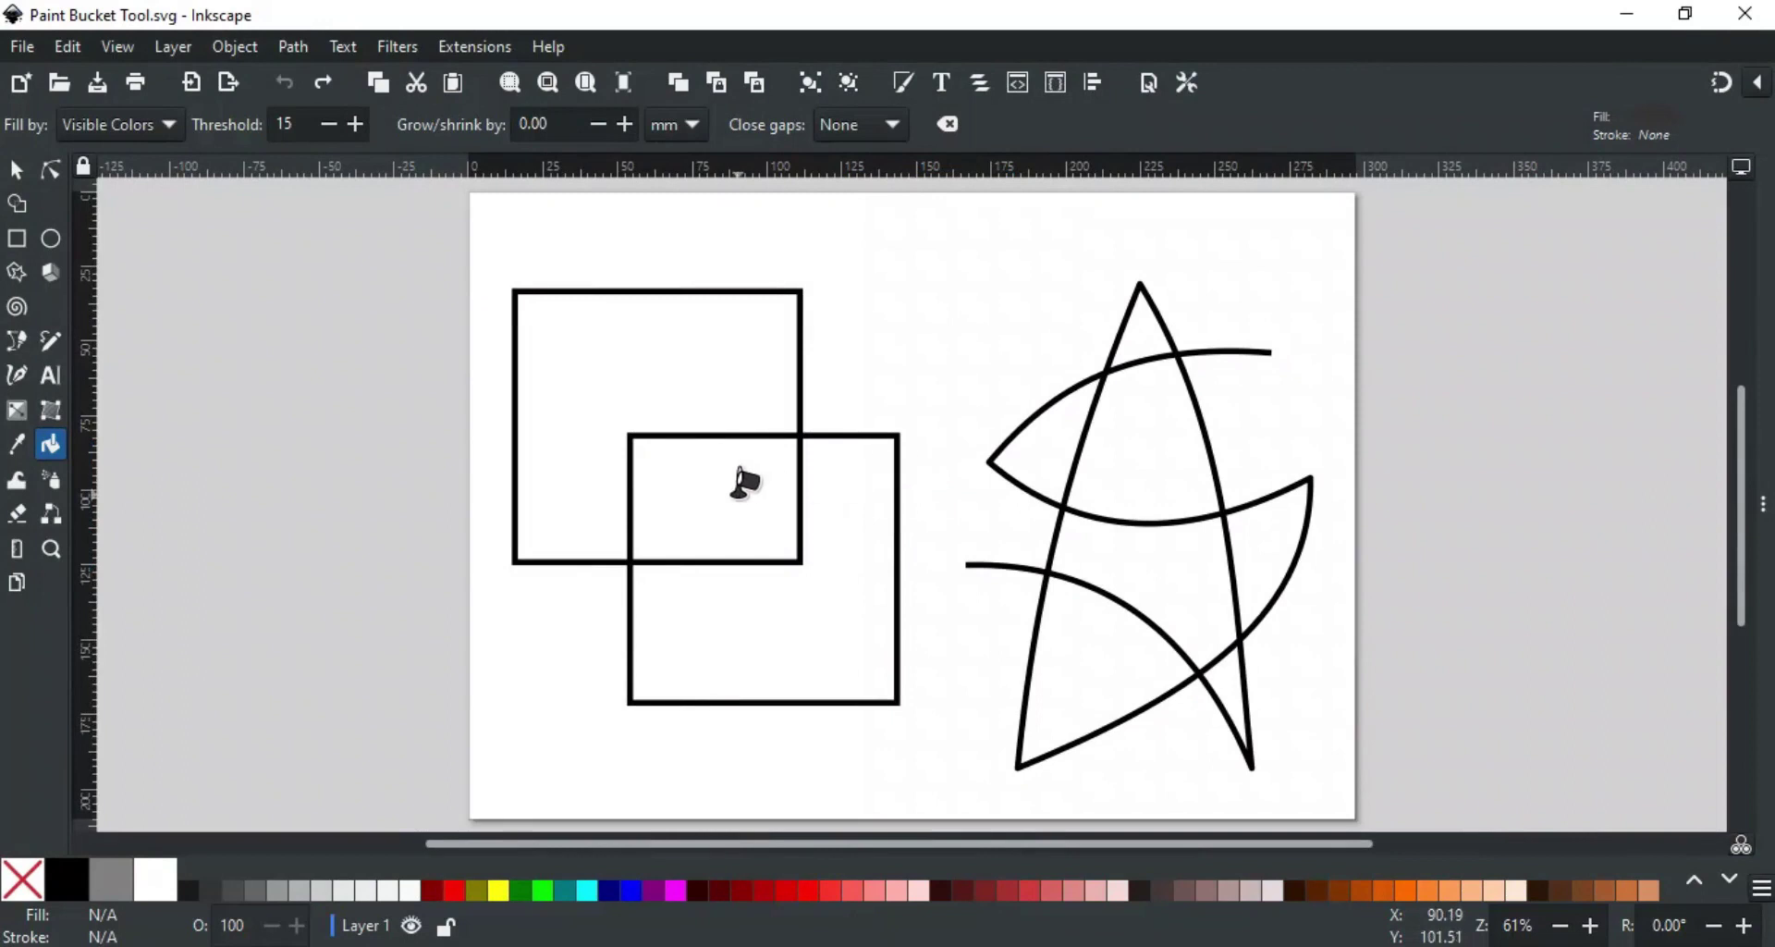
pyautogui.click(741, 483)
pyautogui.press('s')
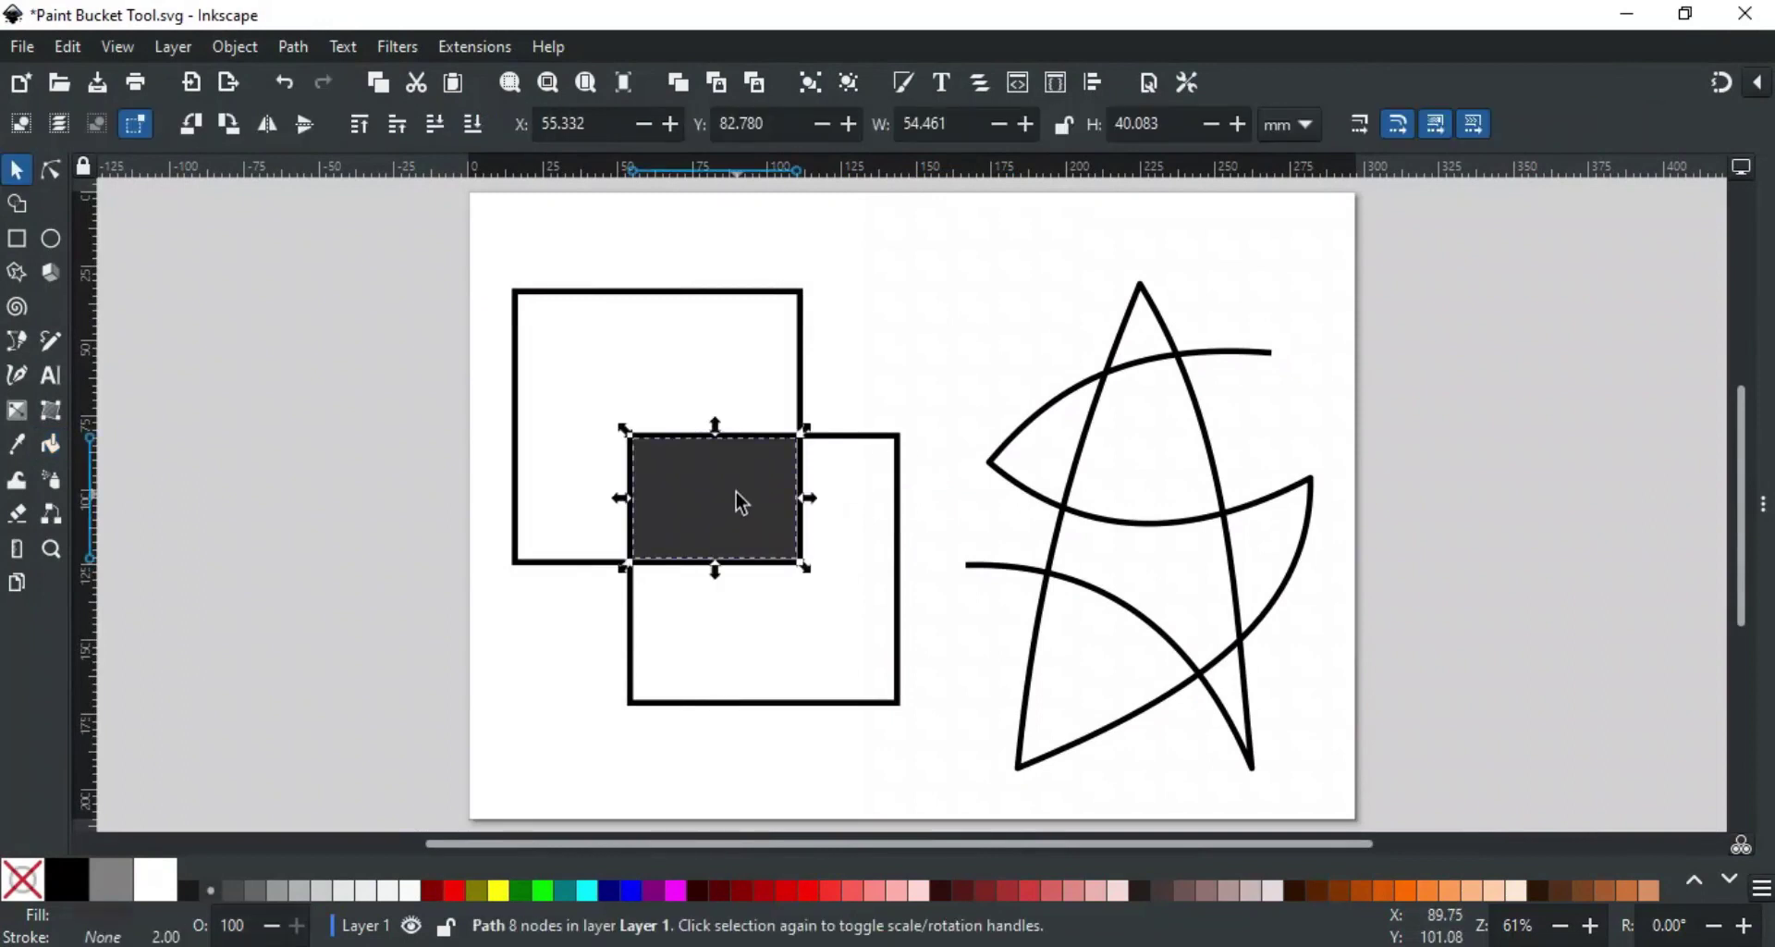
pyautogui.moveTo(741, 503); pyautogui.dragTo(925, 356)
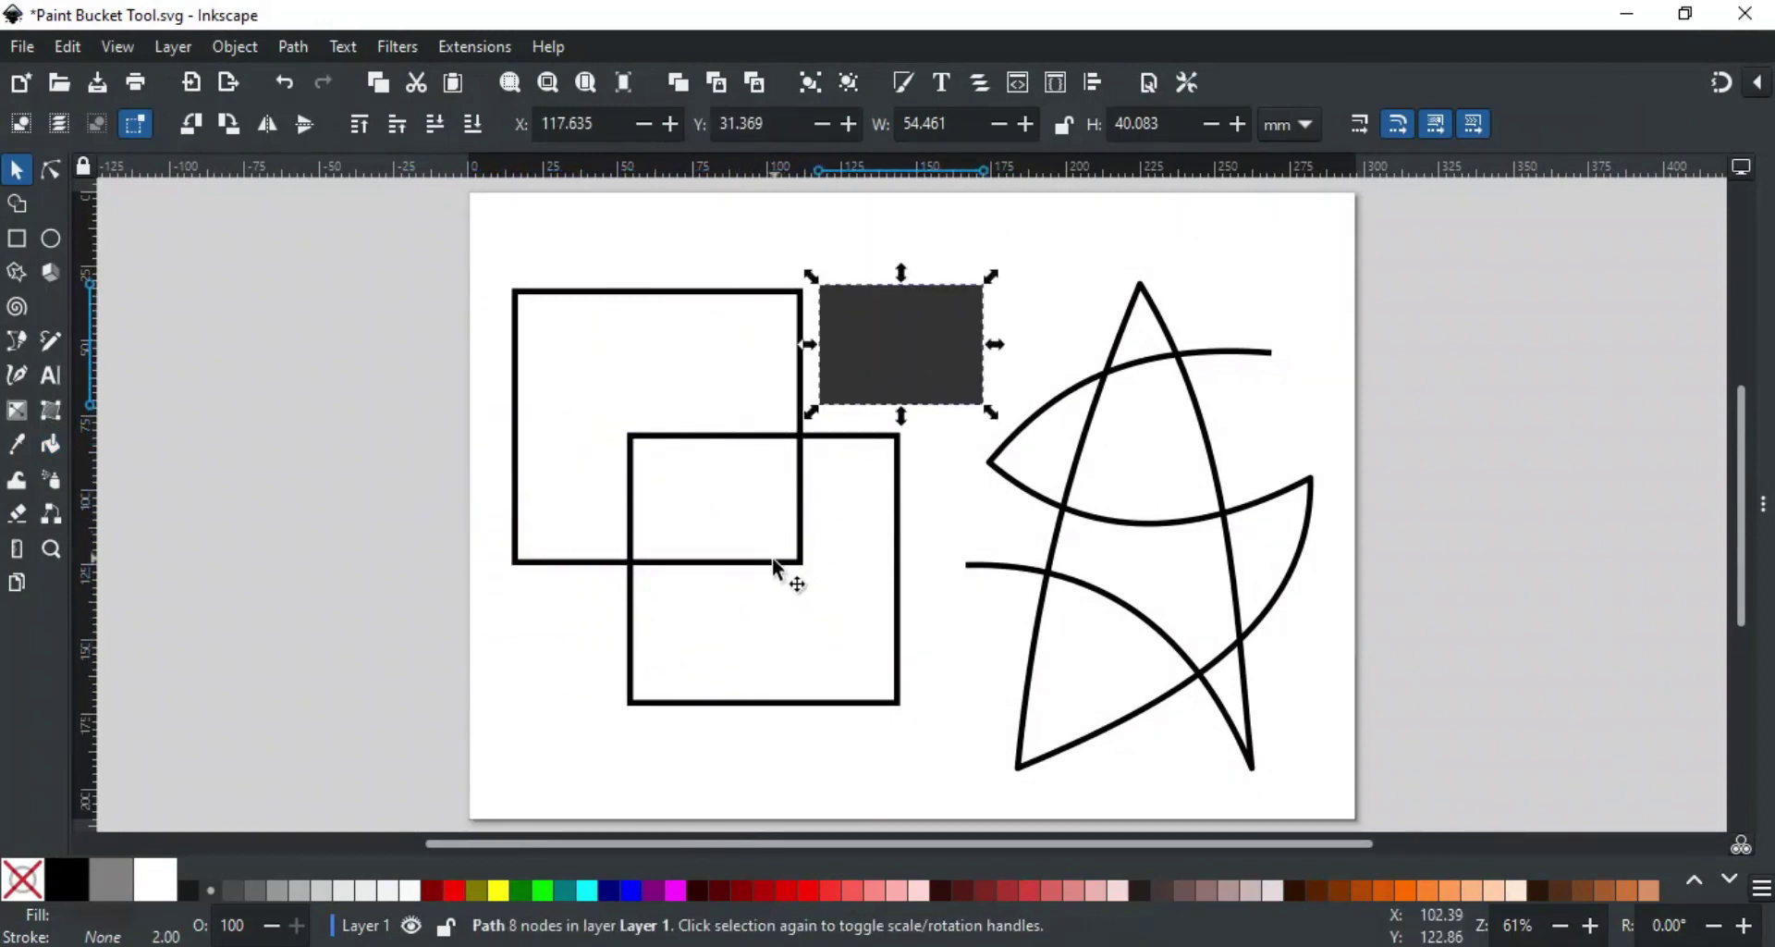
pyautogui.moveTo(817, 407); pyautogui.dragTo(863, 362)
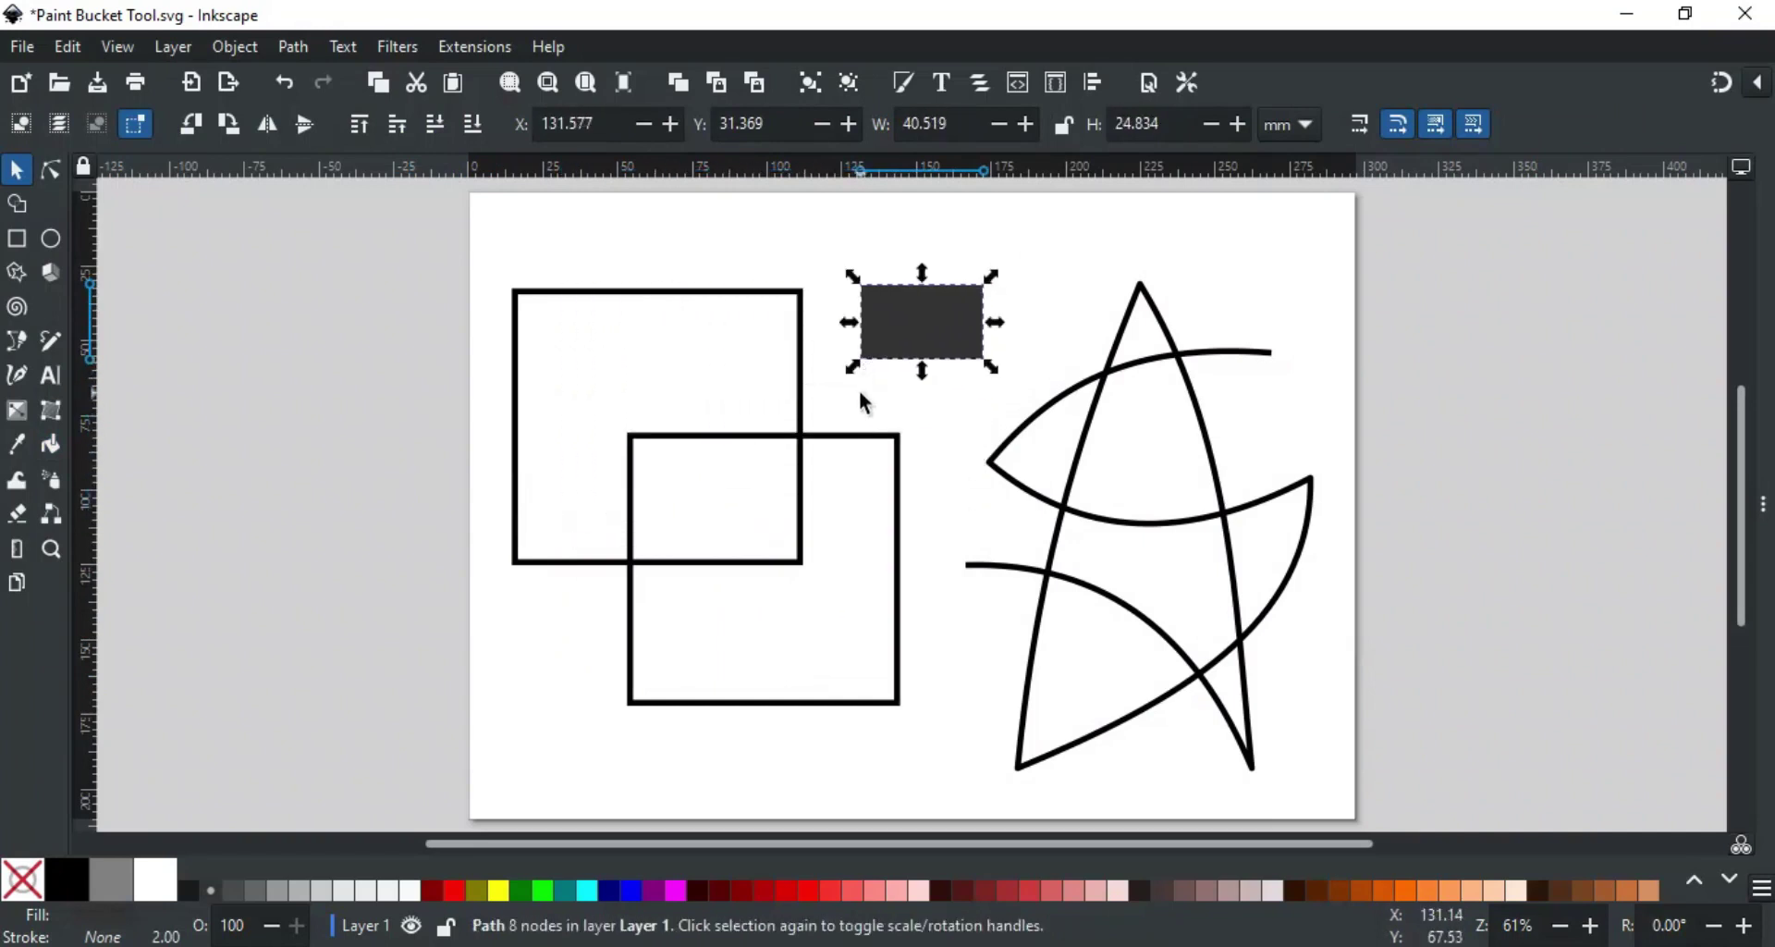
pyautogui.click(861, 394)
# Fill the squares' overlap again, plus the star's central and upper regions, dark grey
pyautogui.press('u')
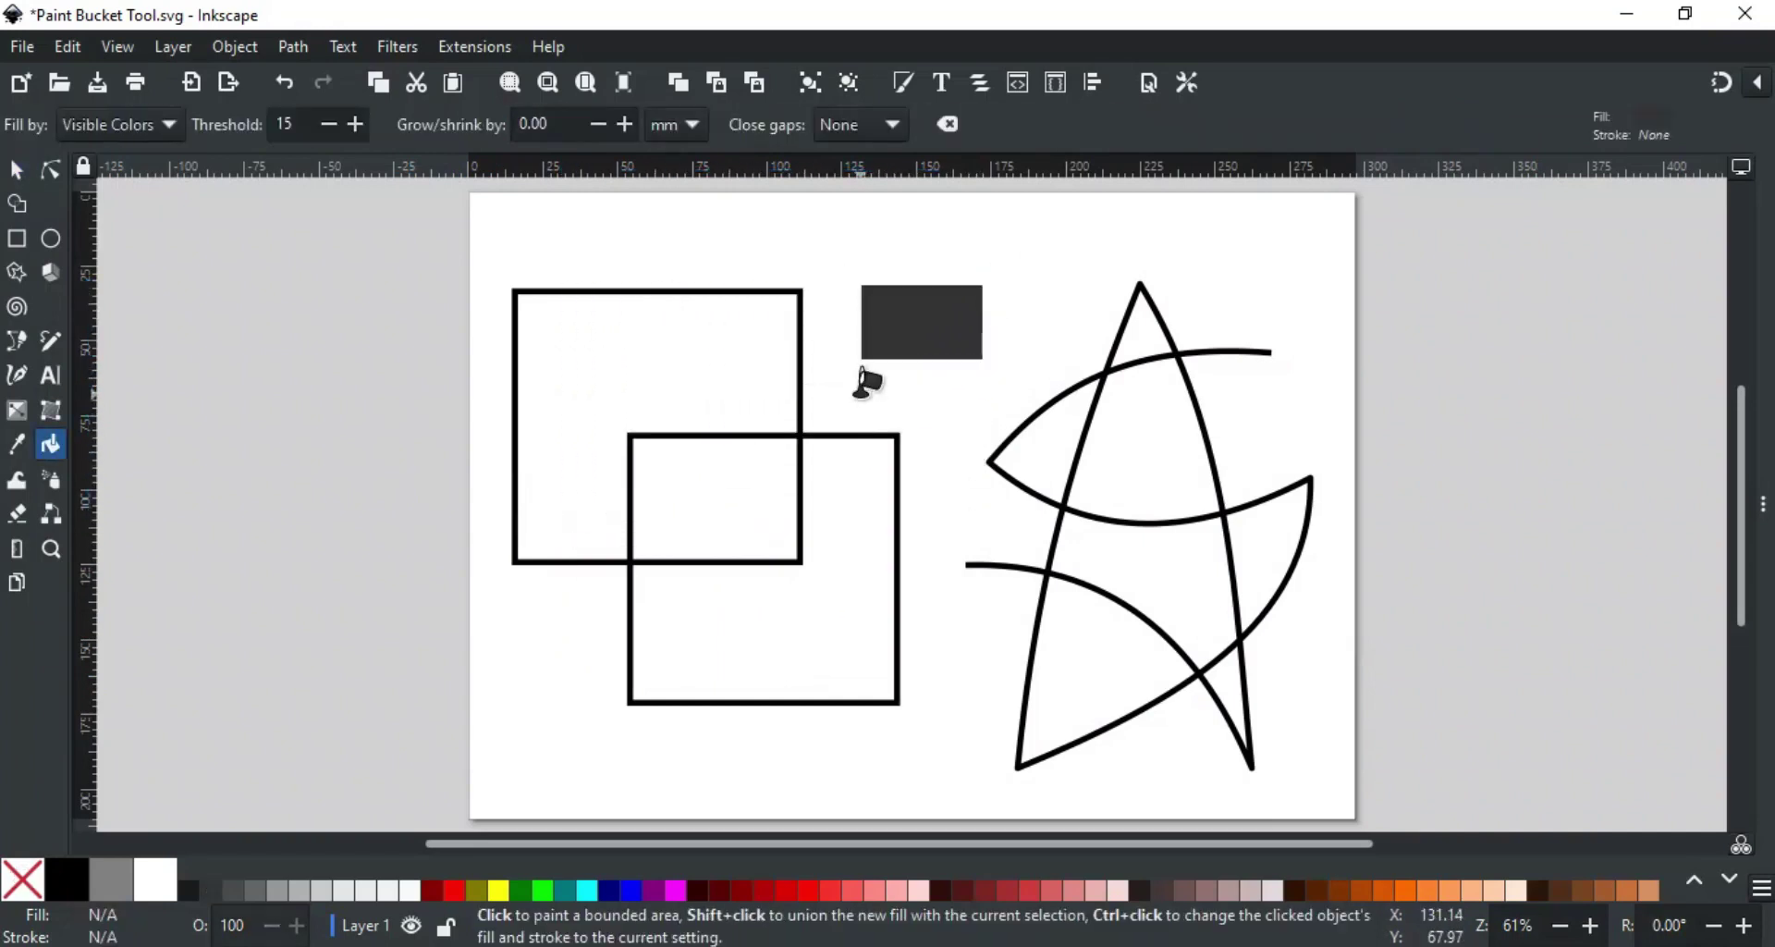
pyautogui.click(750, 499)
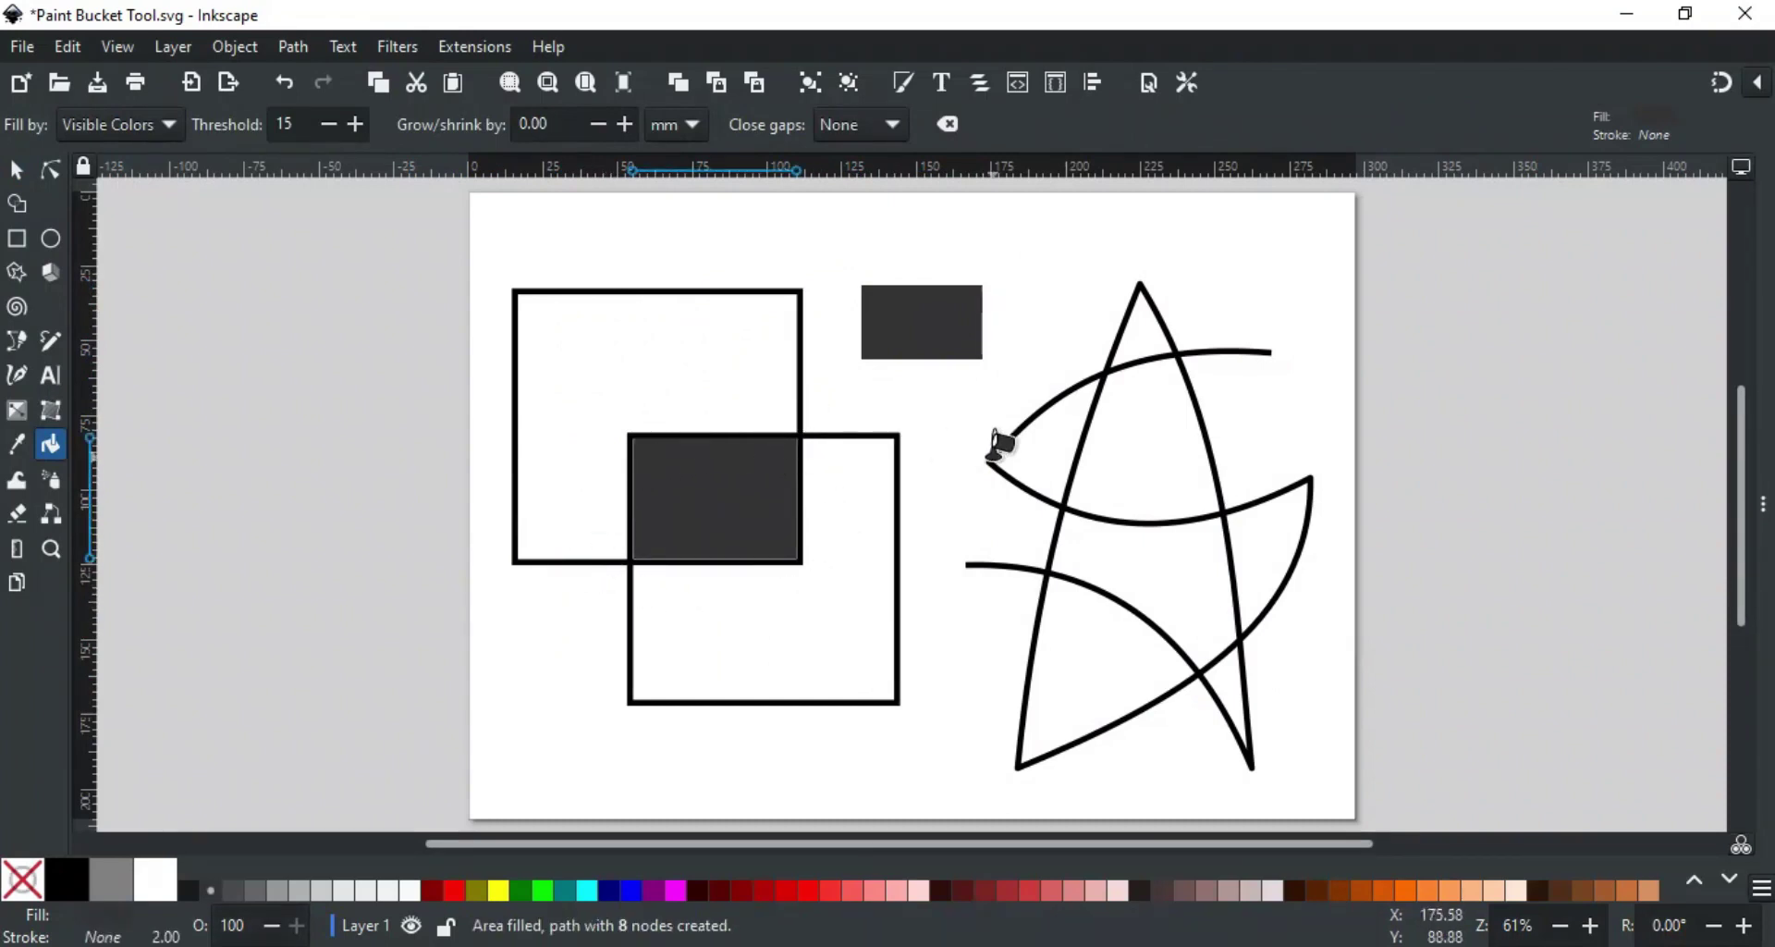
pyautogui.click(1120, 553)
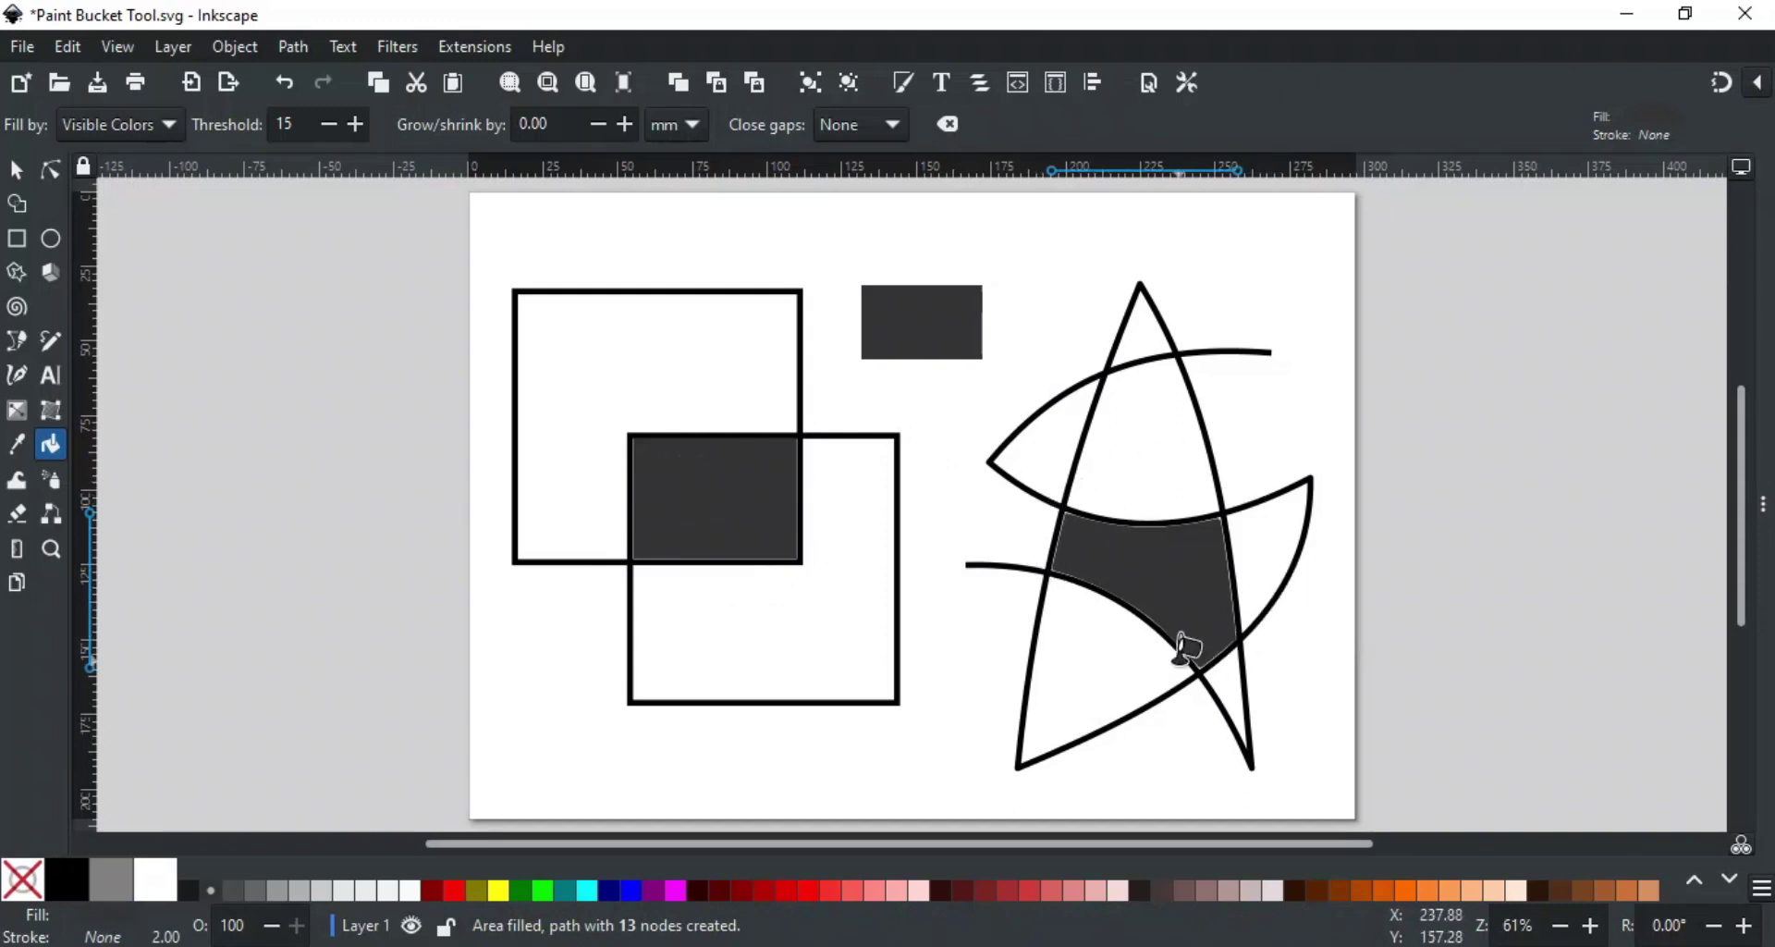
pyautogui.click(1127, 421)
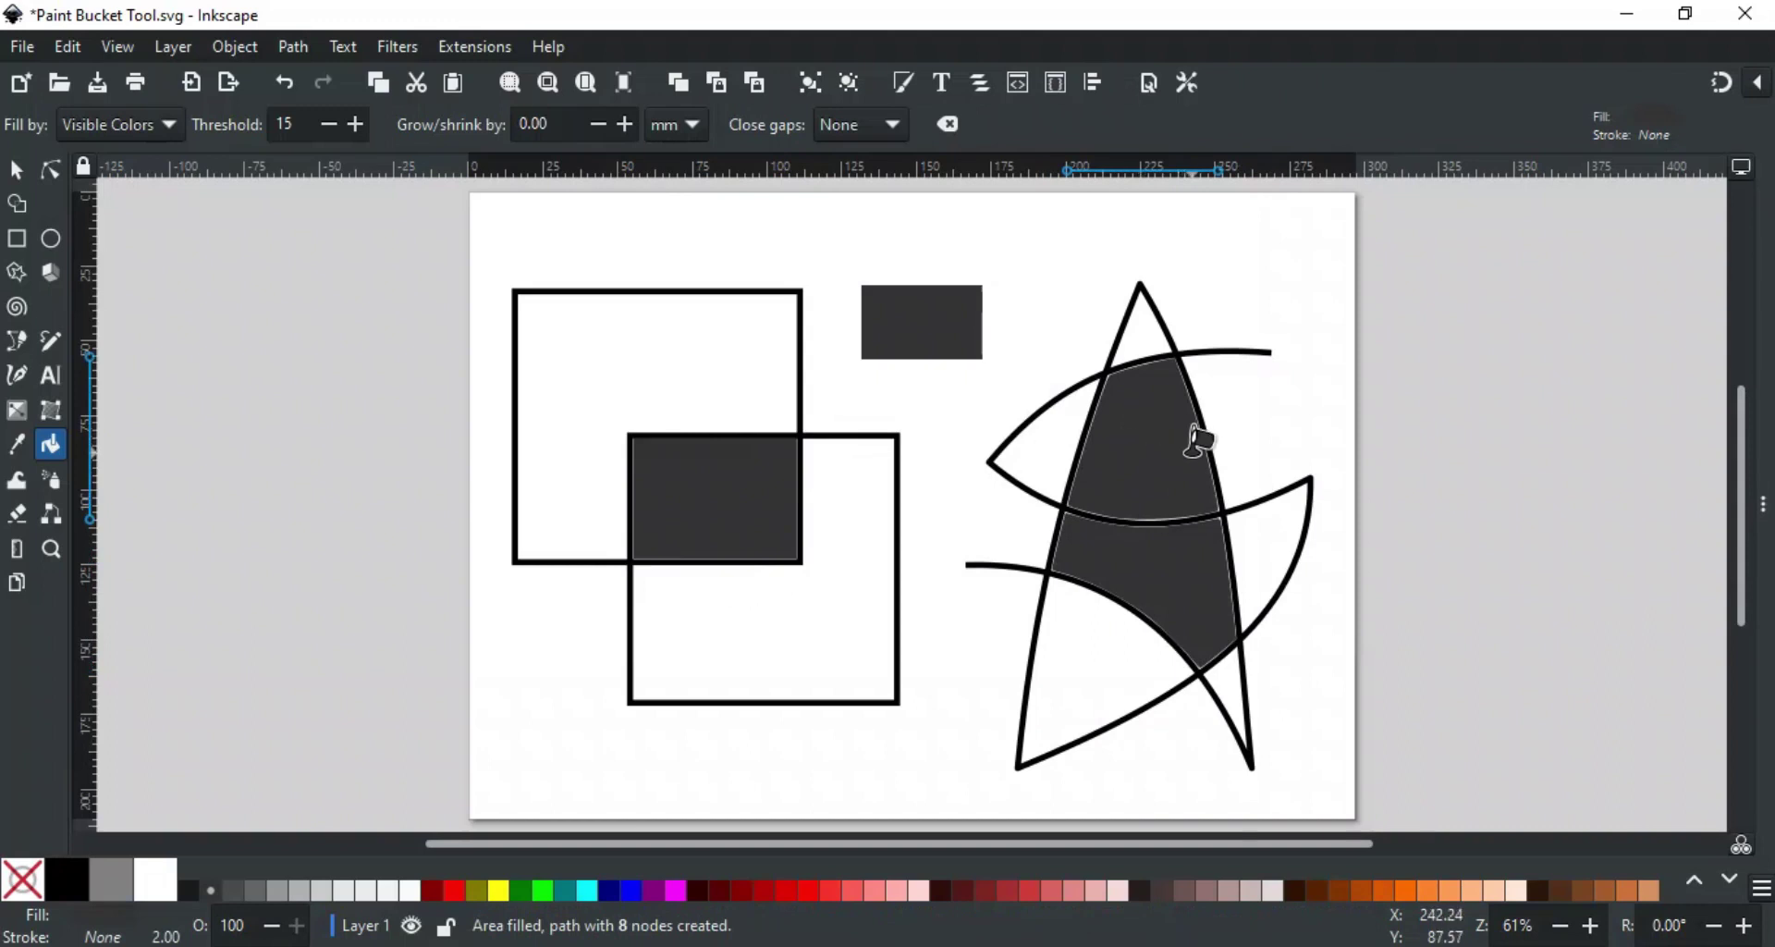
# Fill the star's left region and the region right of its vertical stroke dark grey
pyautogui.scroll(4, 1191, 432)
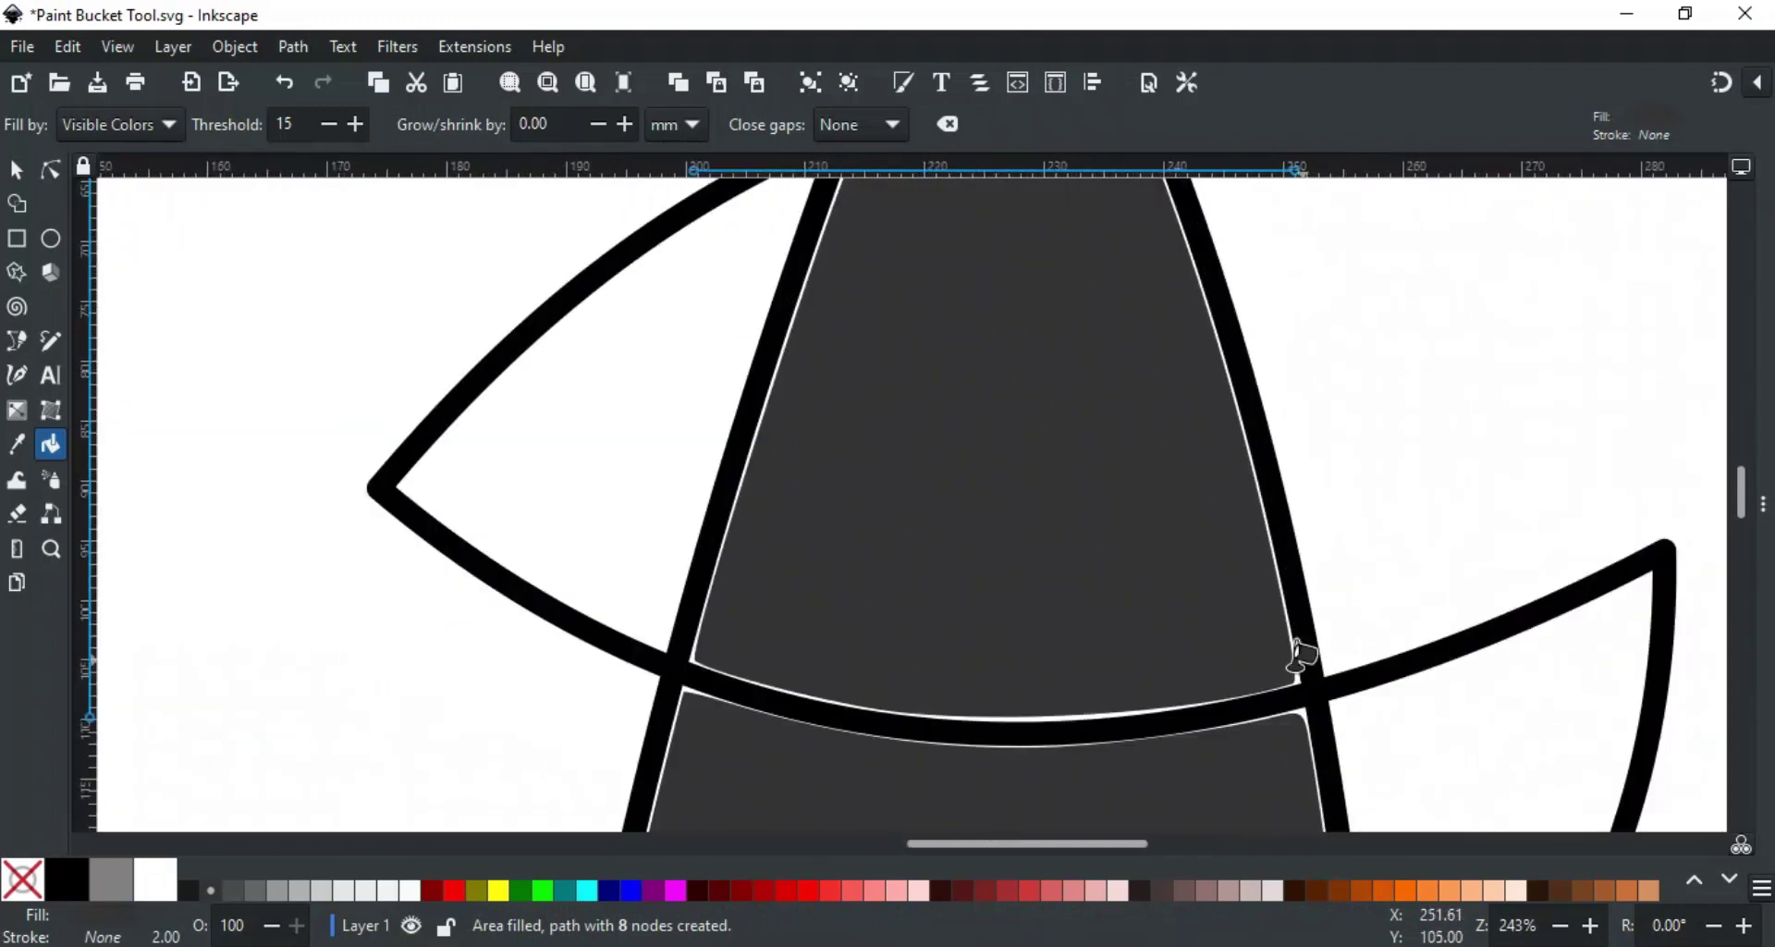
pyautogui.scroll(3, 911, 510)
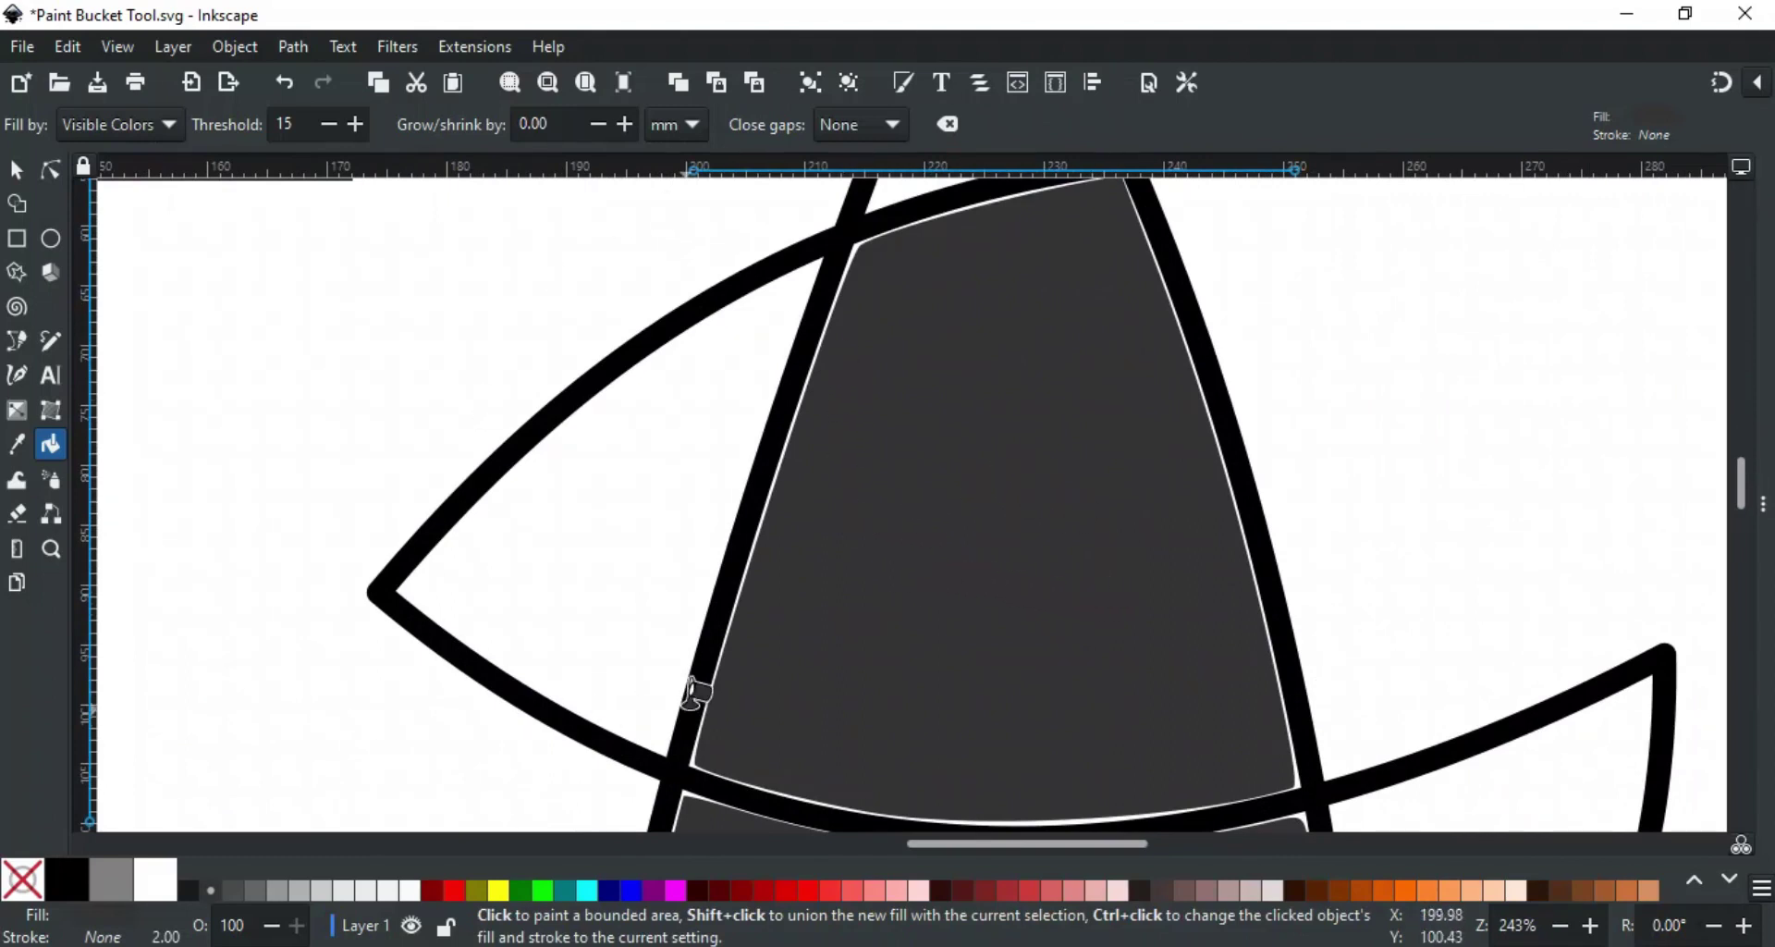
pyautogui.click(623, 473)
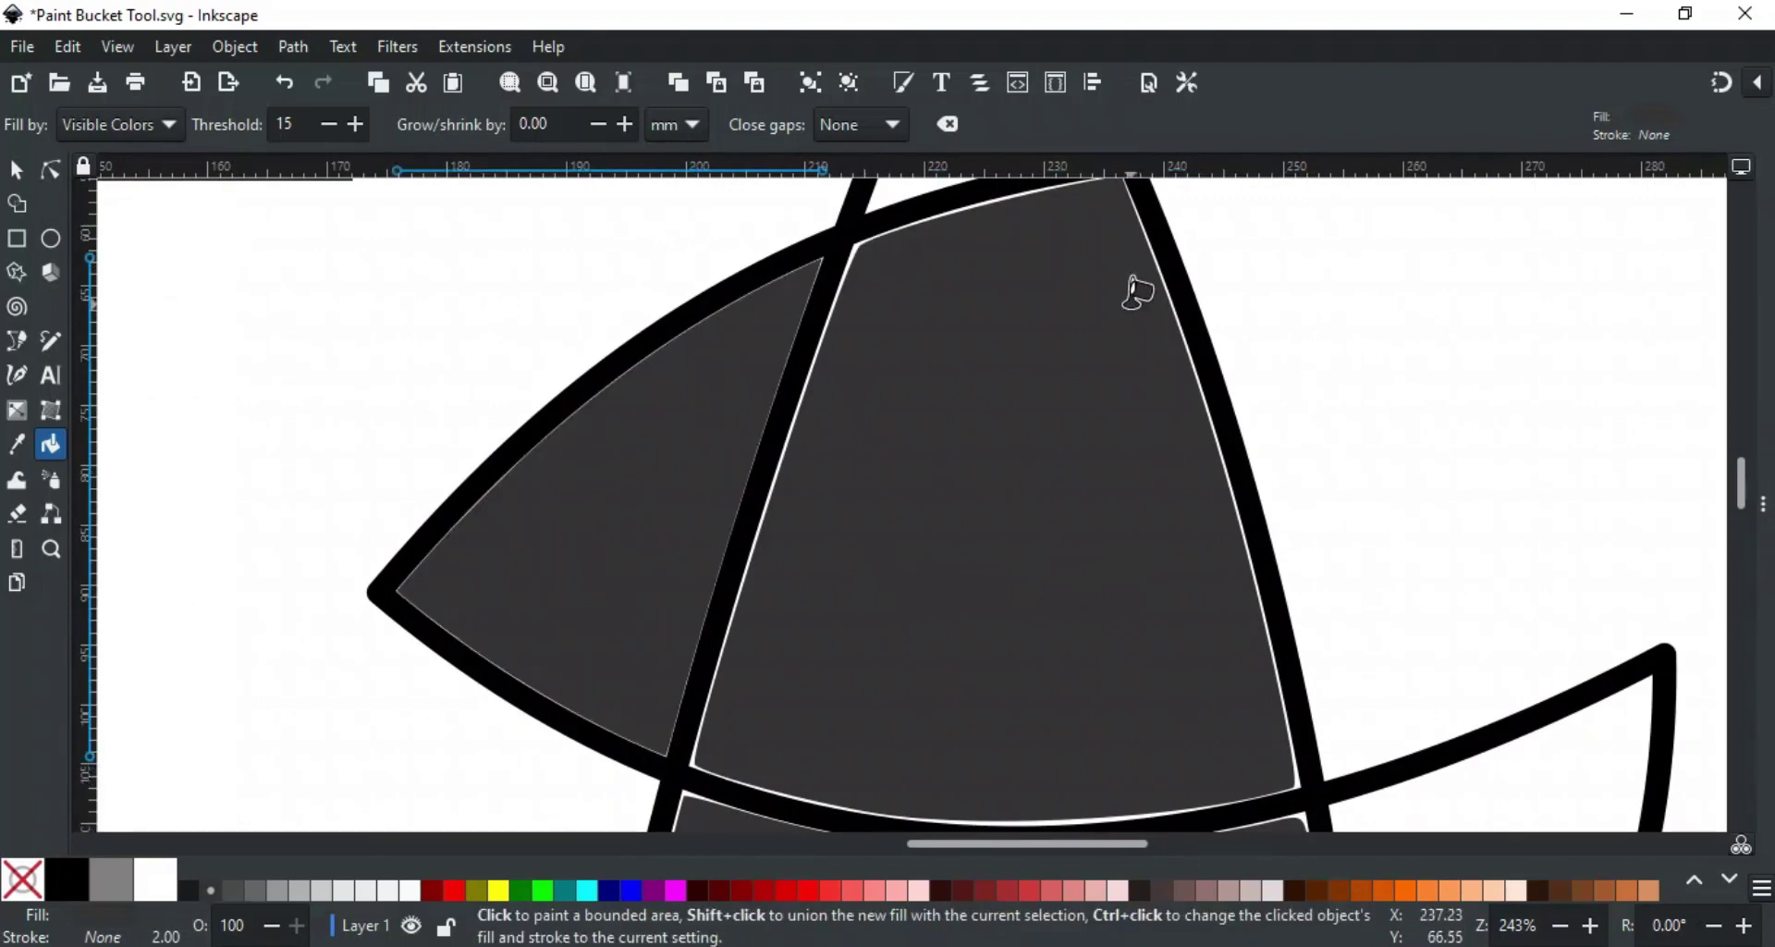
pyautogui.scroll(-10, 1137, 293)
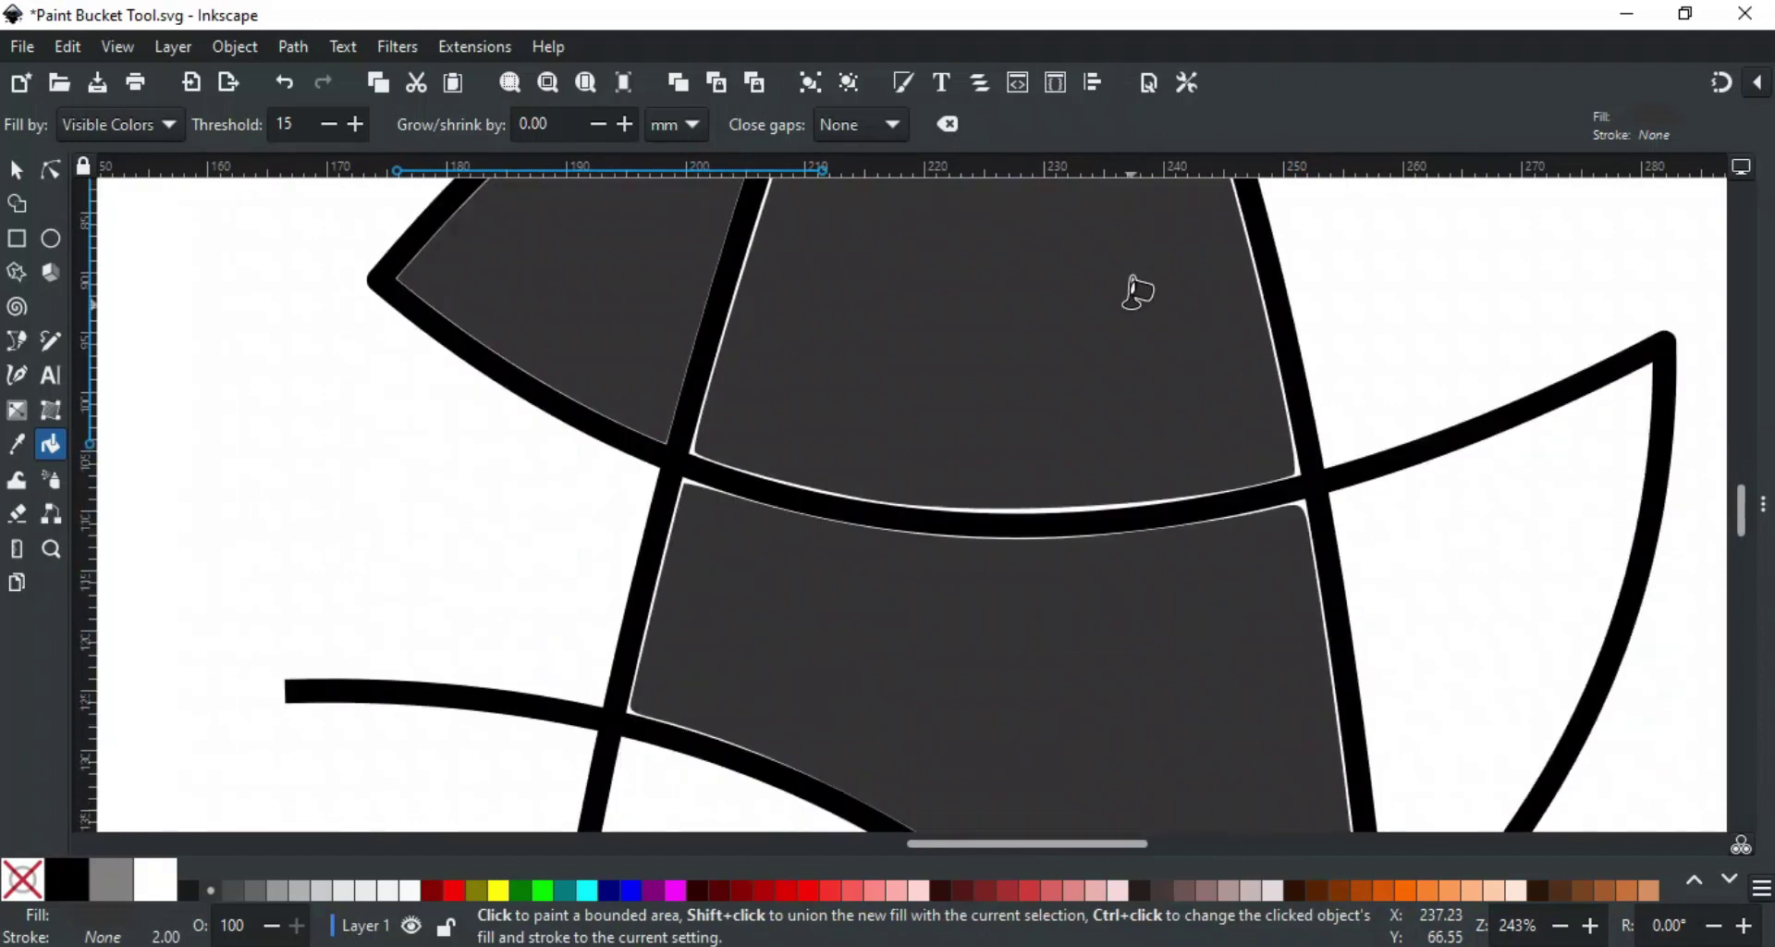
pyautogui.click(1415, 386)
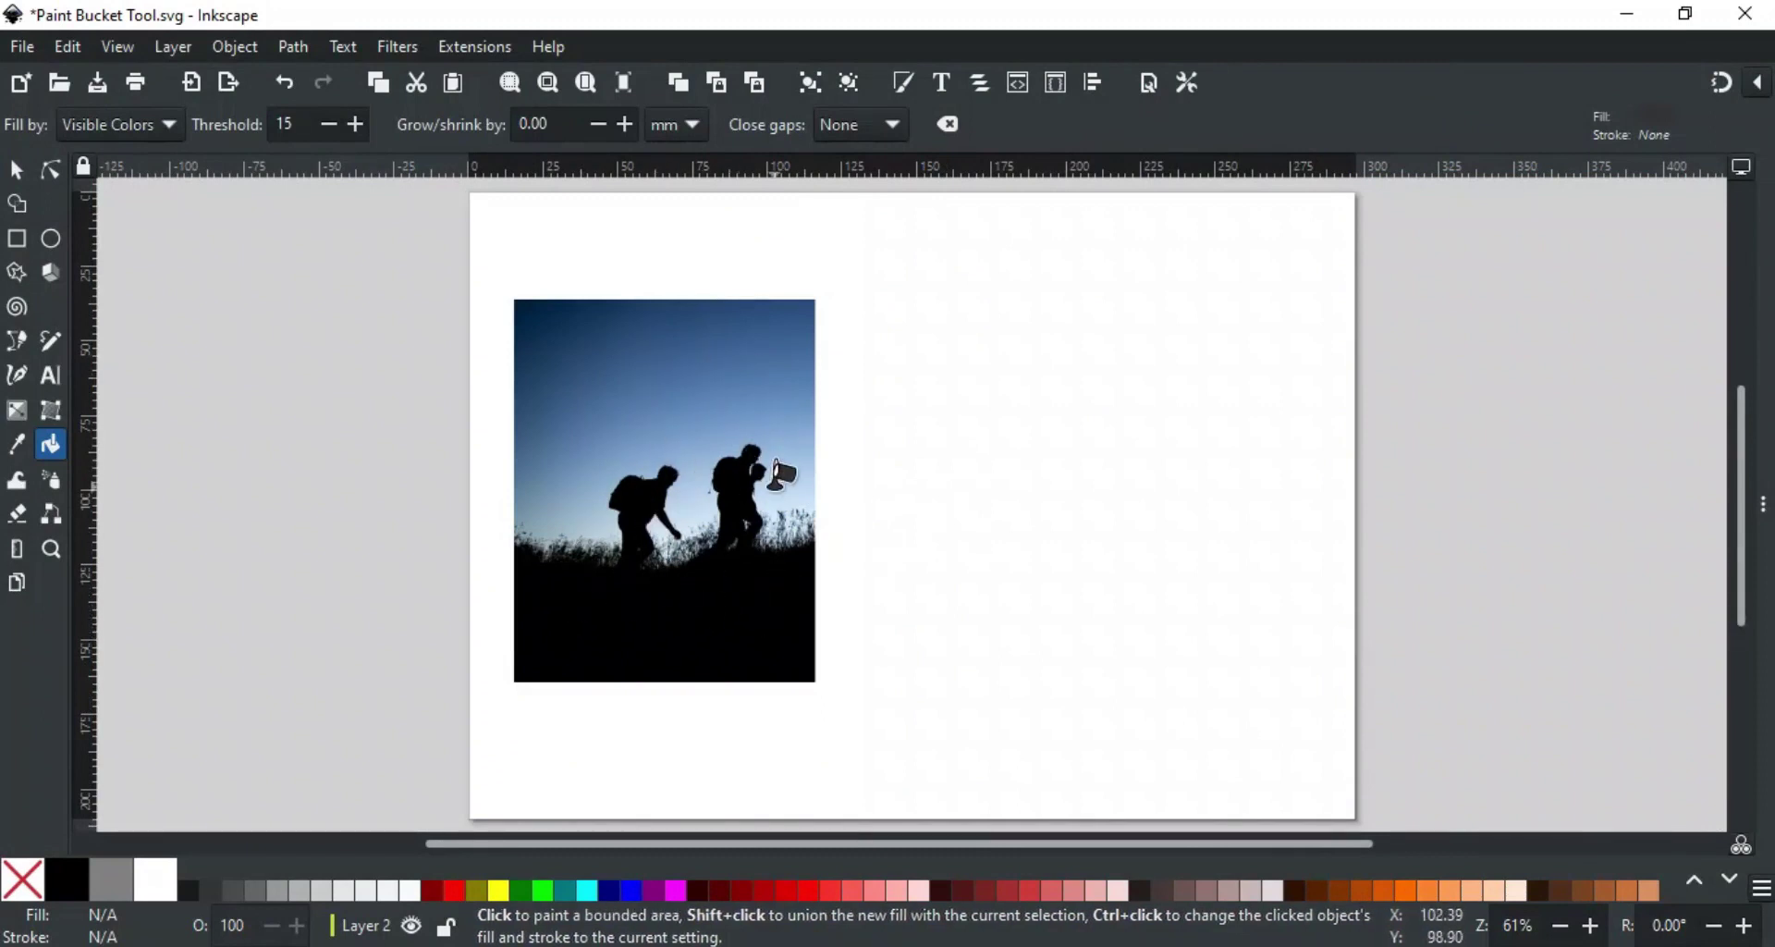
# Trace the photo's dark grass-and-hikers area and move the trace to the page's upper right
pyautogui.click(664, 612)
pyautogui.press('s')
pyautogui.moveTo(658, 622)
pyautogui.mouseDown()
pyautogui.moveTo(869, 552)
pyautogui.moveTo(1062, 457)
pyautogui.moveTo(1107, 407)
pyautogui.mouseUp()
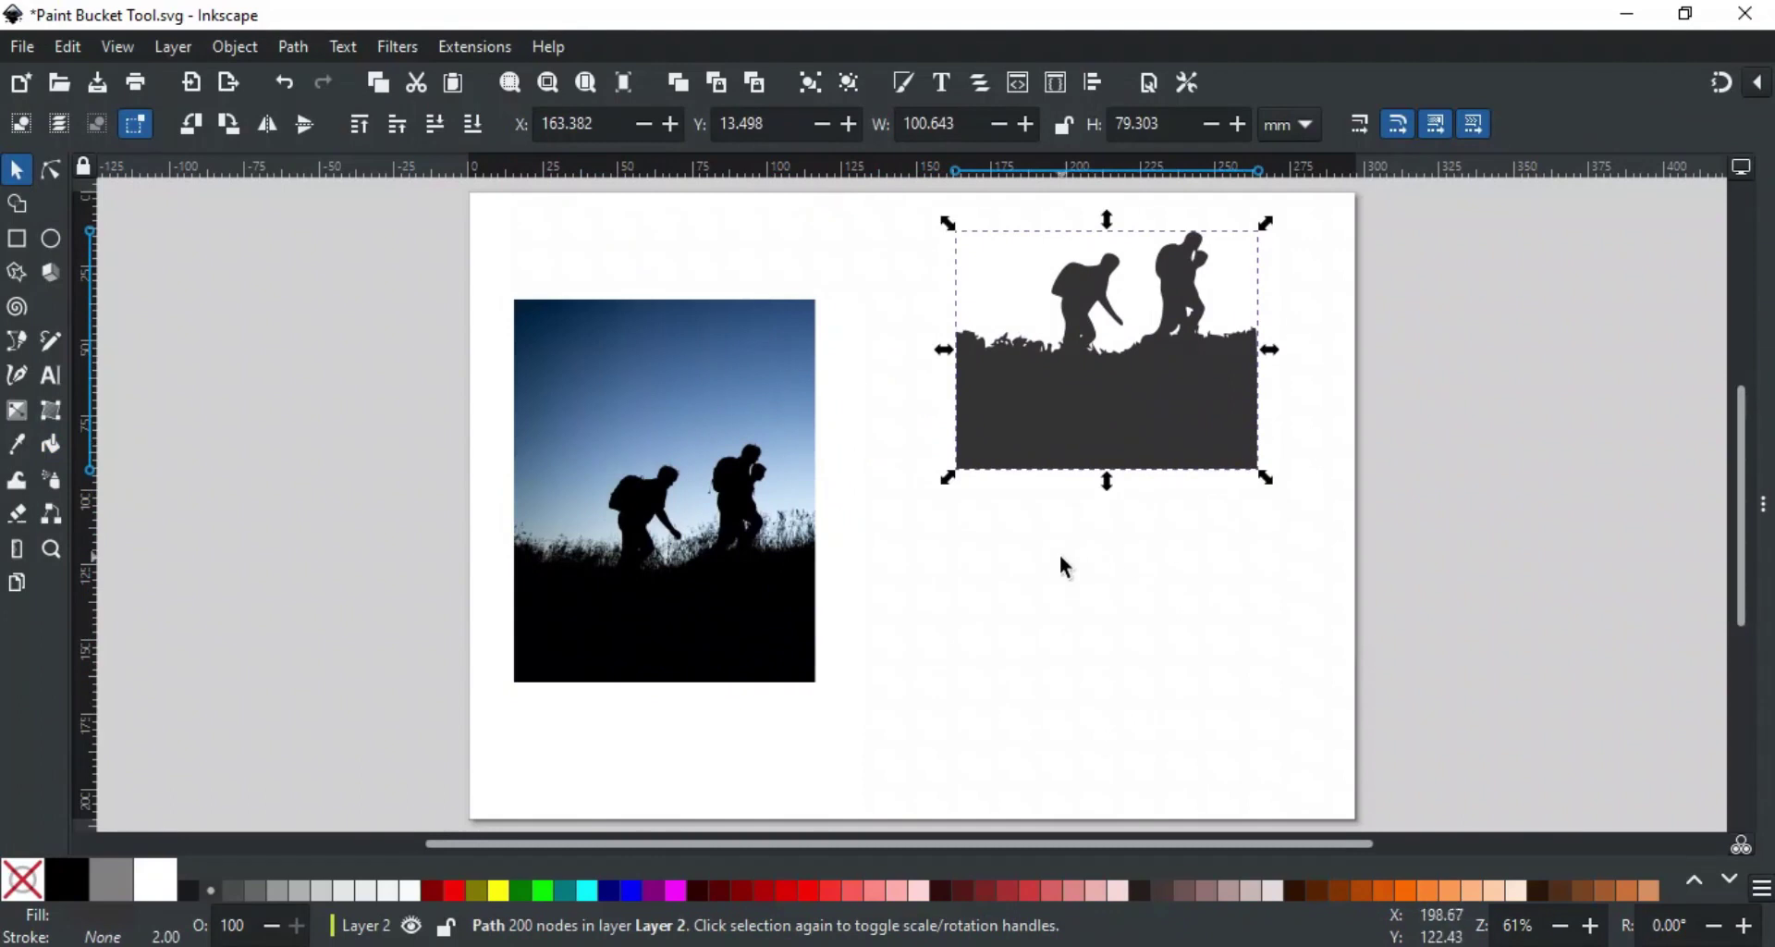
# Zoomed in, trace the black silhouette in detail and place it below the first trace
pyautogui.press('u')
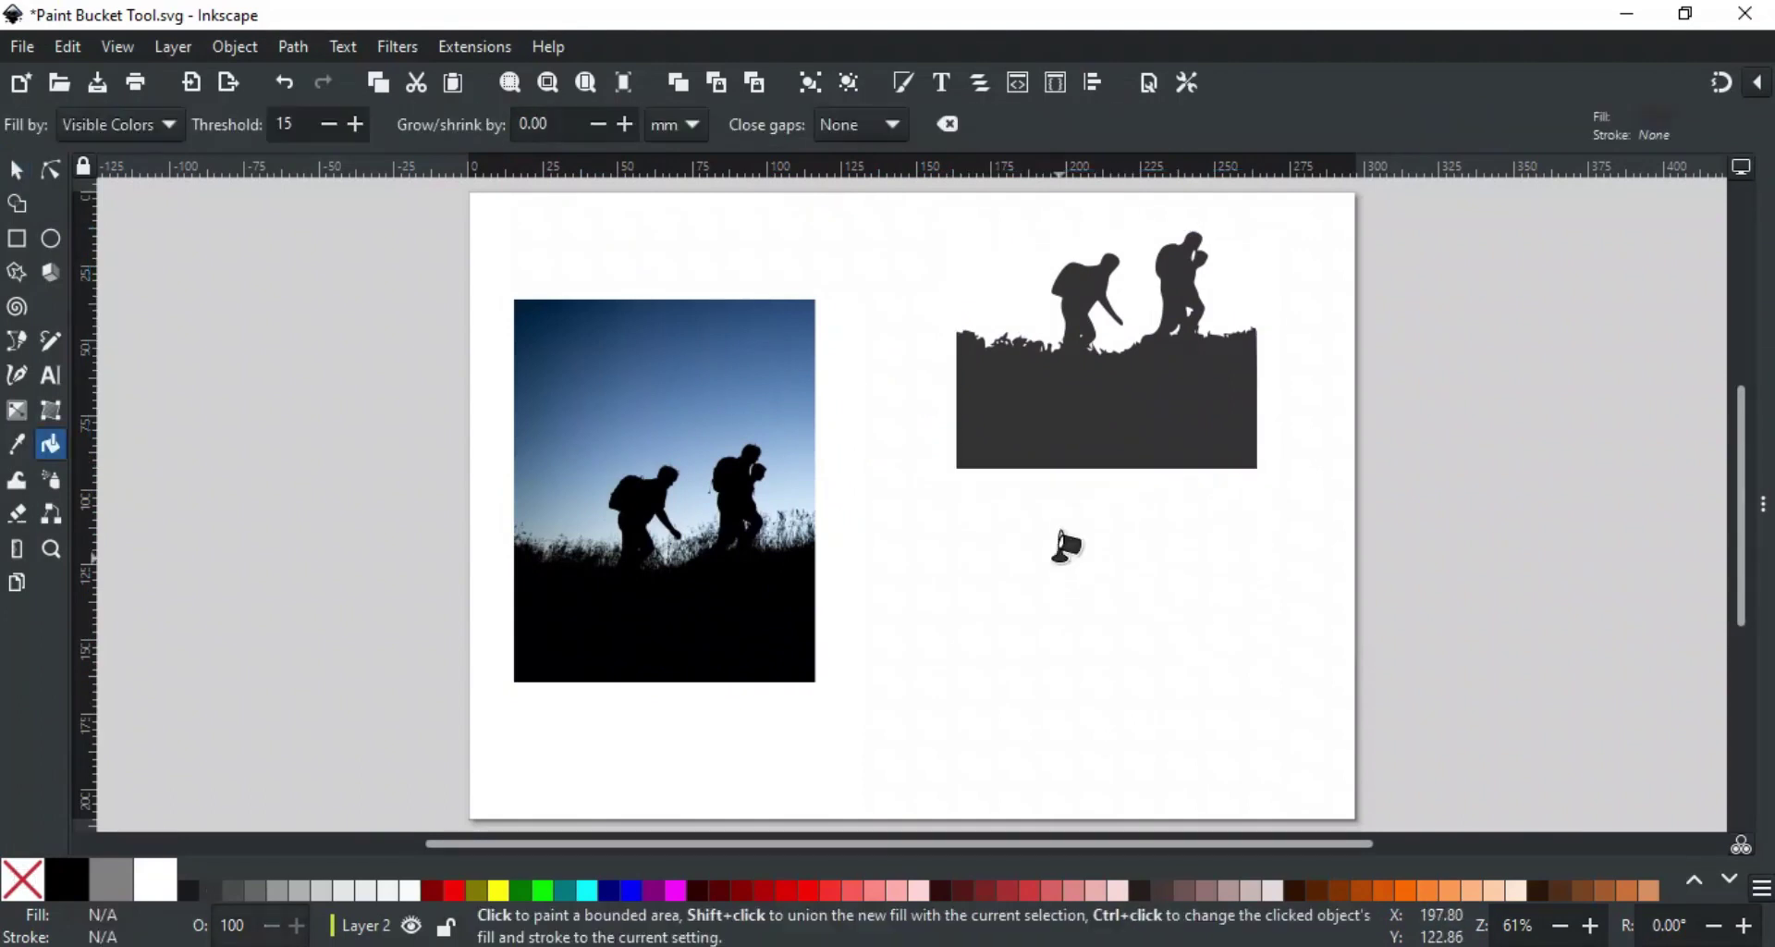
pyautogui.scroll(2, 696, 588)
pyautogui.scroll(1, 695, 589)
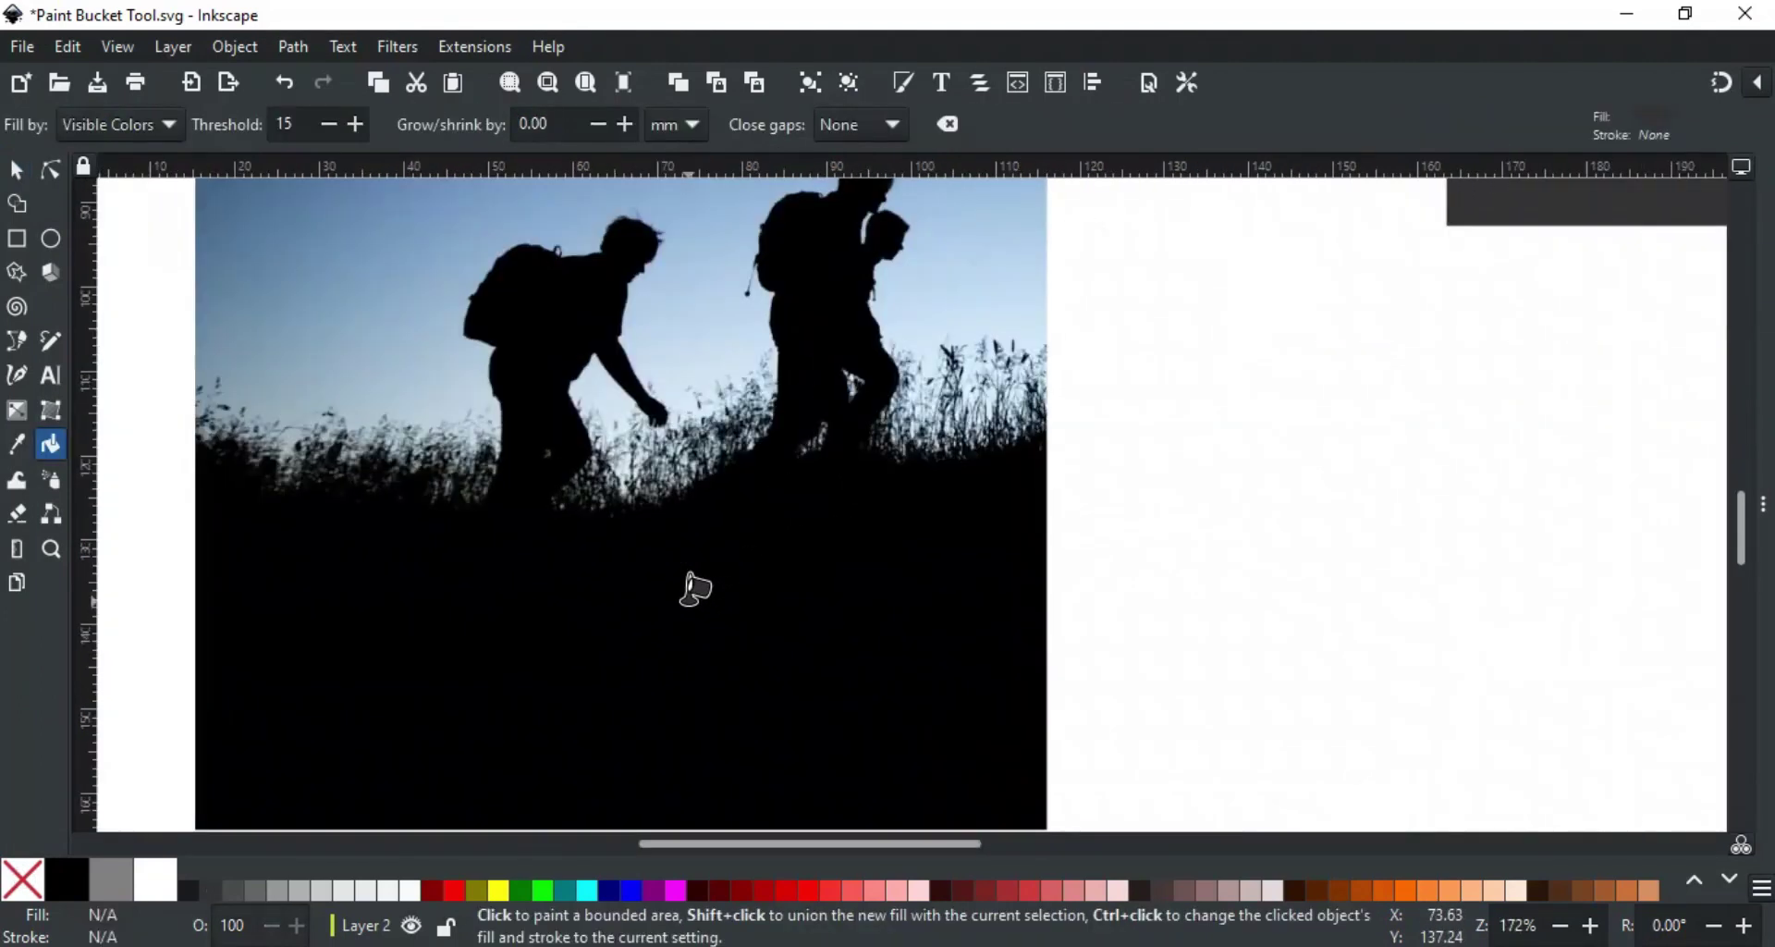
pyautogui.click(695, 588)
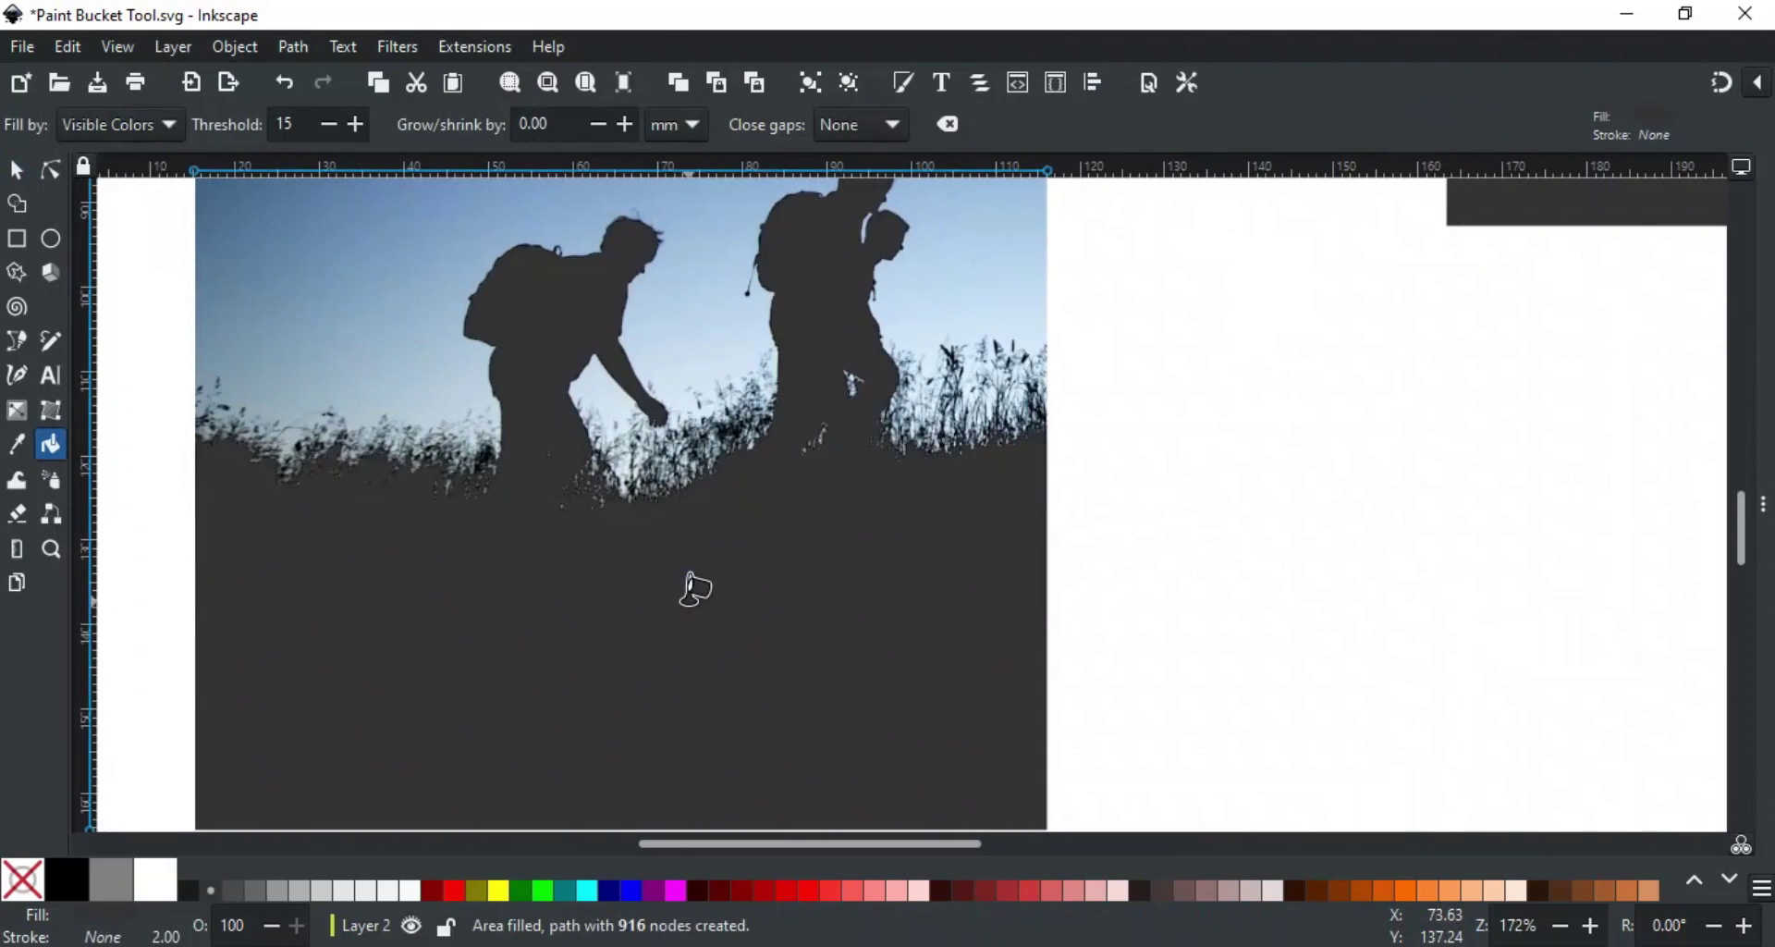
pyautogui.press('5')
pyautogui.press('s')
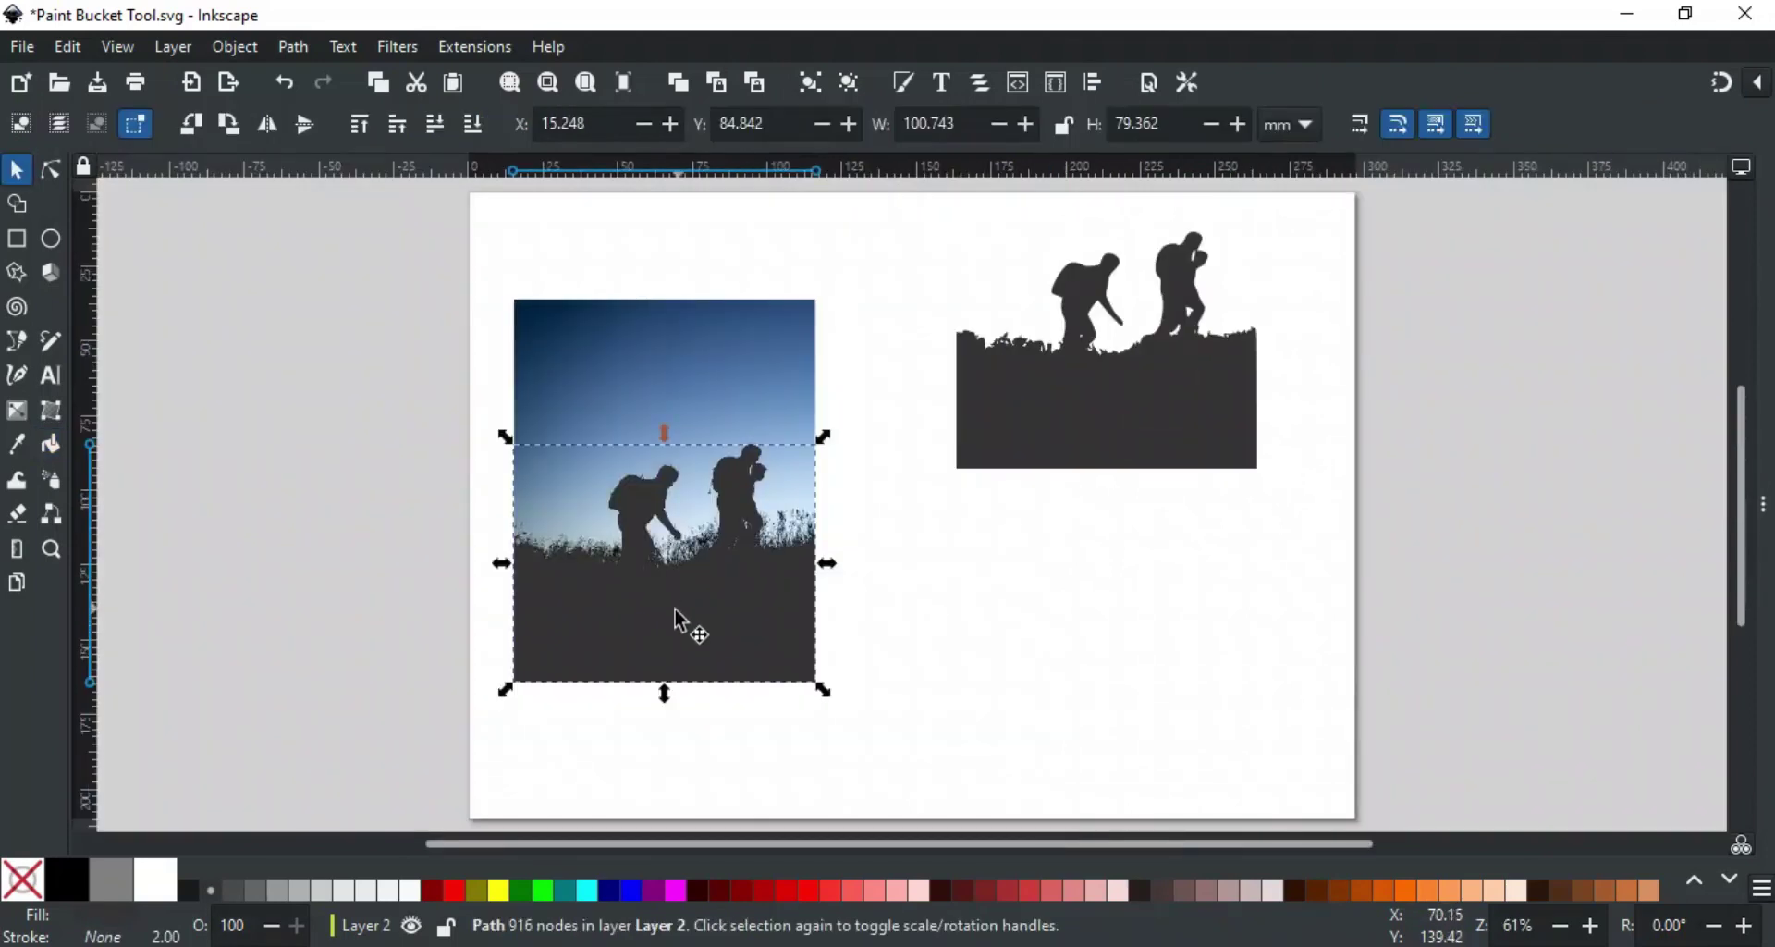
pyautogui.moveTo(694, 626); pyautogui.dragTo(1116, 695)
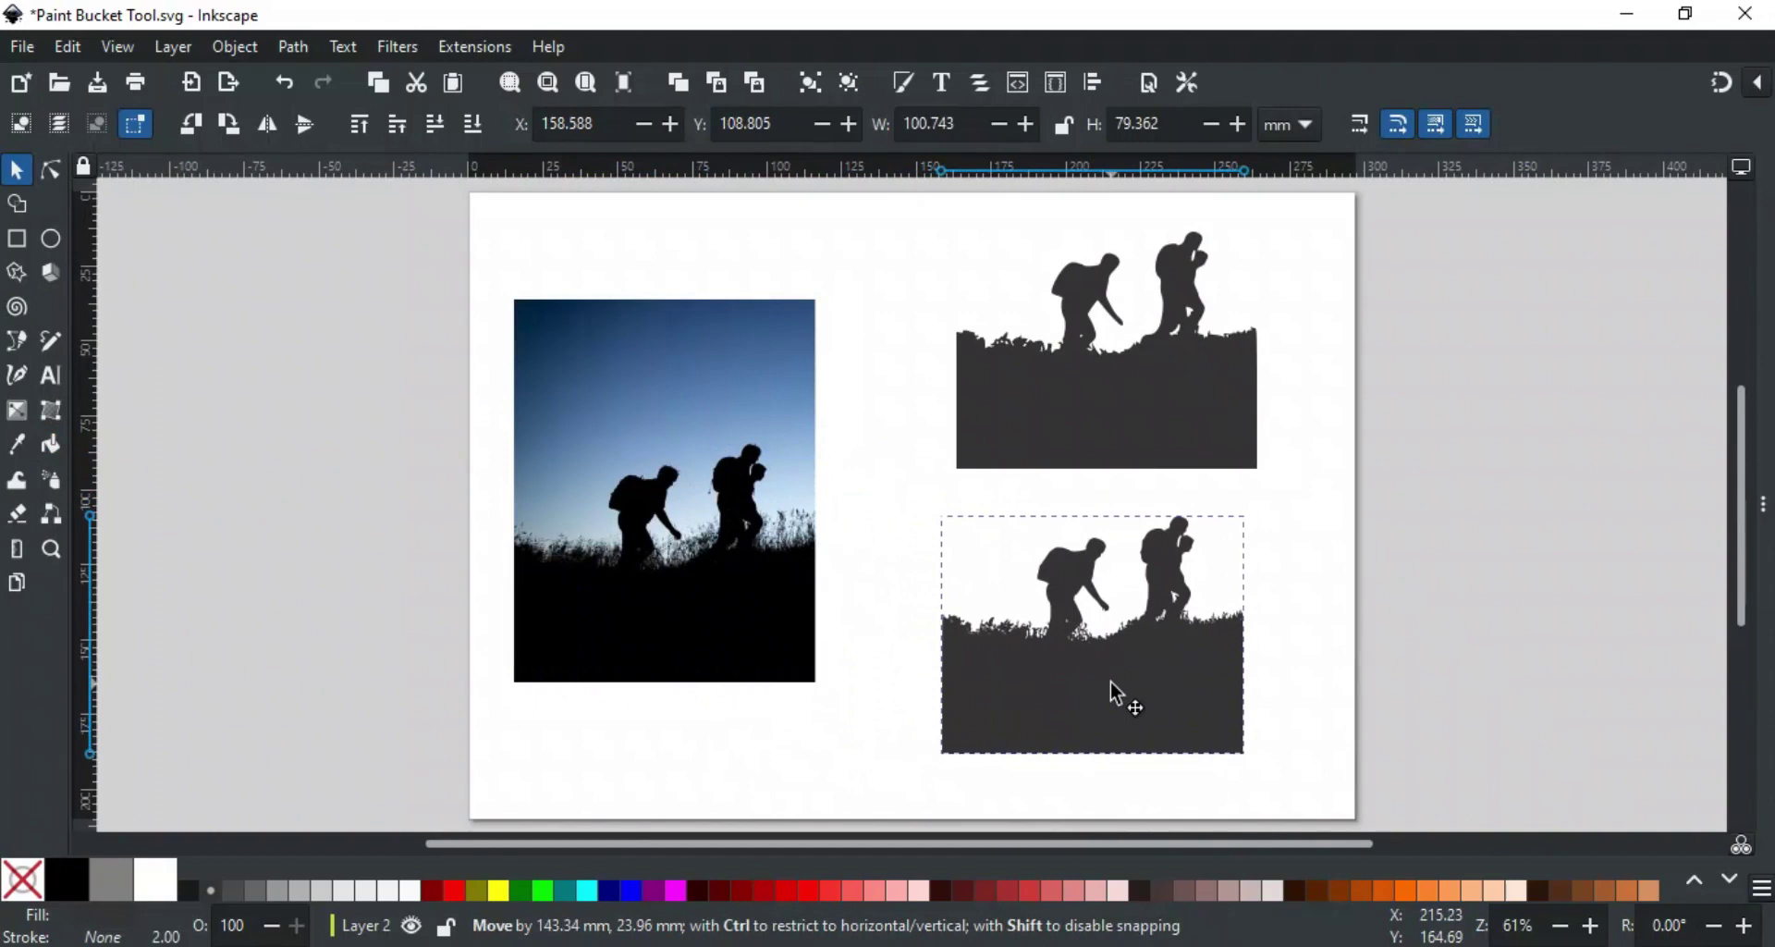
pyautogui.click(1285, 677)
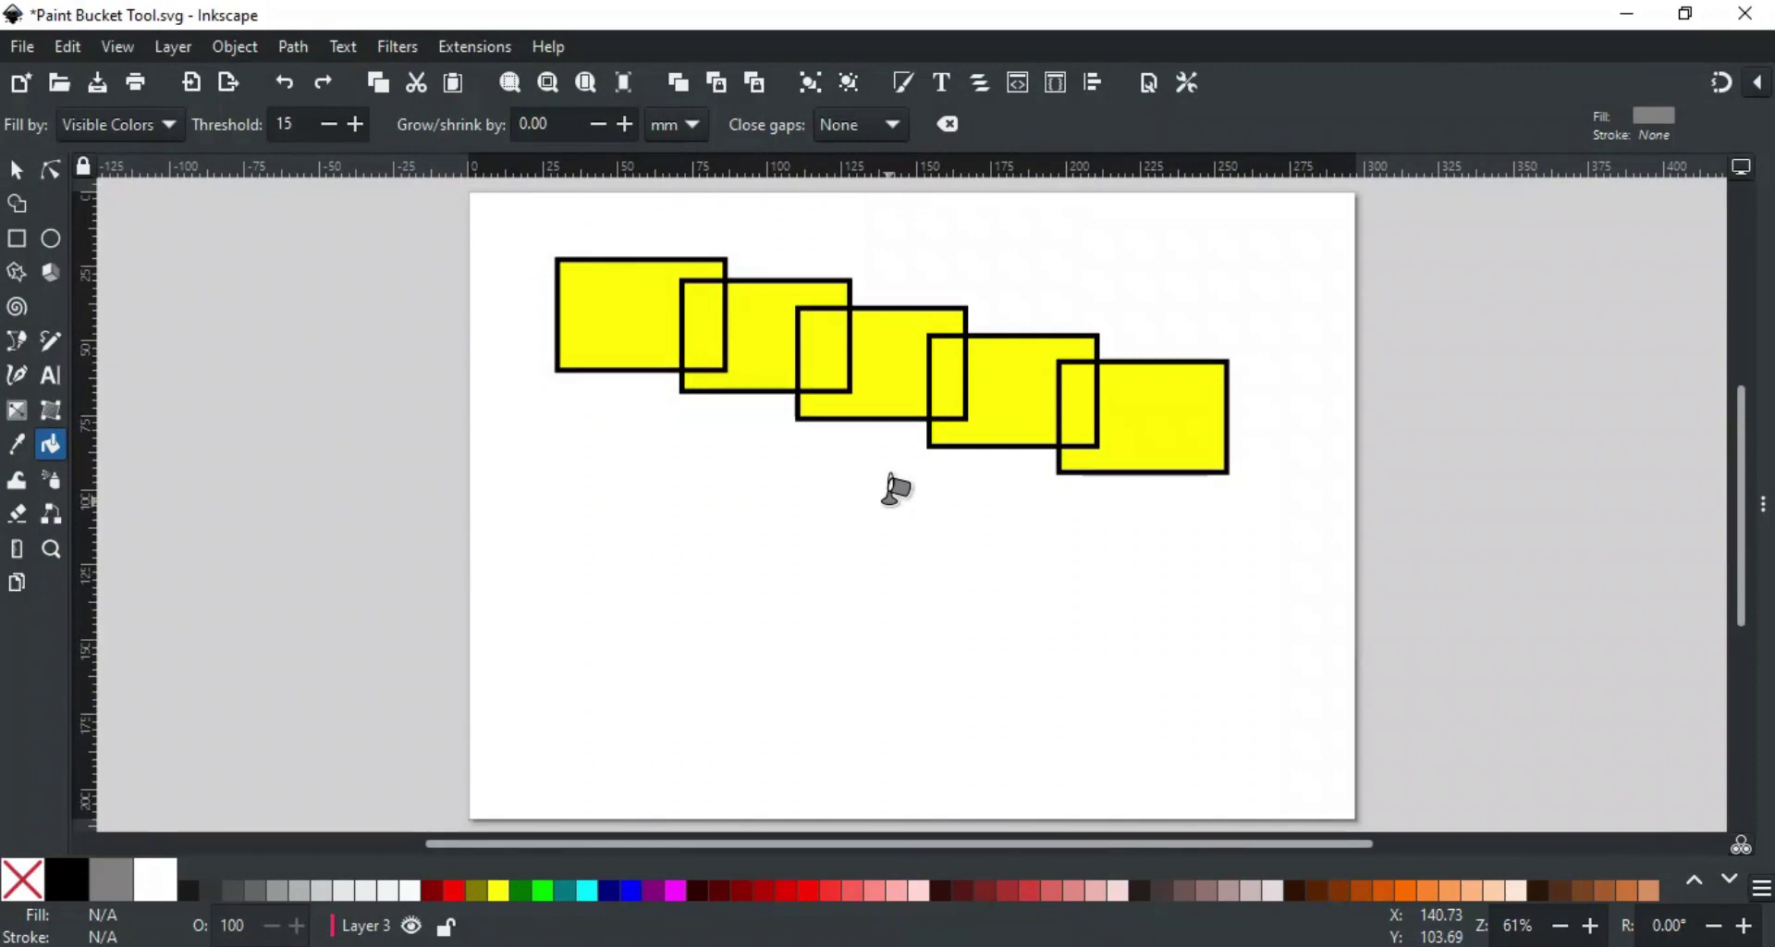
# Fill the first rectangle's exposed part and two overlaps grey, then move the pieces below
pyautogui.click(623, 329)
pyautogui.click(701, 324)
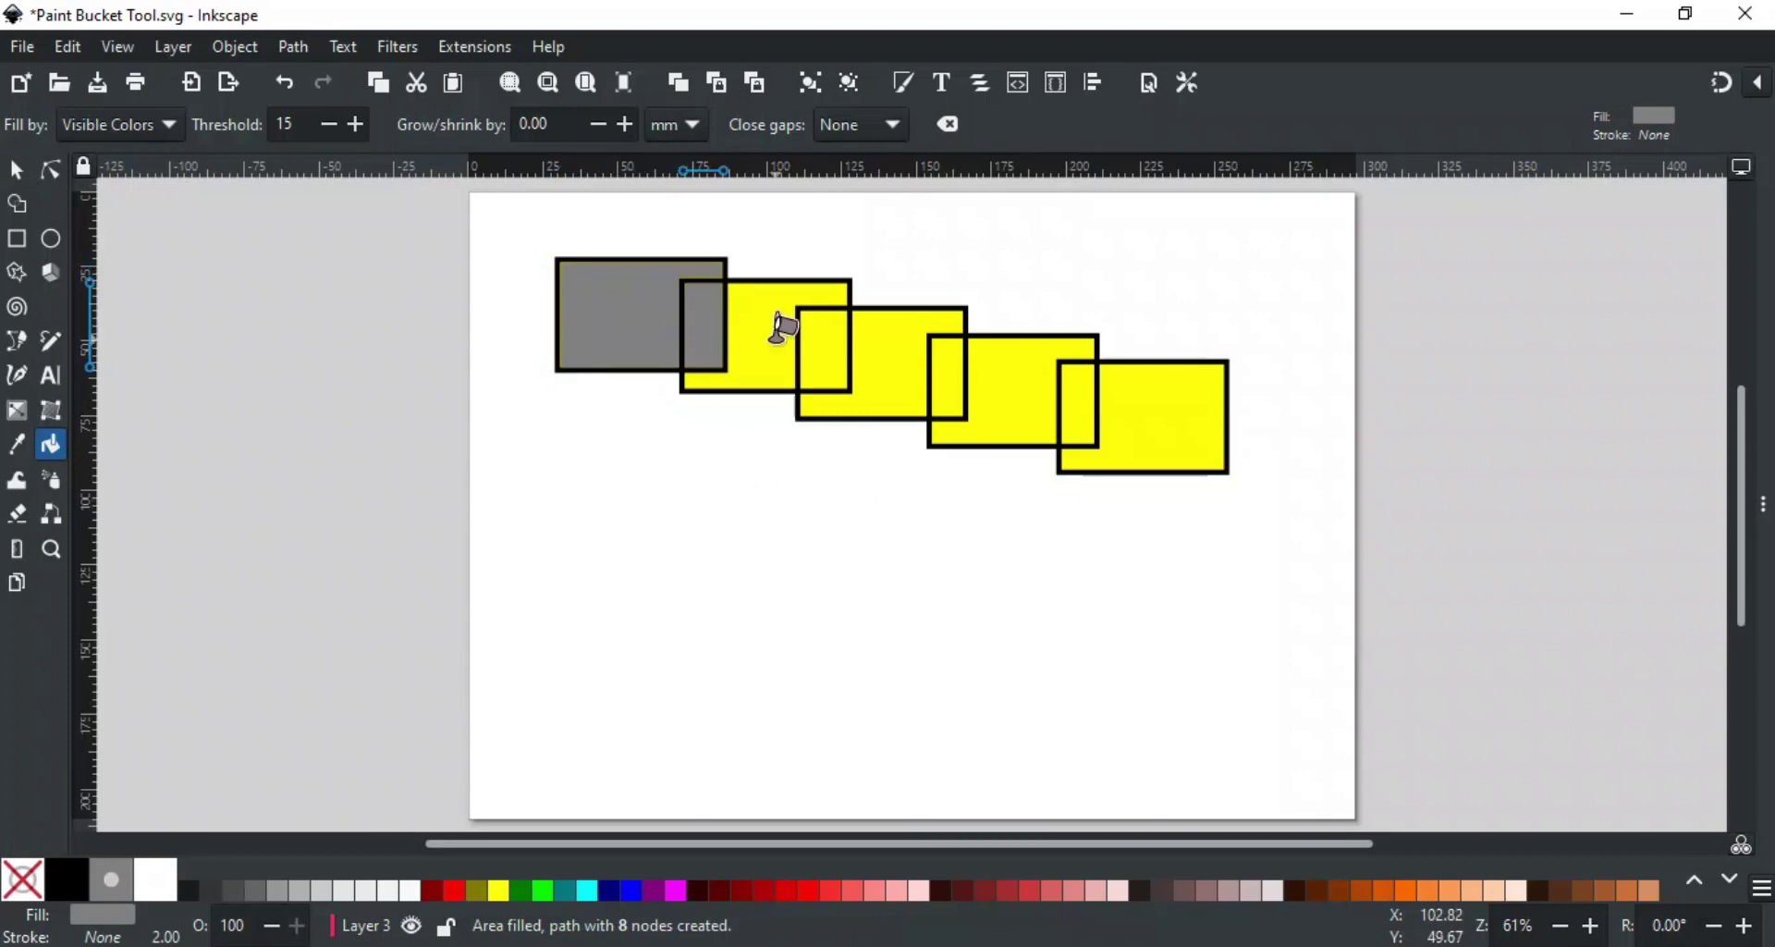
pyautogui.click(835, 335)
pyautogui.press('s')
pyautogui.moveTo(836, 359); pyautogui.dragTo(865, 636)
pyautogui.moveTo(708, 359); pyautogui.dragTo(703, 598)
pyautogui.moveTo(606, 333); pyautogui.dragTo(585, 594)
pyautogui.click(798, 540)
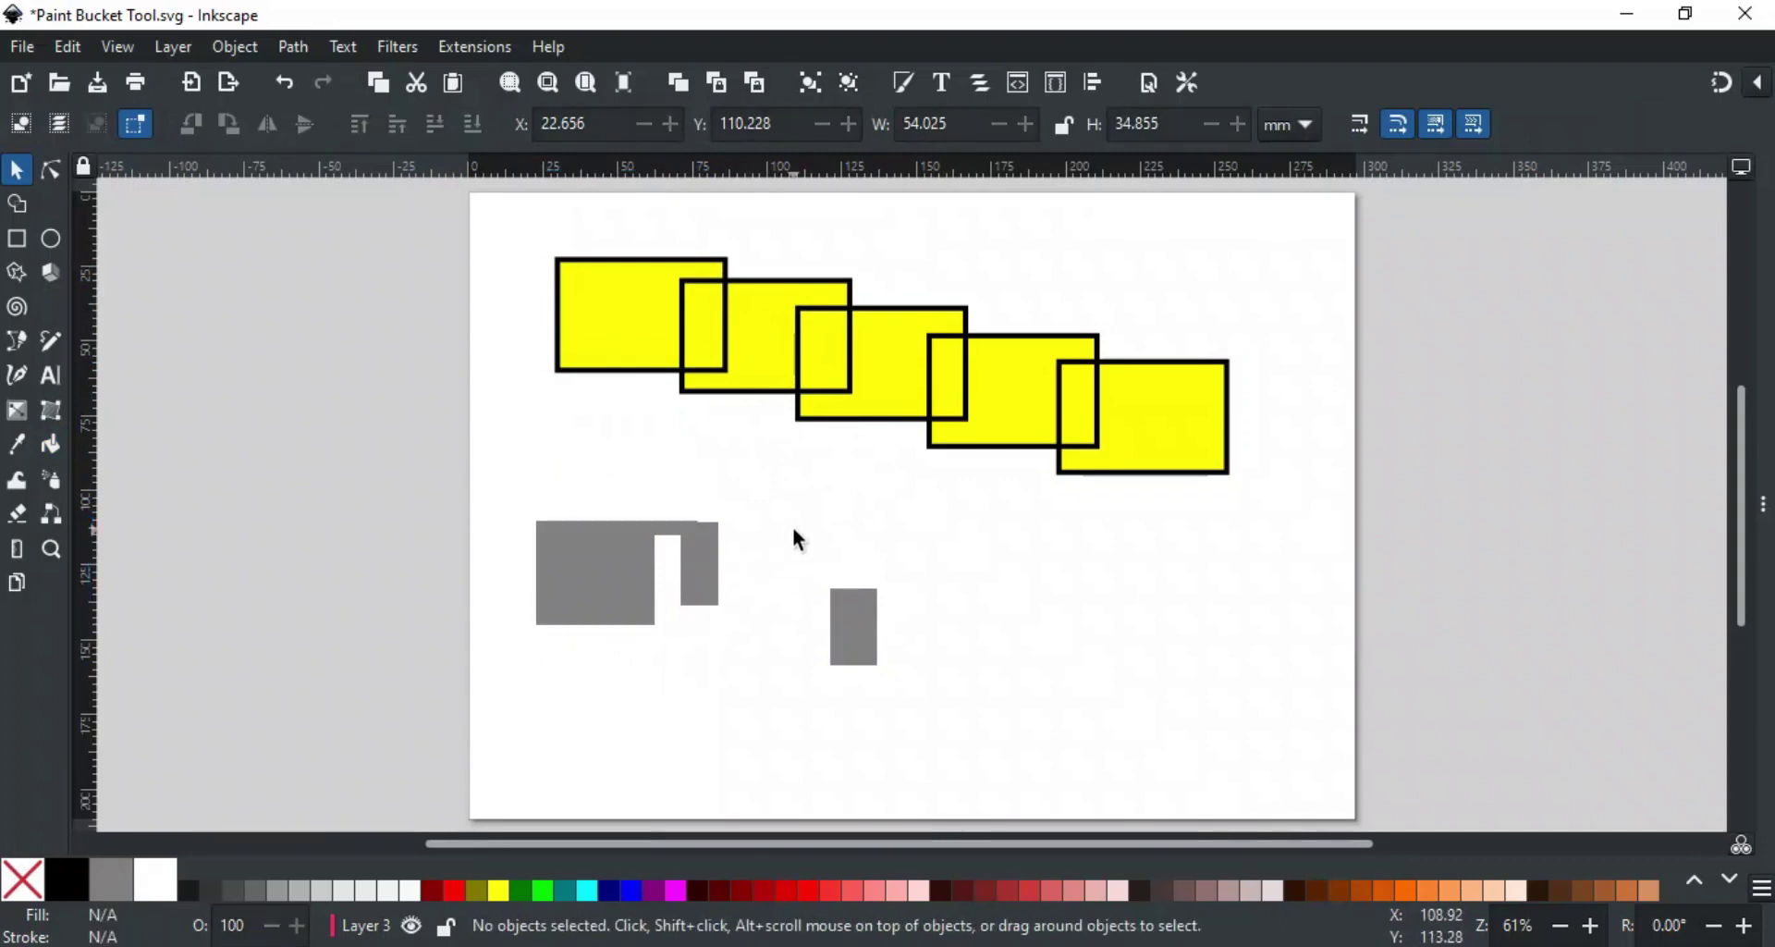
# Fill the whole rectangle chain as one grey shape, then undo that fill
pyautogui.press('u')
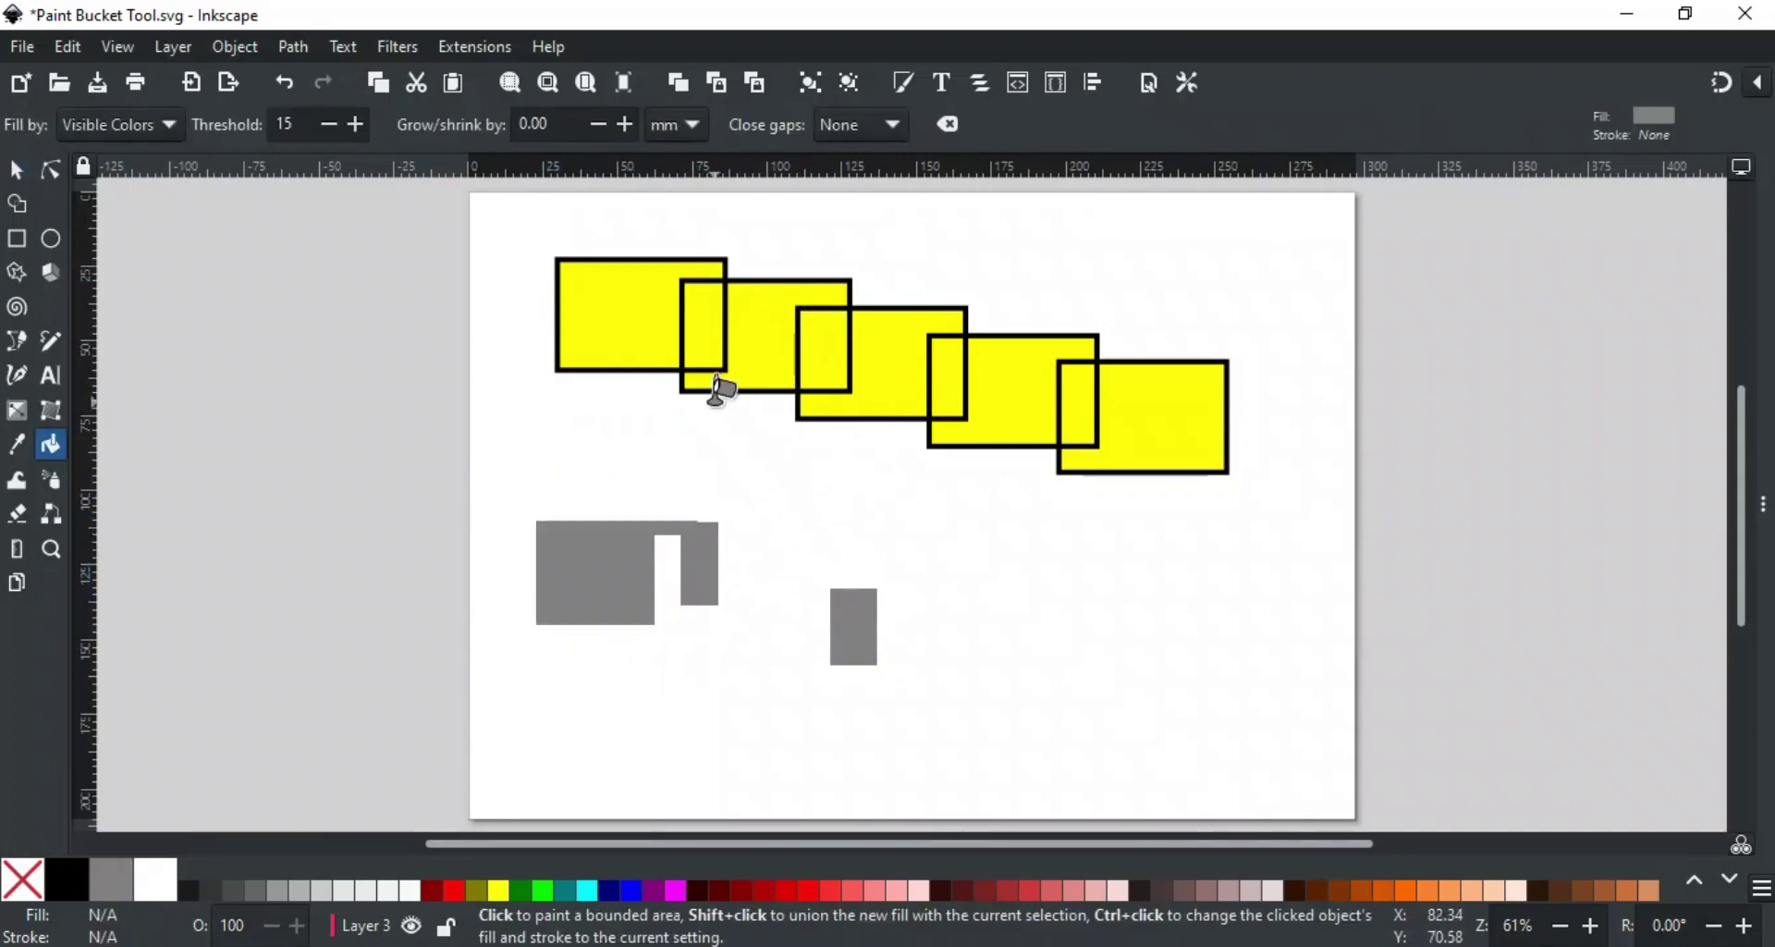
pyautogui.click(650, 313)
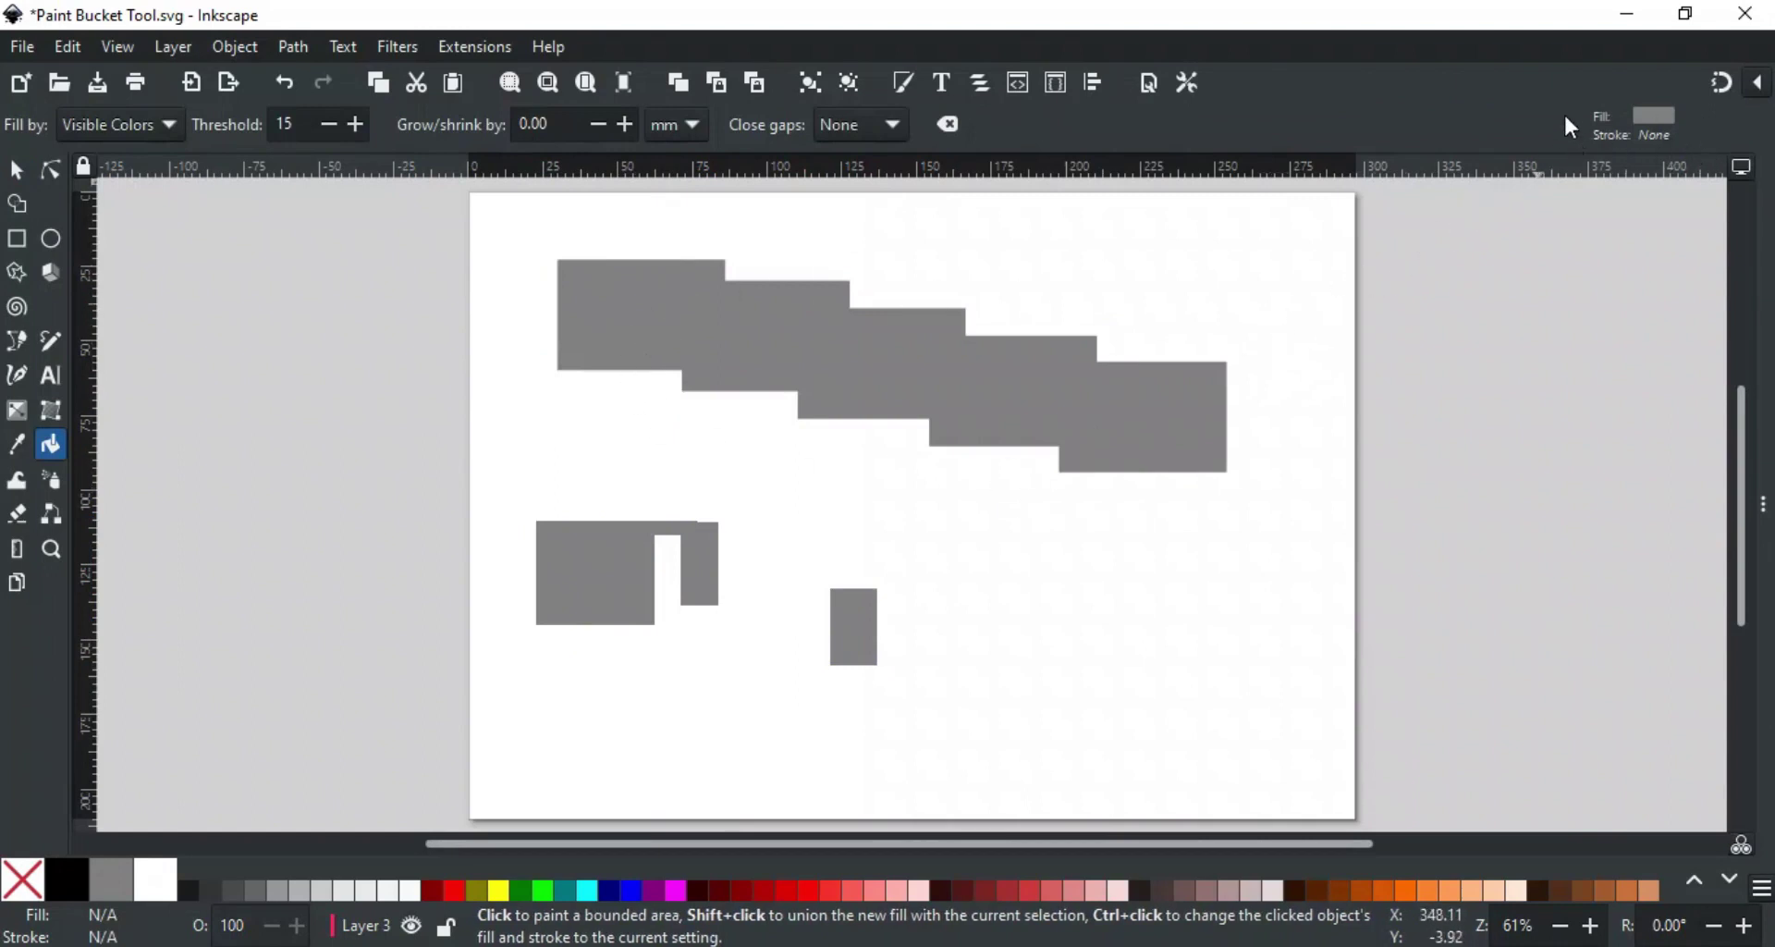
pyautogui.hotkey('ctrl', 'z')
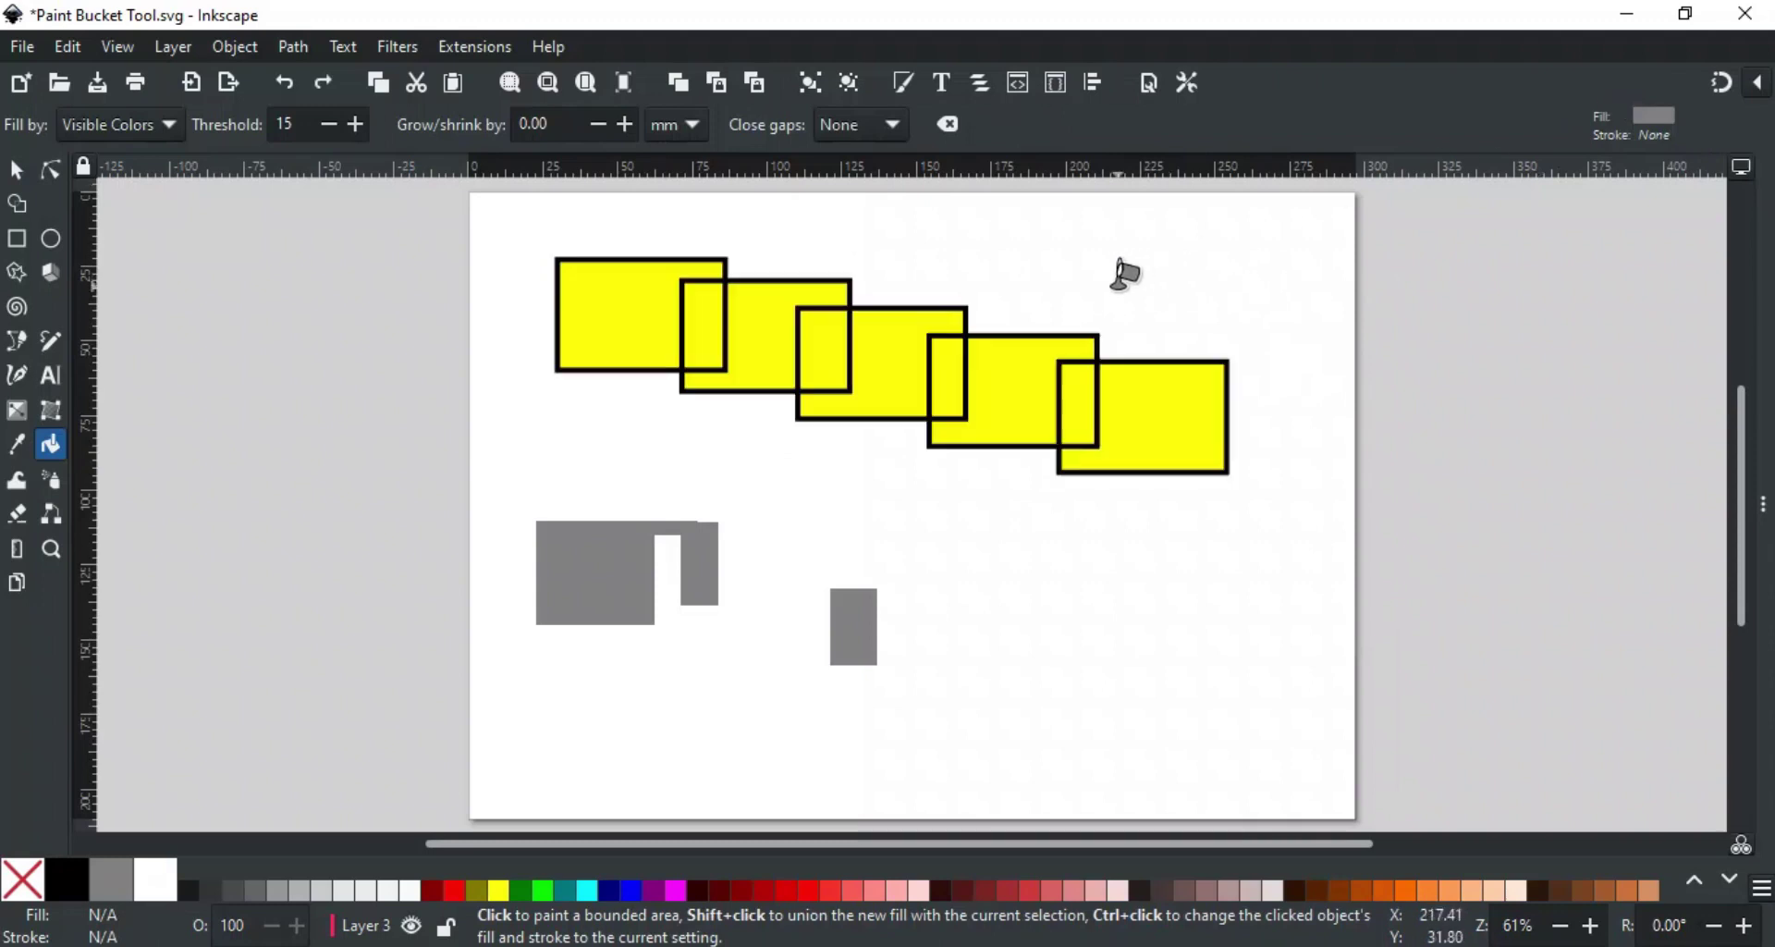
# Build a merged grey fill from the first two rectangles and their overlap, and move it below
pyautogui.click(634, 317)
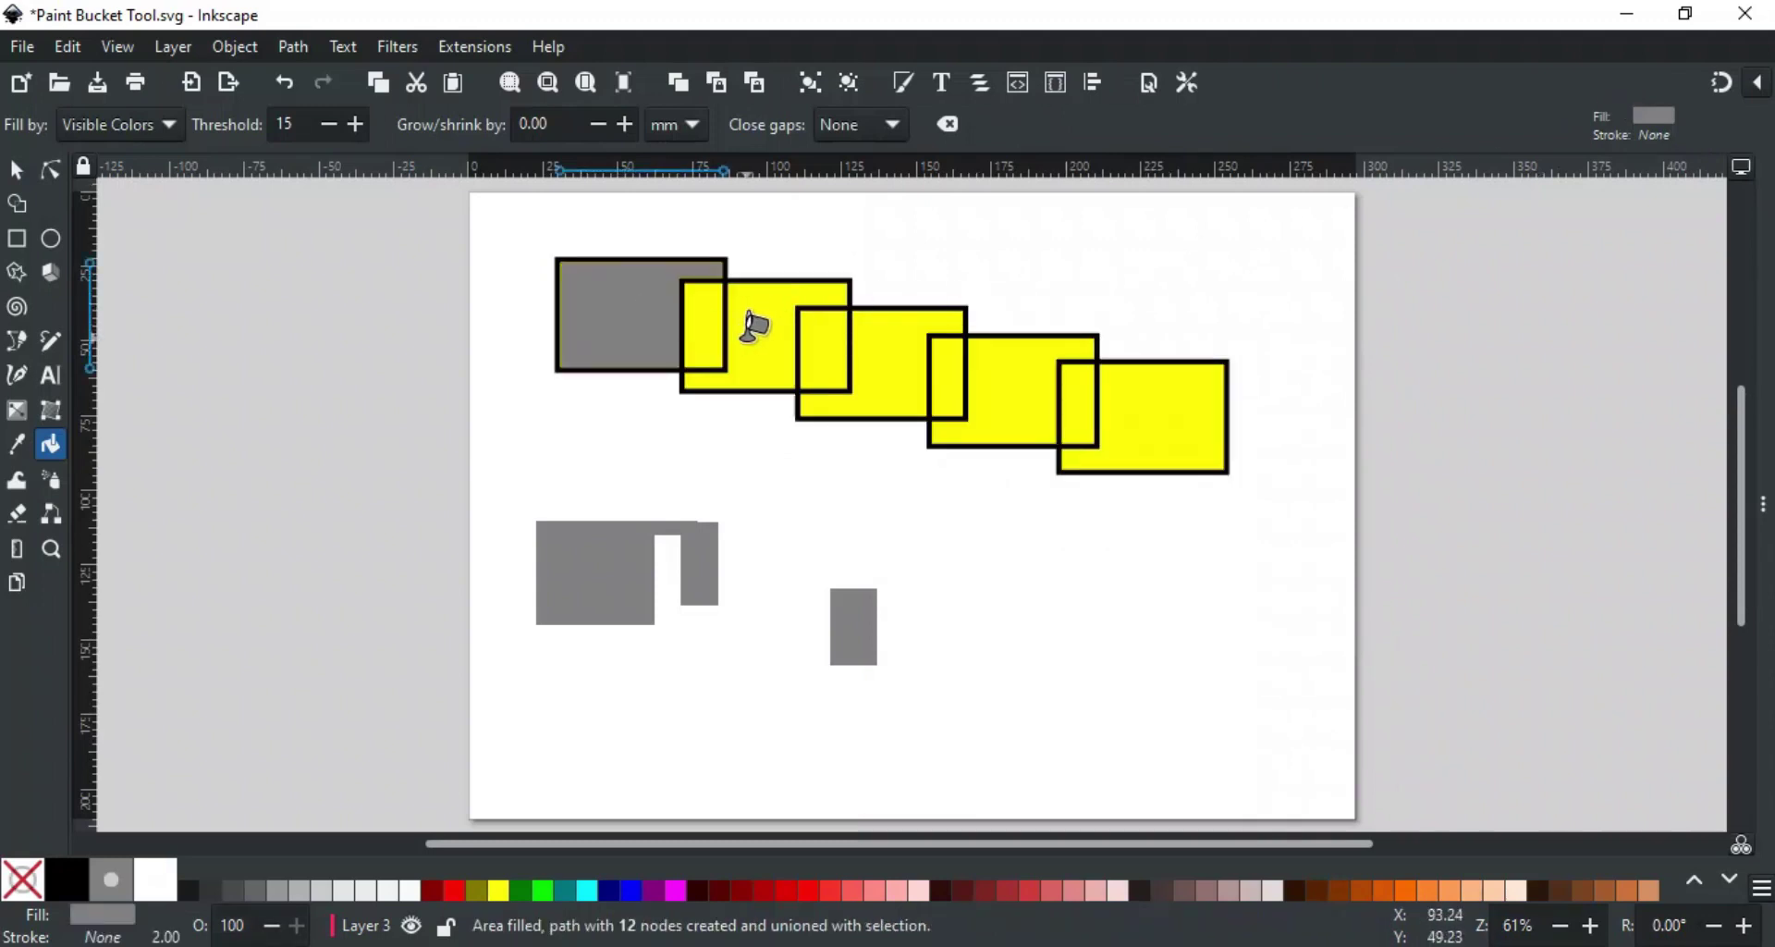
pyautogui.keyDown('shift'); pyautogui.click(753, 325); pyautogui.keyUp('shift')
pyautogui.keyDown('shift'); pyautogui.click(710, 310); pyautogui.keyUp('shift')
pyautogui.press('s')
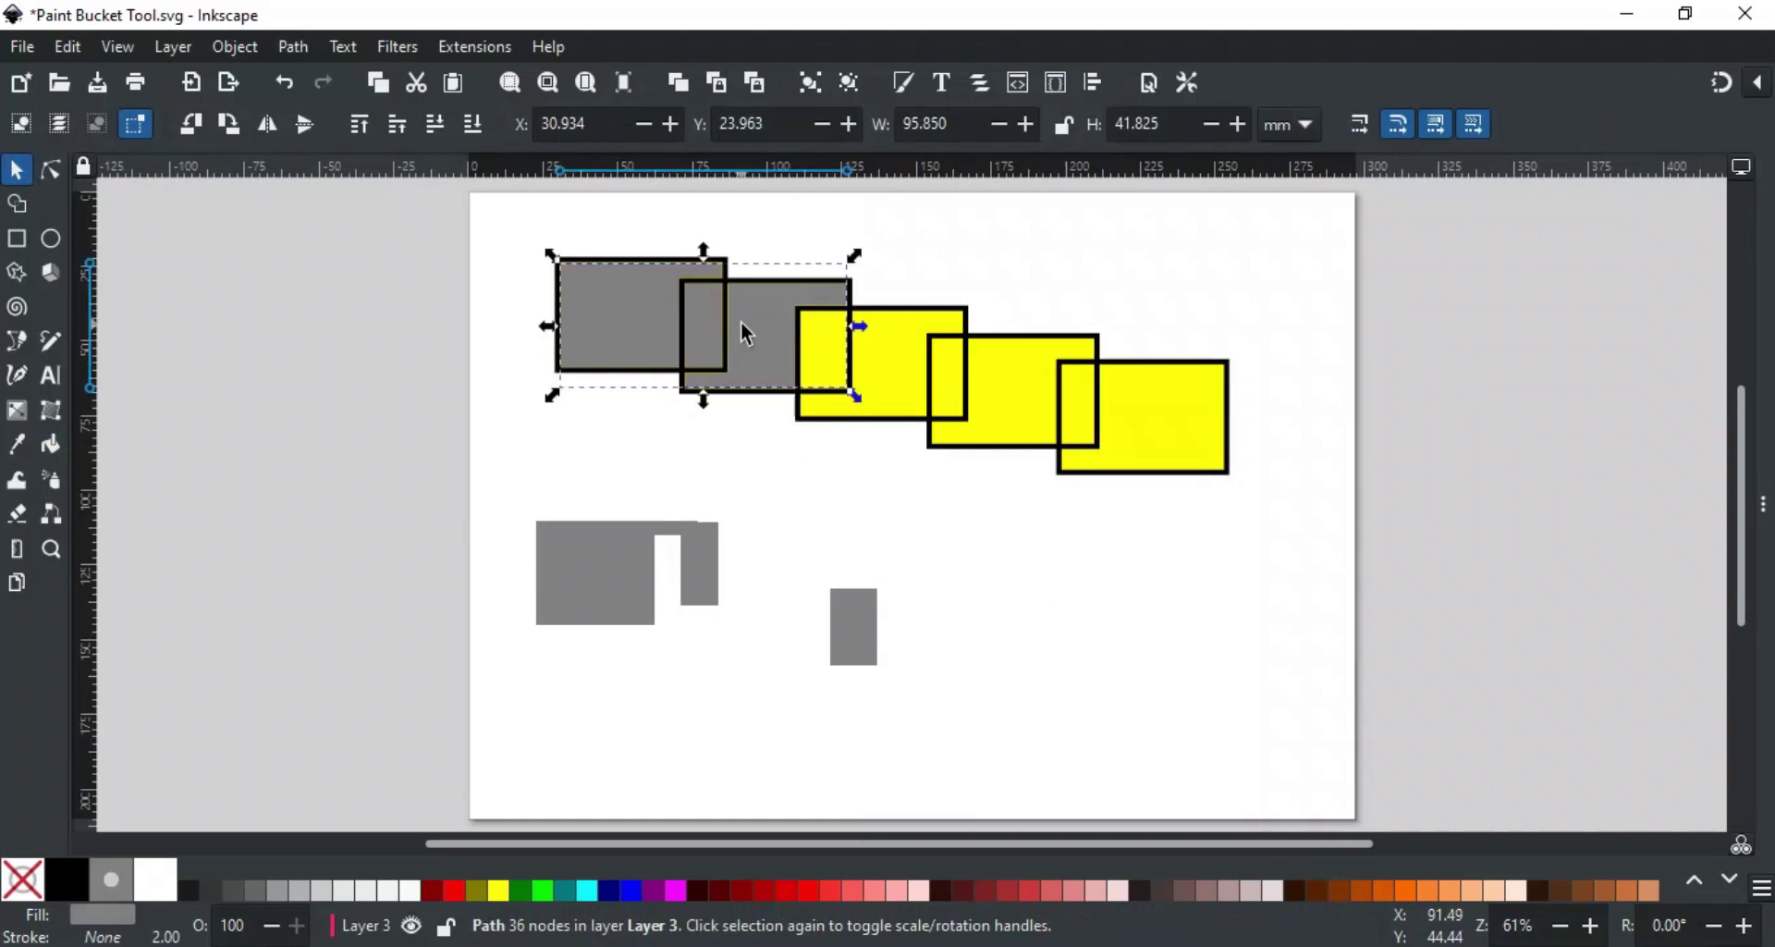
pyautogui.moveTo(742, 333); pyautogui.dragTo(1073, 645)
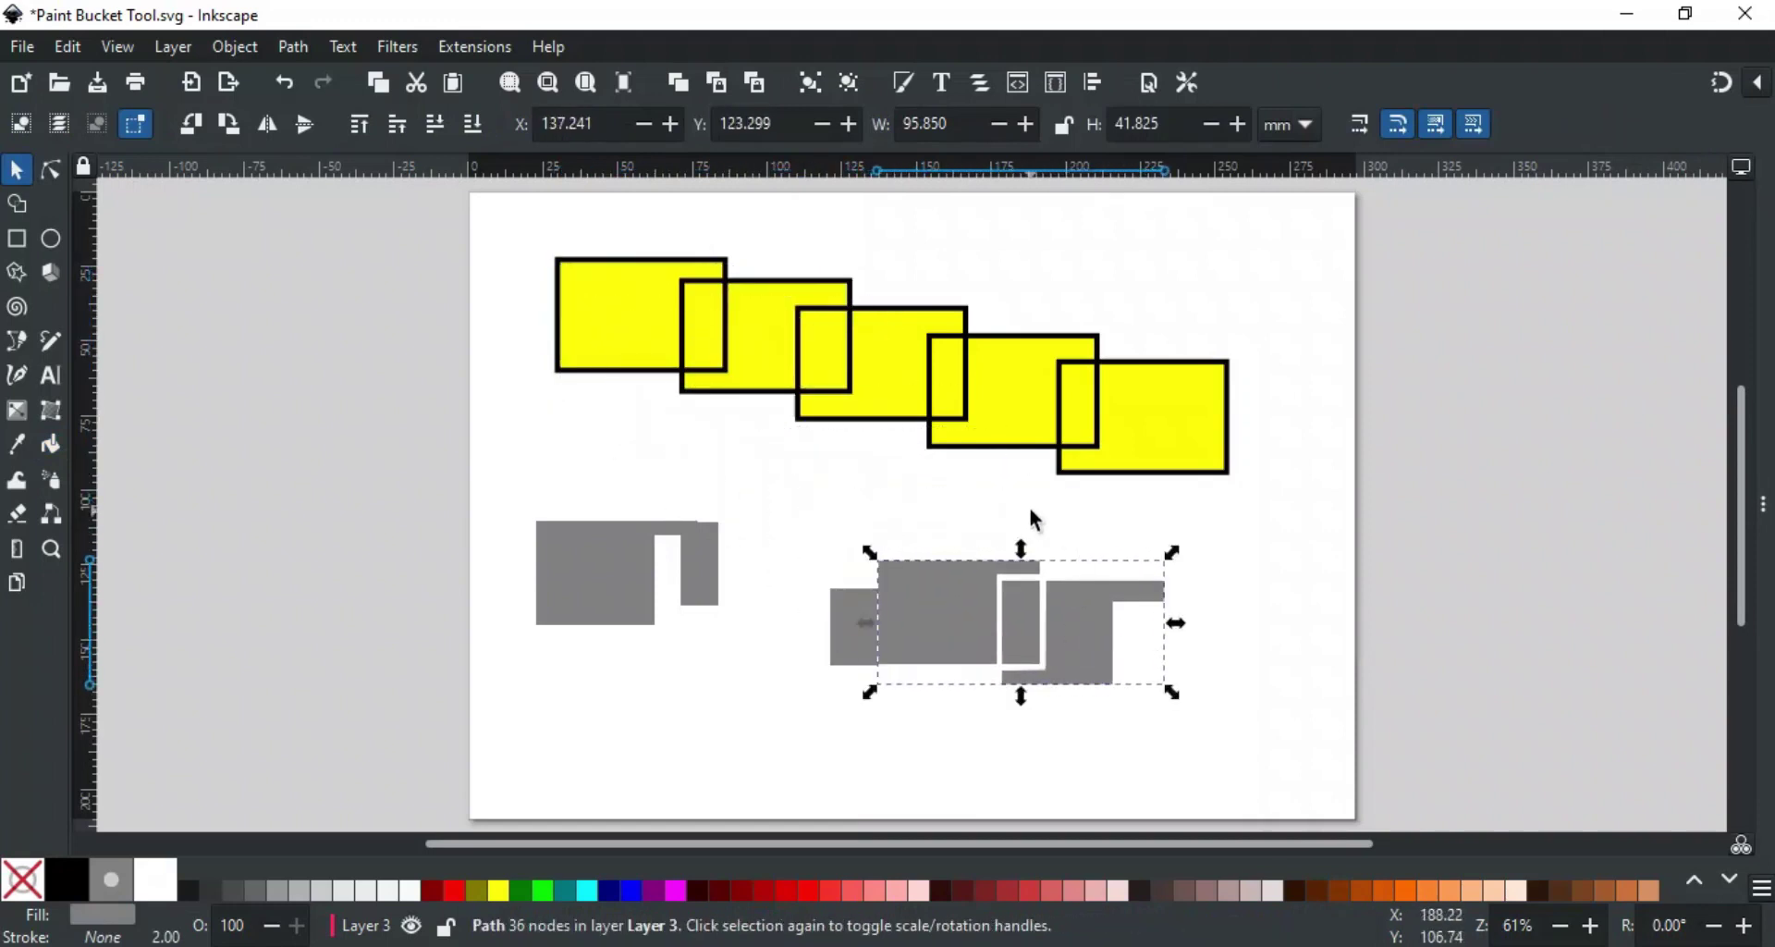
pyautogui.click(1023, 503)
# Drag-fill across all the yellow rectangles, undo, then trace a fresh fill across them
pyautogui.press('u')
pyautogui.moveTo(627, 339)
pyautogui.mouseDown()
pyautogui.moveTo(908, 386)
pyautogui.moveTo(979, 424)
pyautogui.mouseUp()
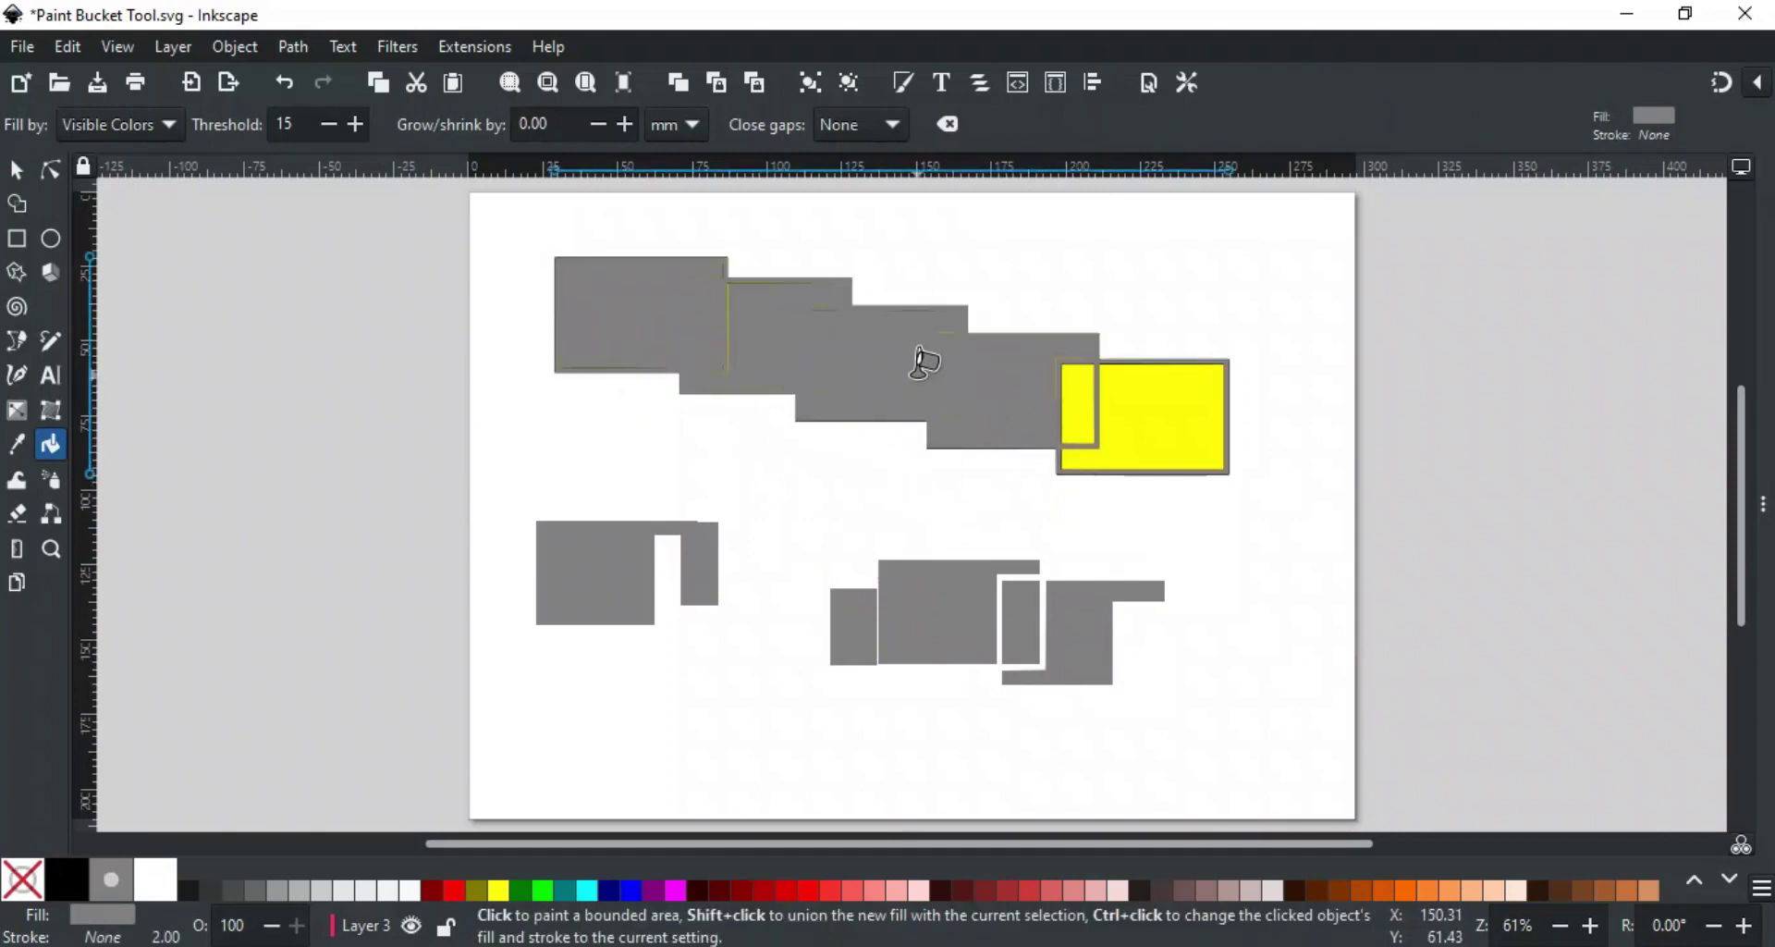
pyautogui.hotkey('ctrl', 'z')
pyautogui.moveTo(618, 327); pyautogui.dragTo(1017, 414)
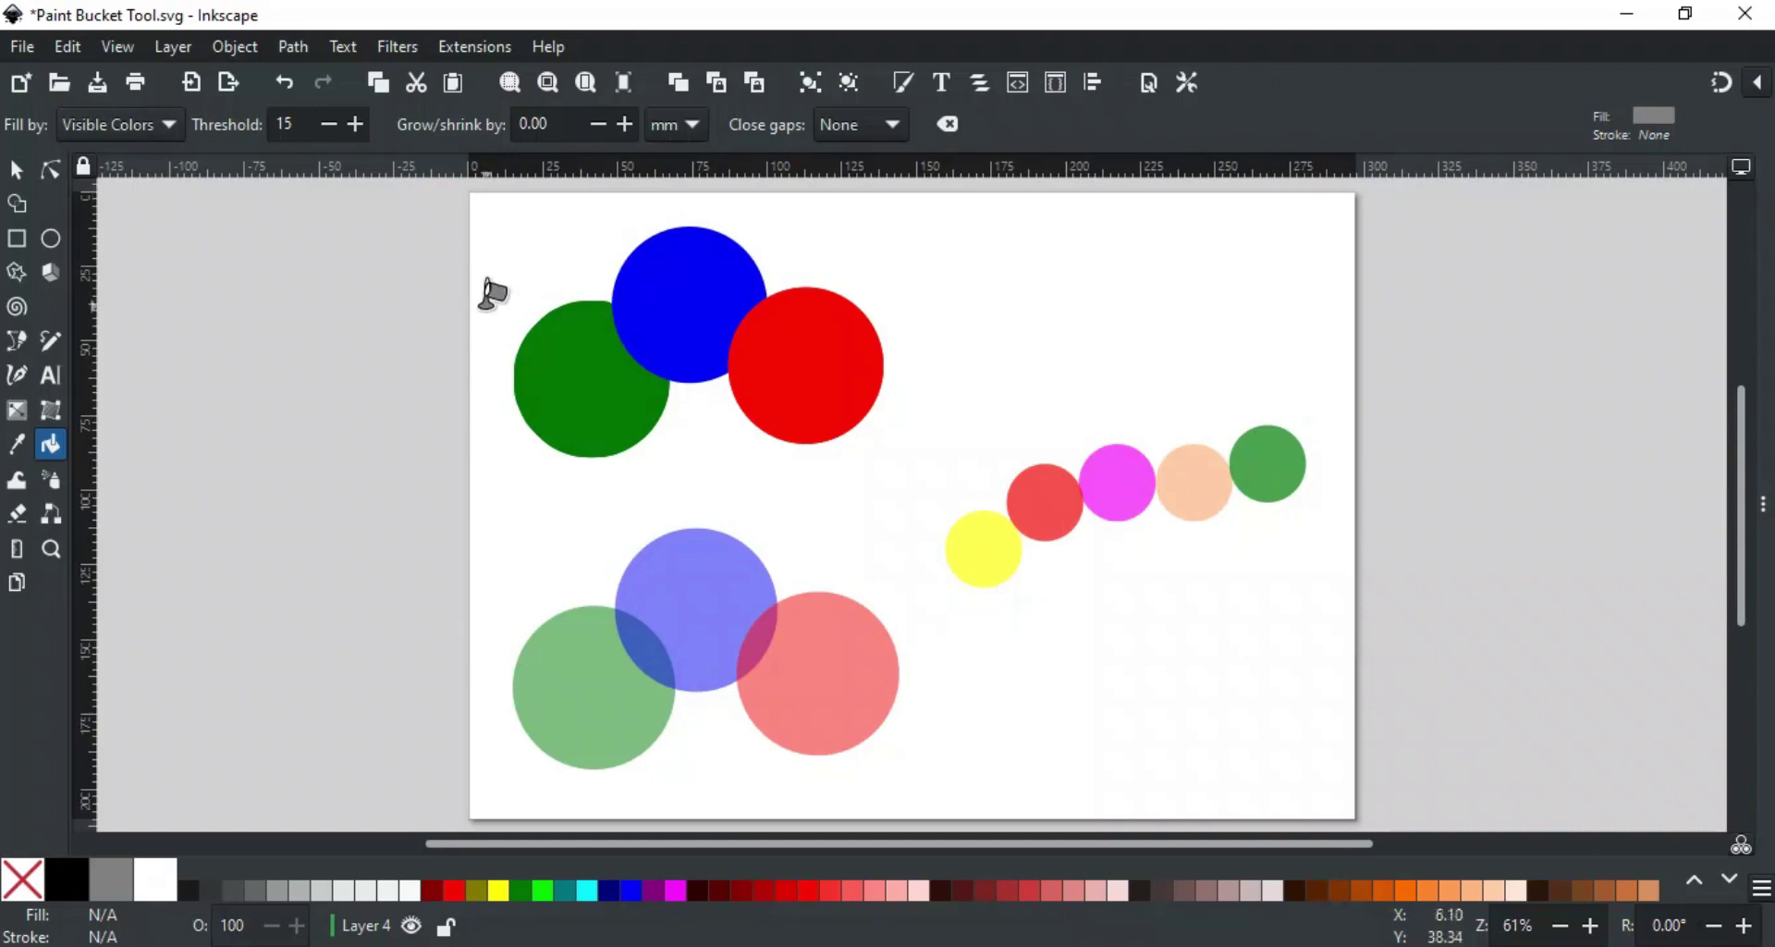
pyautogui.click(790, 329)
pyautogui.click(705, 294)
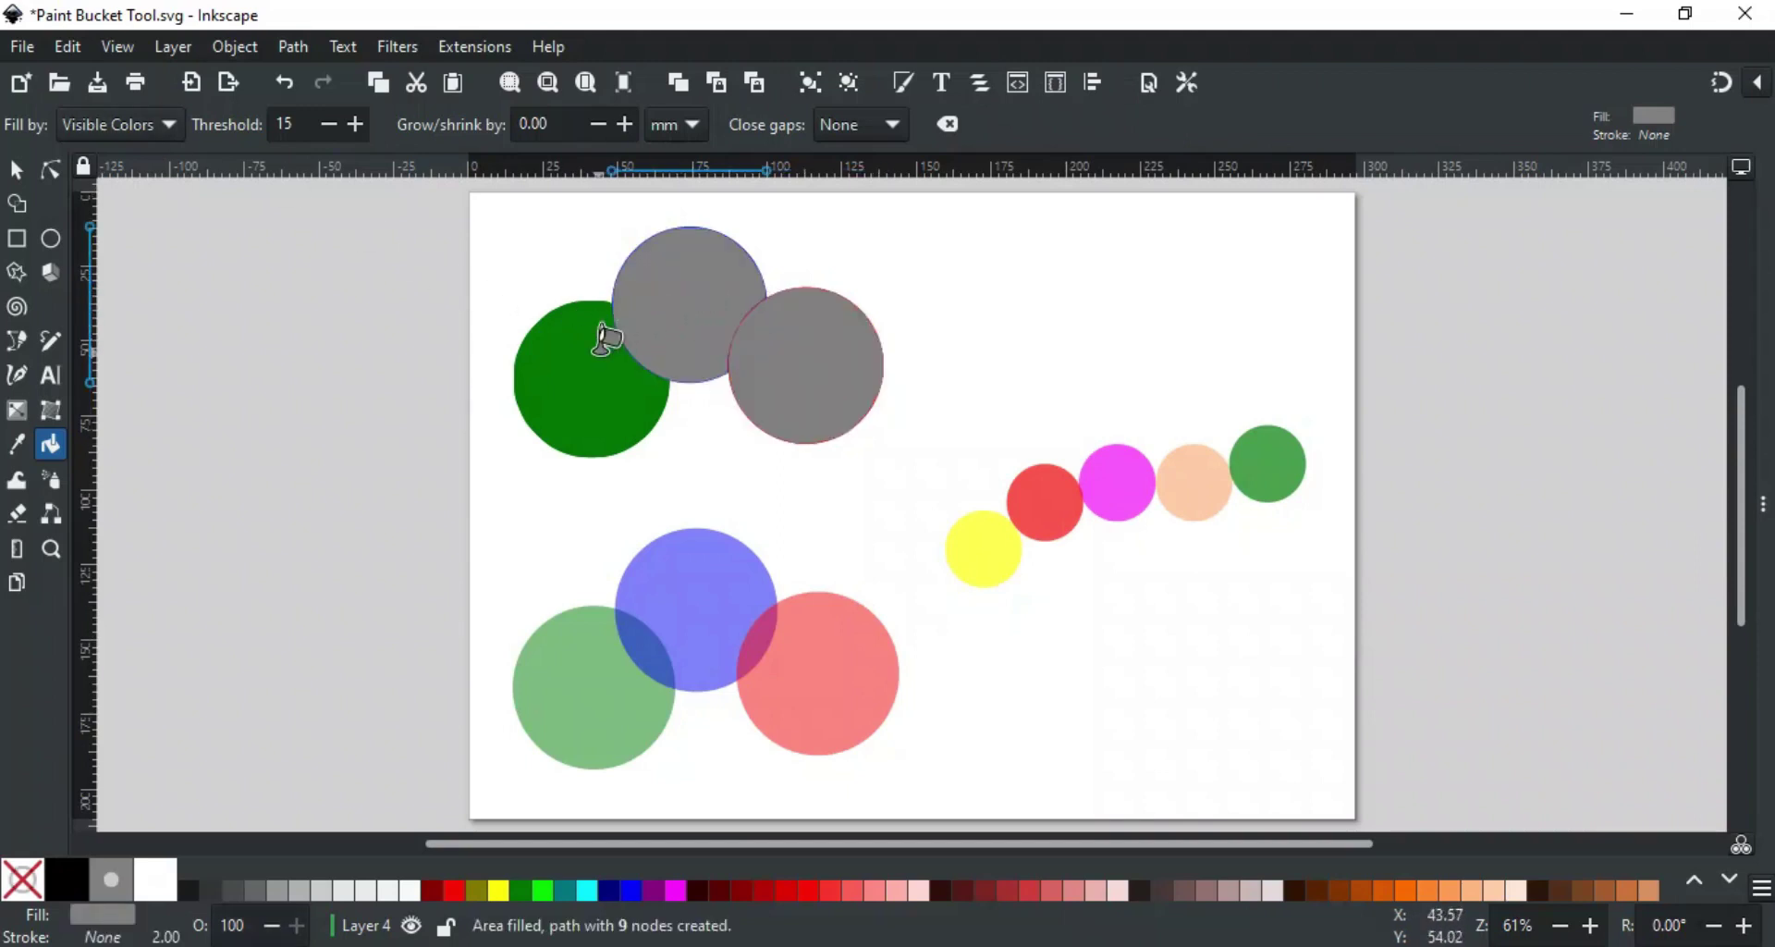
pyautogui.click(605, 340)
pyautogui.hotkey('ctrl', 'z')
pyautogui.hotkey('ctrl', 'z')
pyautogui.hotkey('ctrl', 'z')
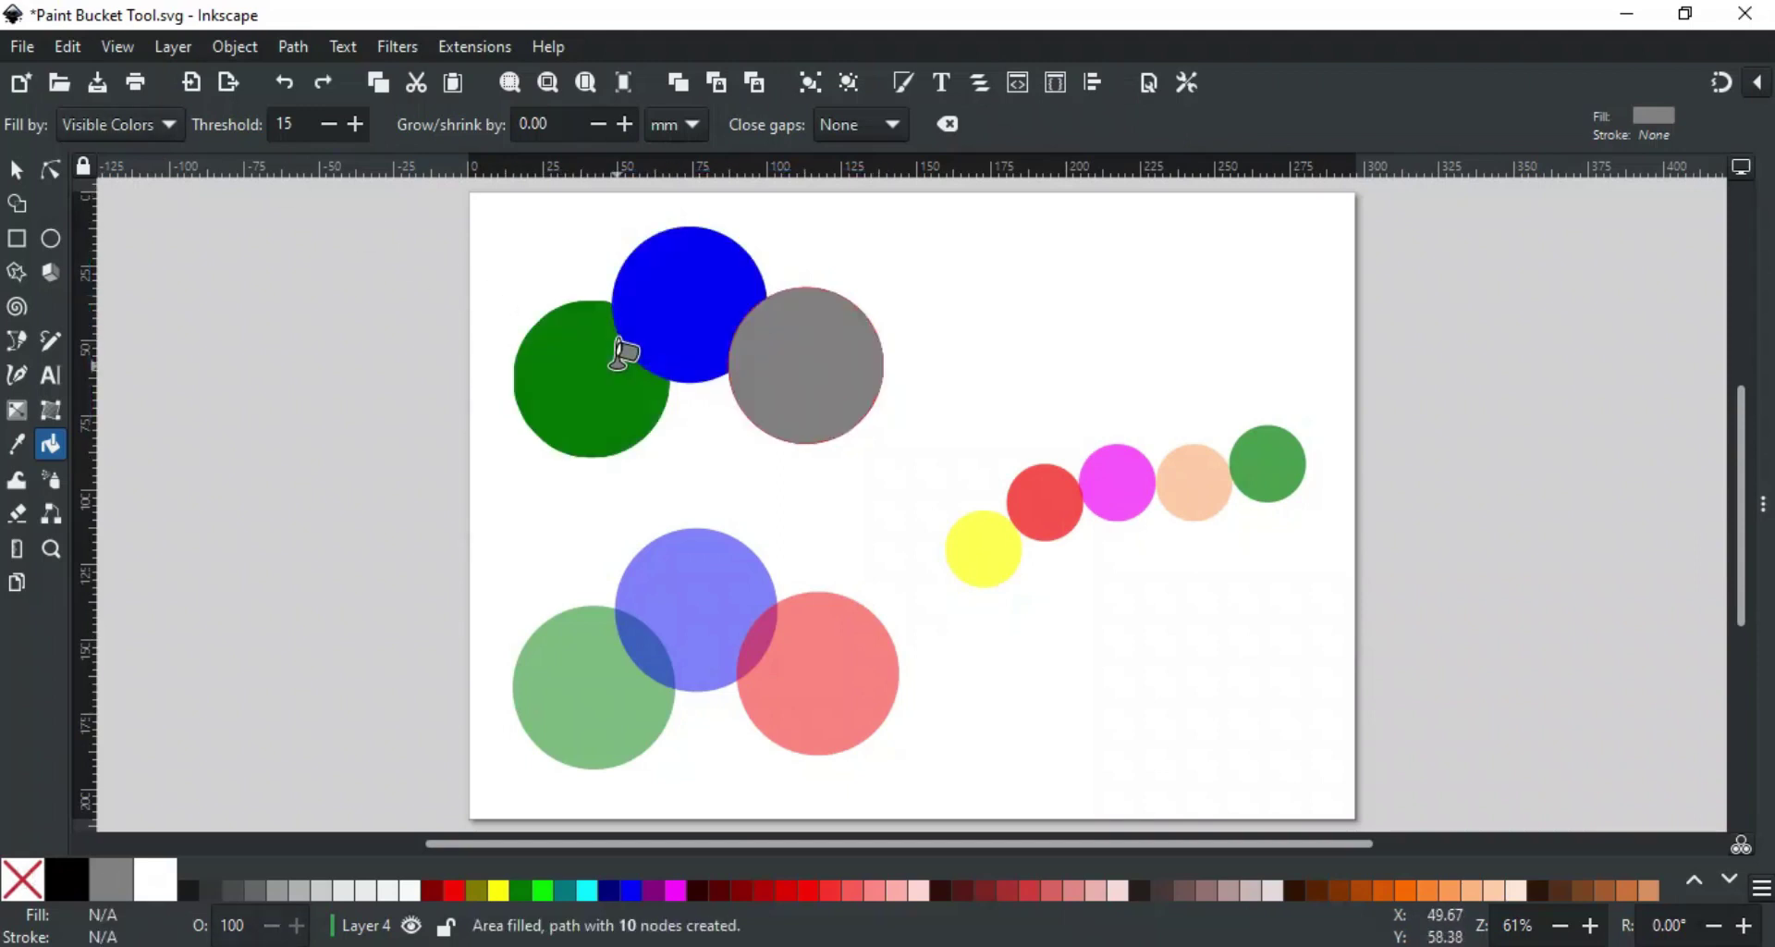
# With Fill by set to Red, fill the red circle and try the blue one, then set Alpha
pyautogui.click(150, 131)
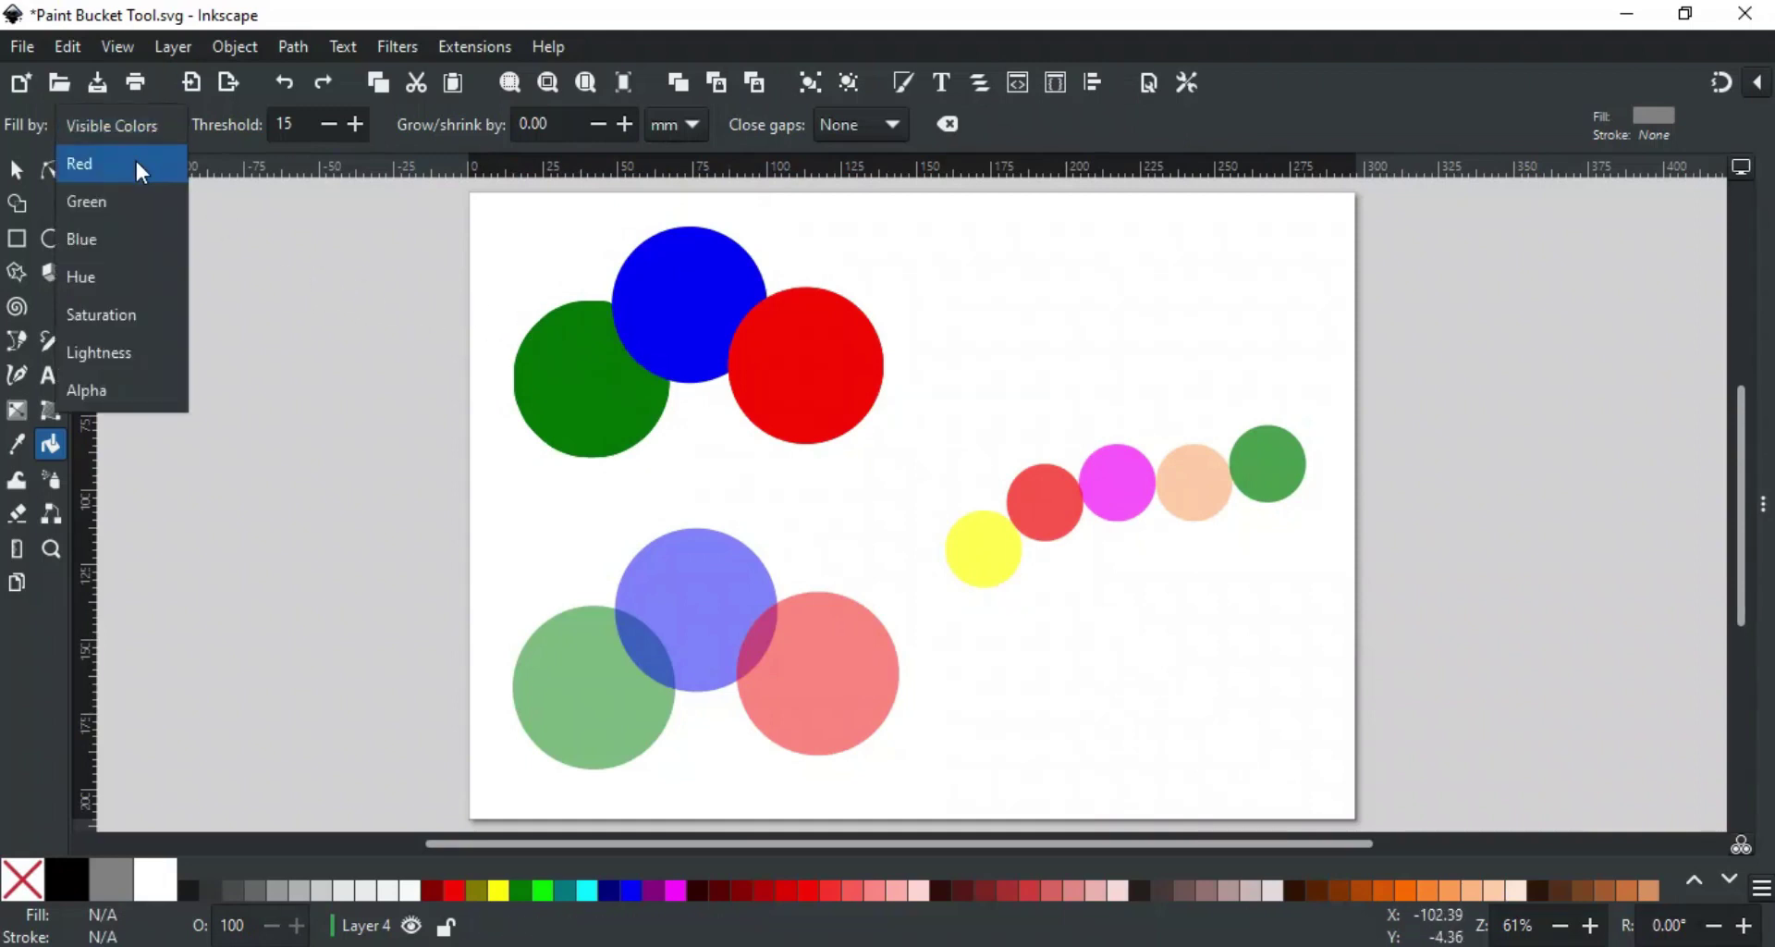
pyautogui.click(135, 163)
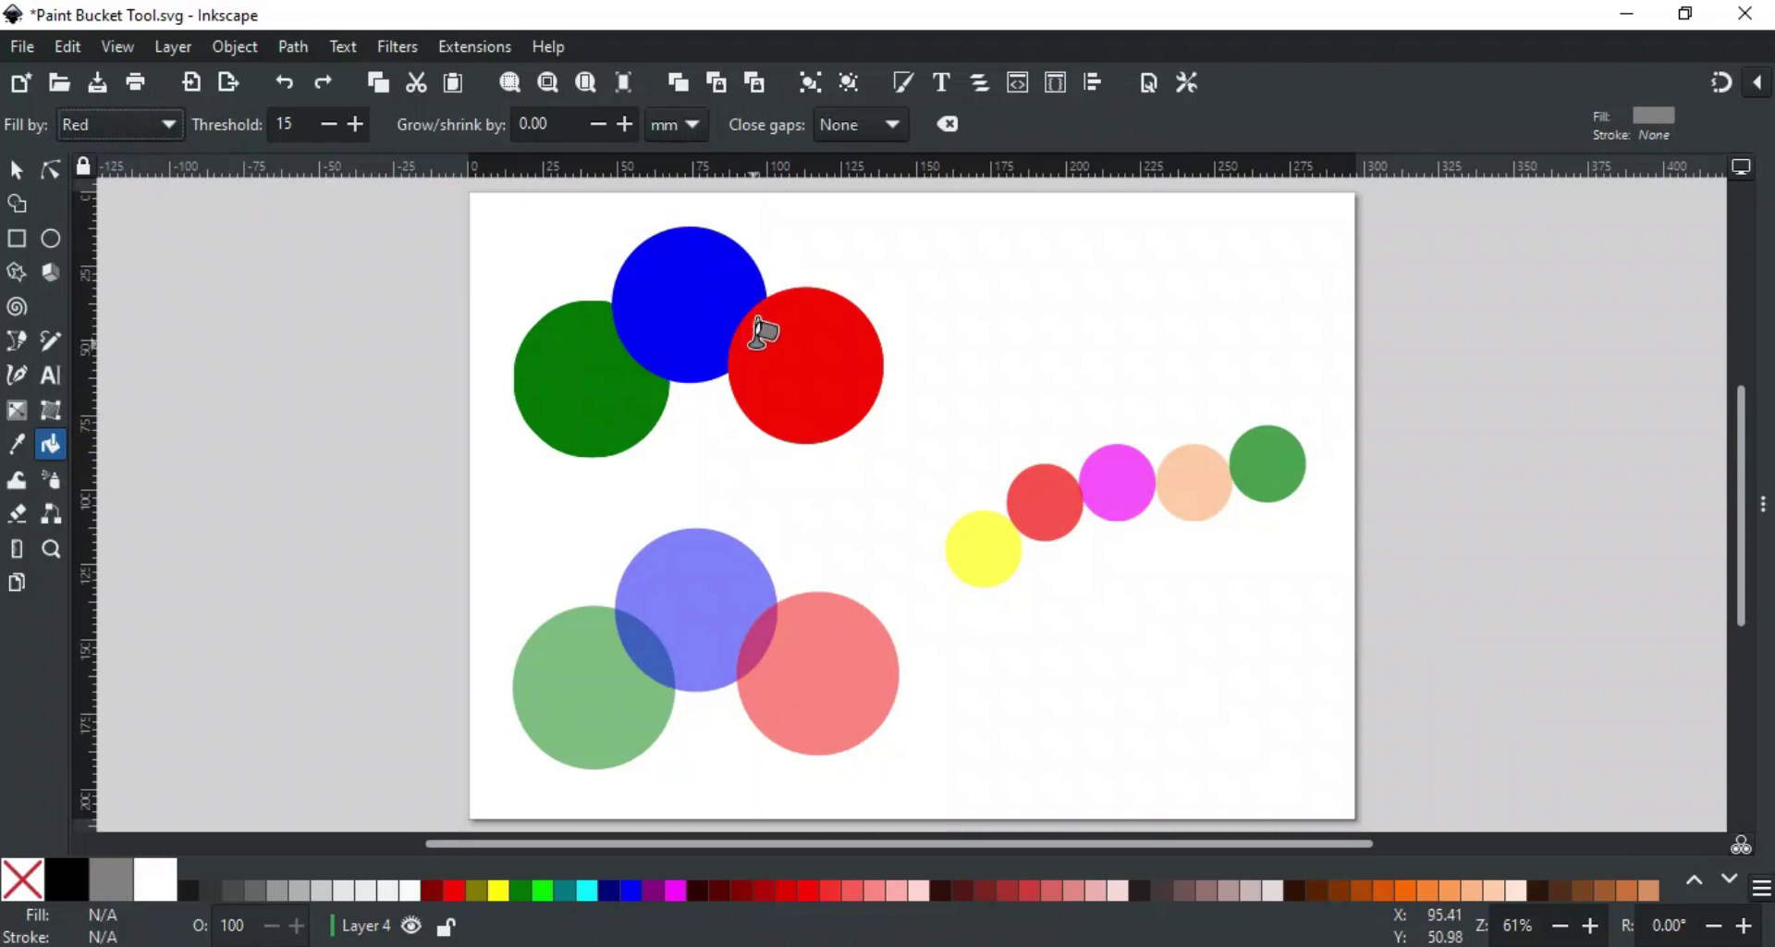
pyautogui.click(810, 353)
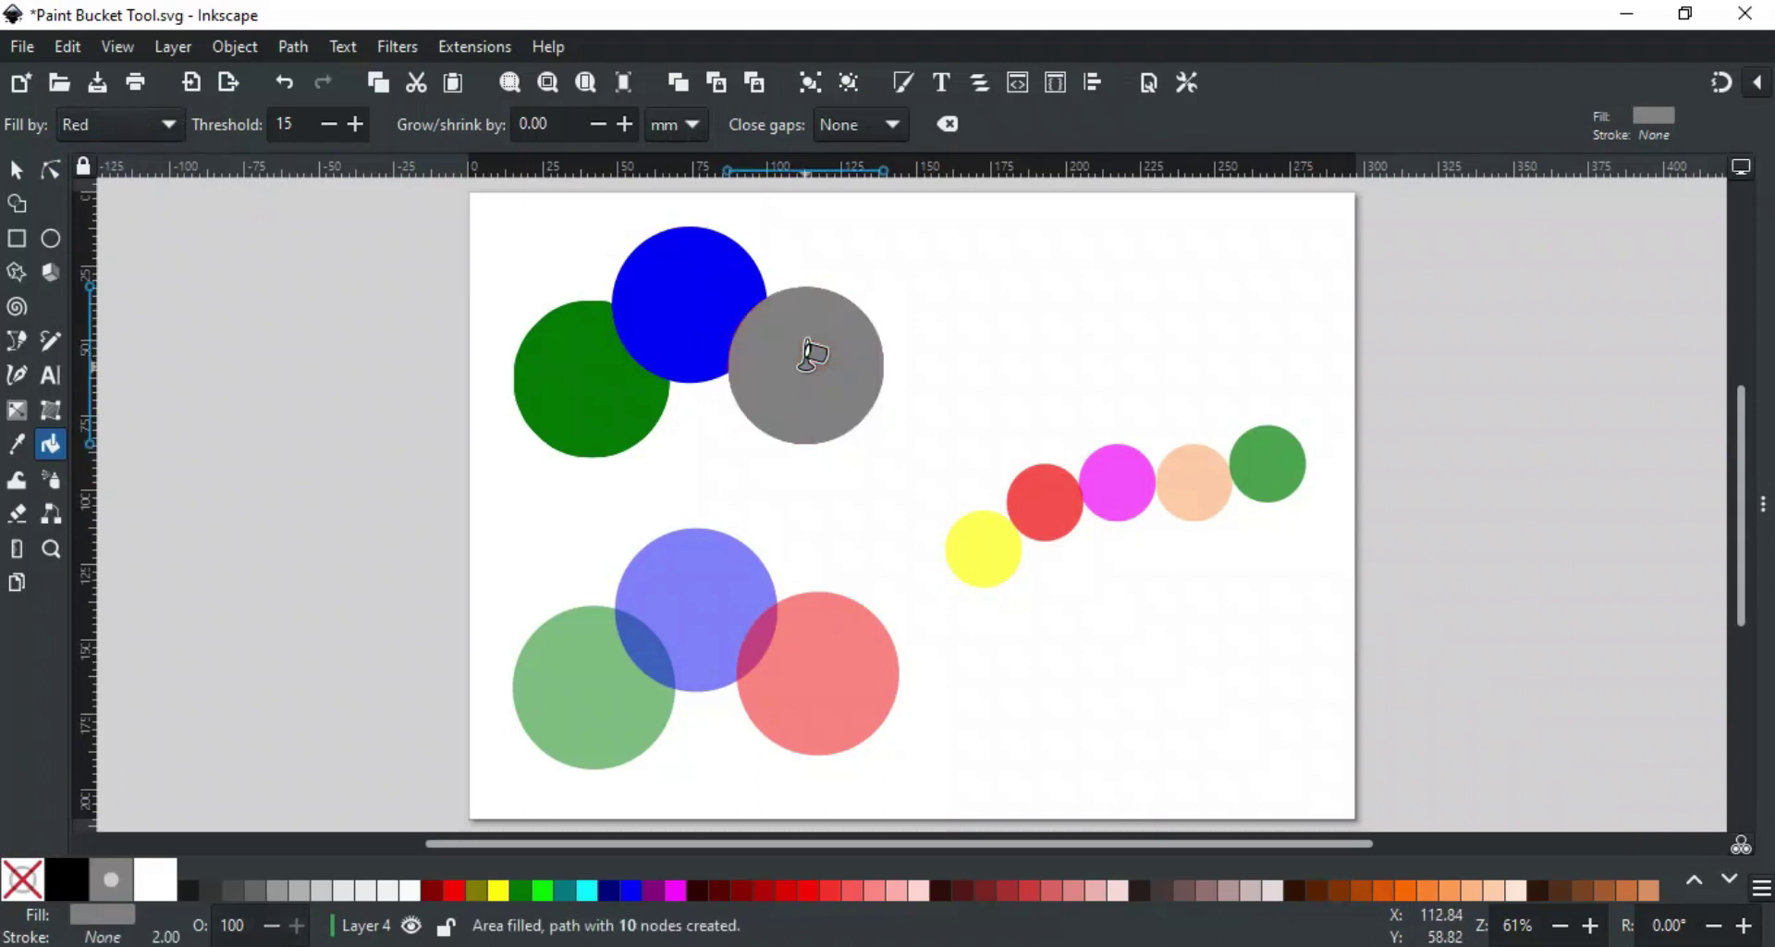
pyautogui.click(674, 302)
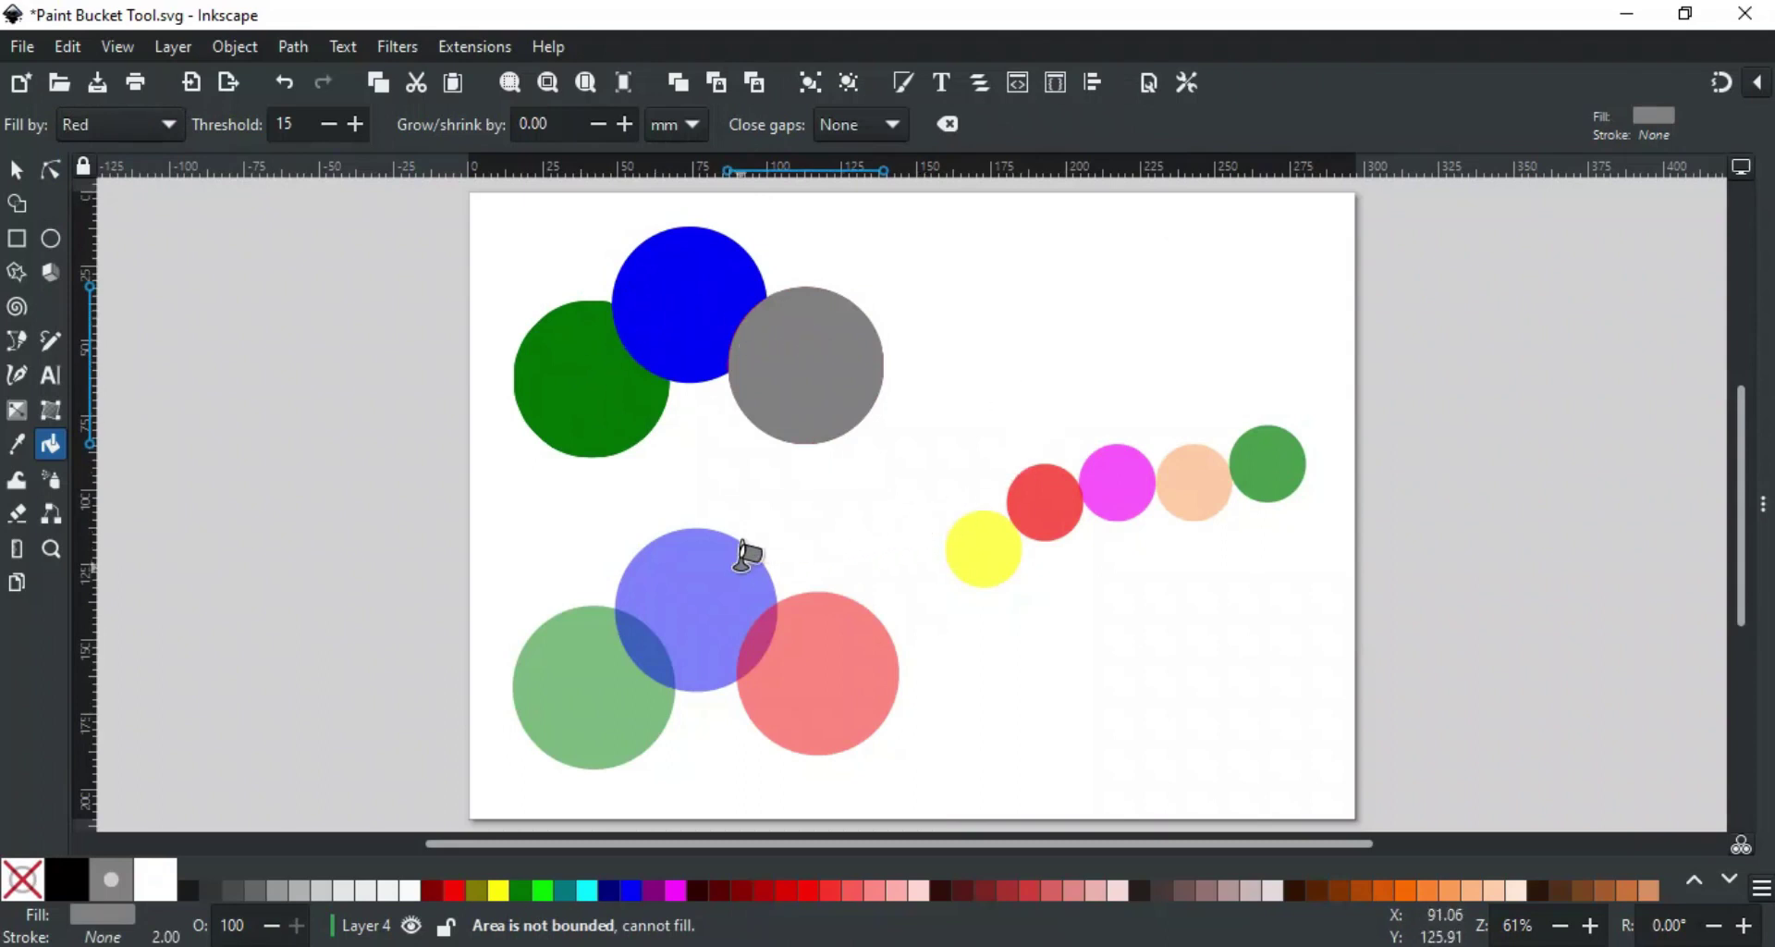
pyautogui.click(152, 135)
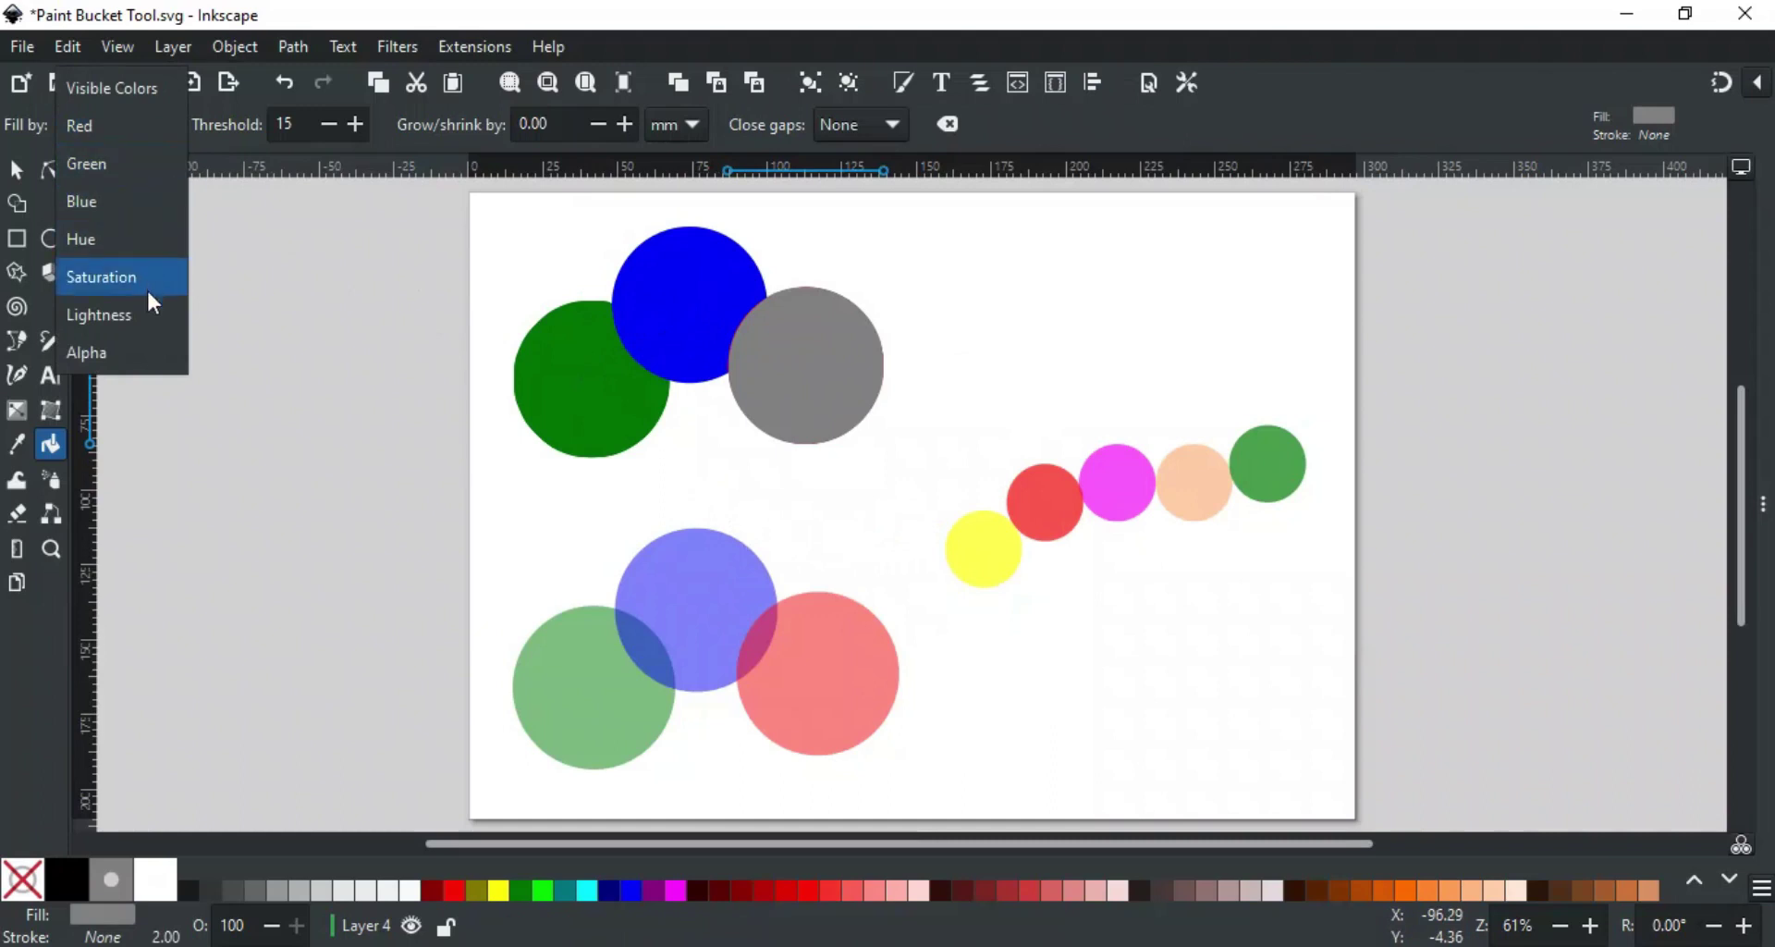
pyautogui.click(156, 352)
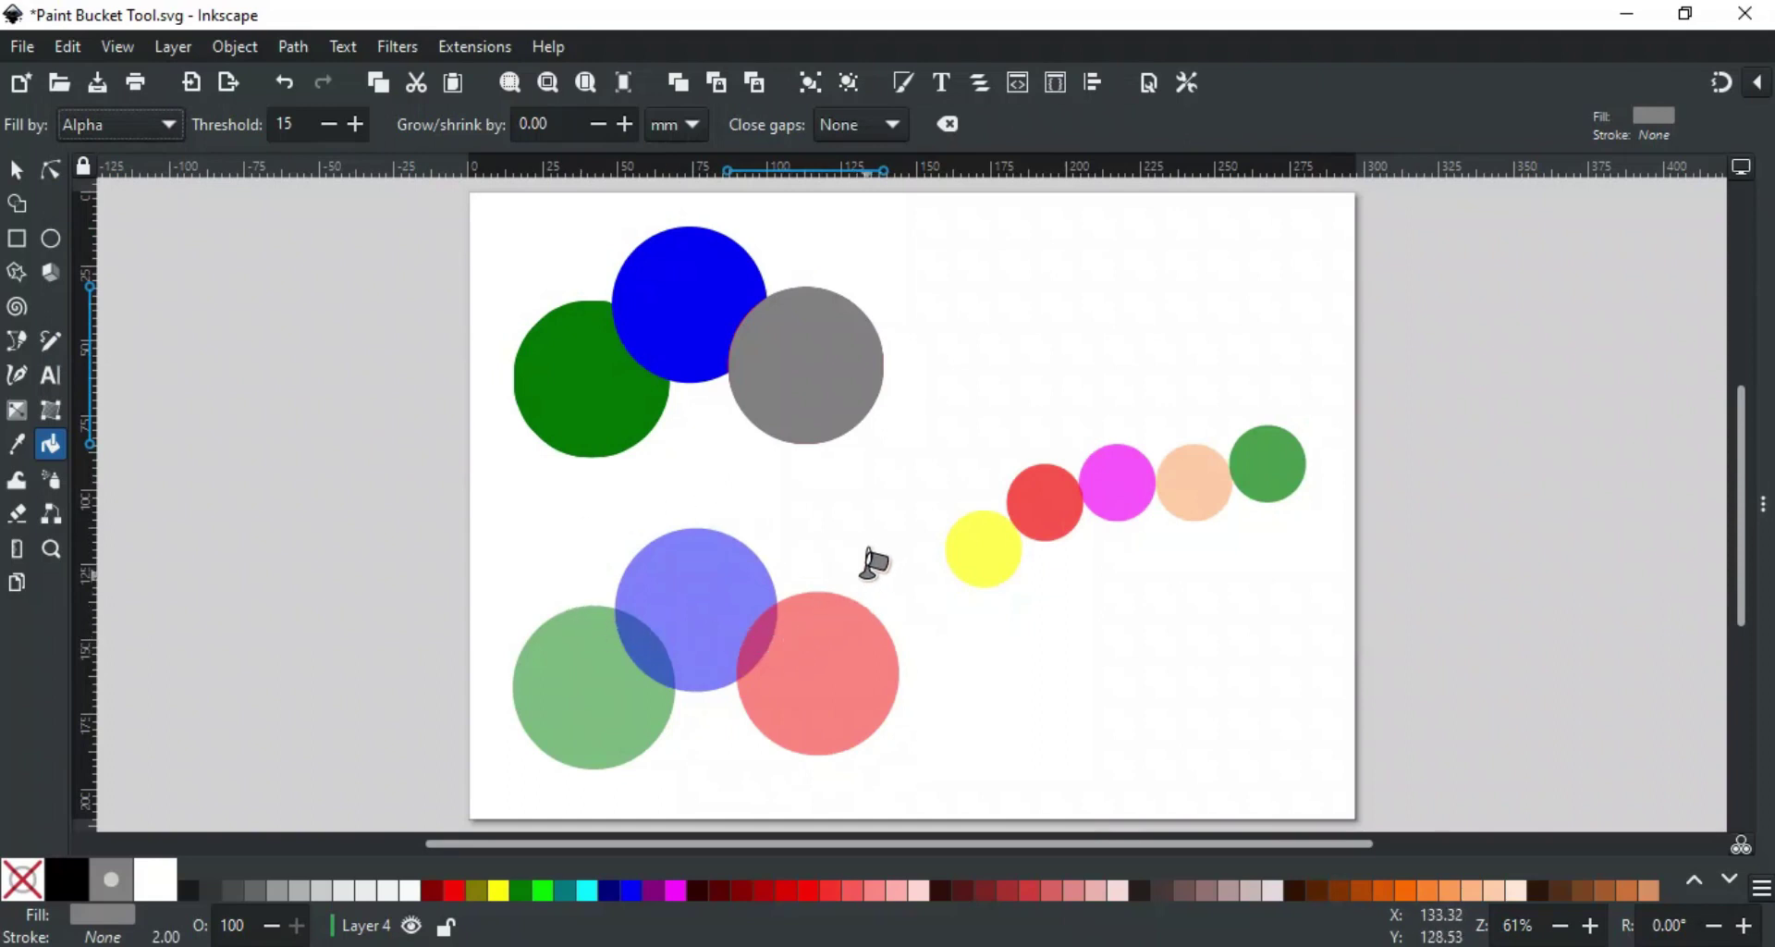
# Fill the translucent circles, the joined yellow-red-magenta circles, and the peach and green circles grey
pyautogui.click(823, 654)
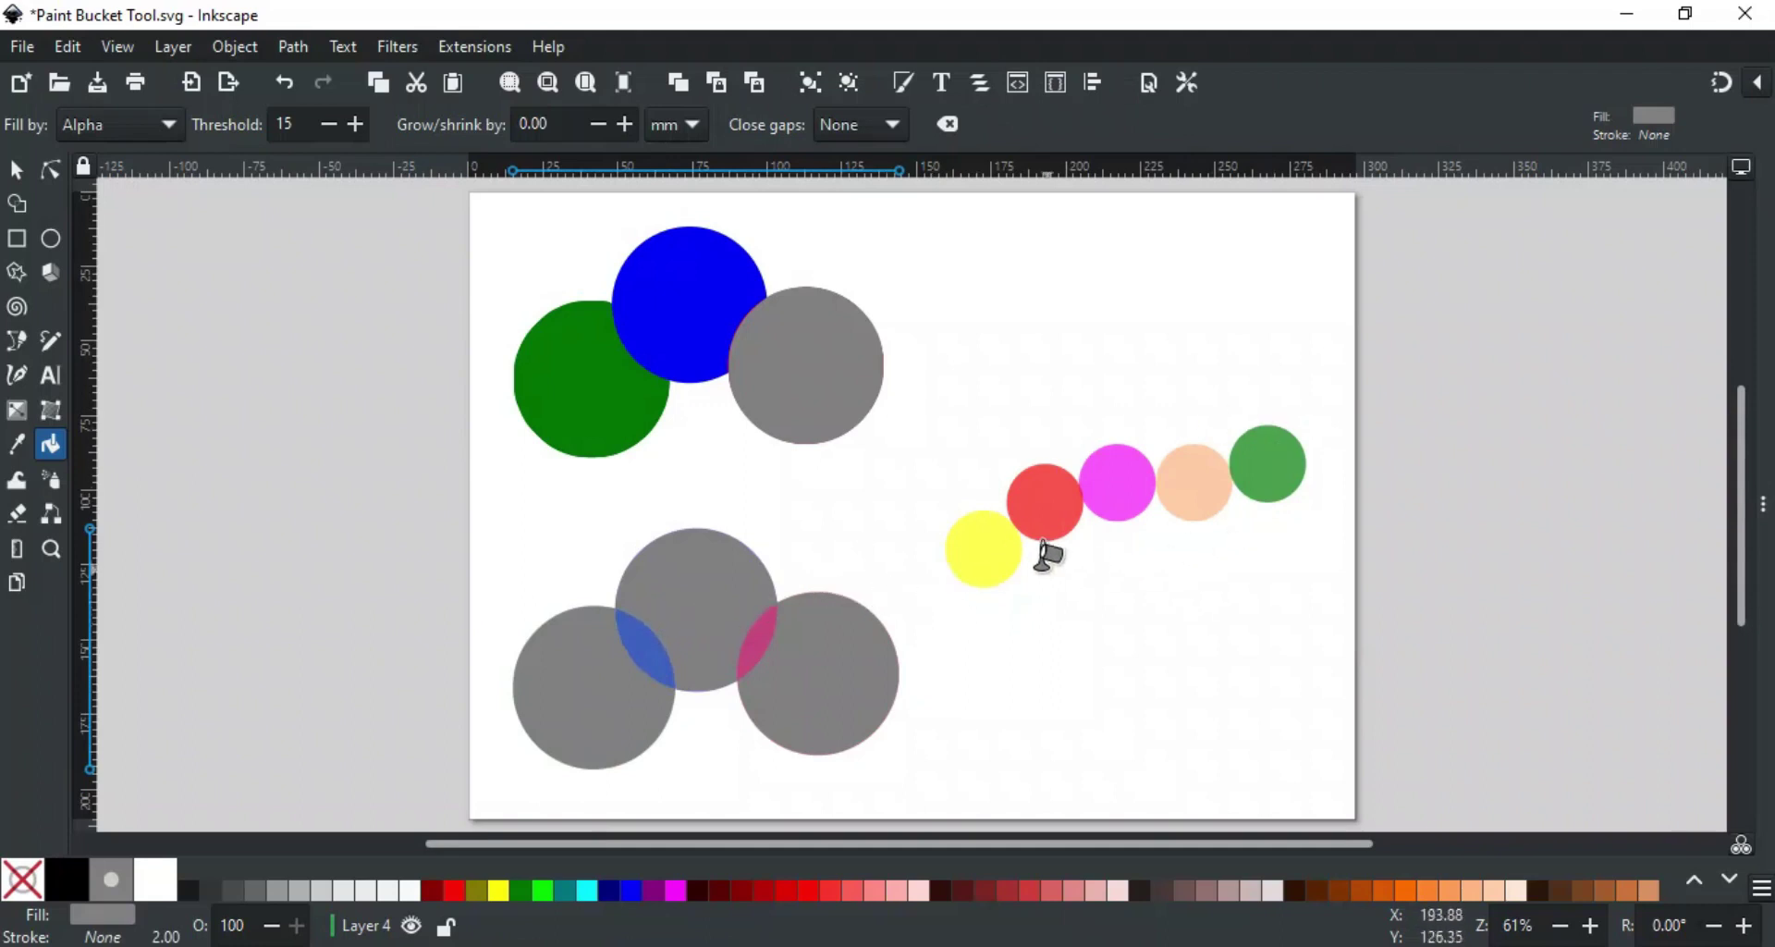
pyautogui.click(987, 538)
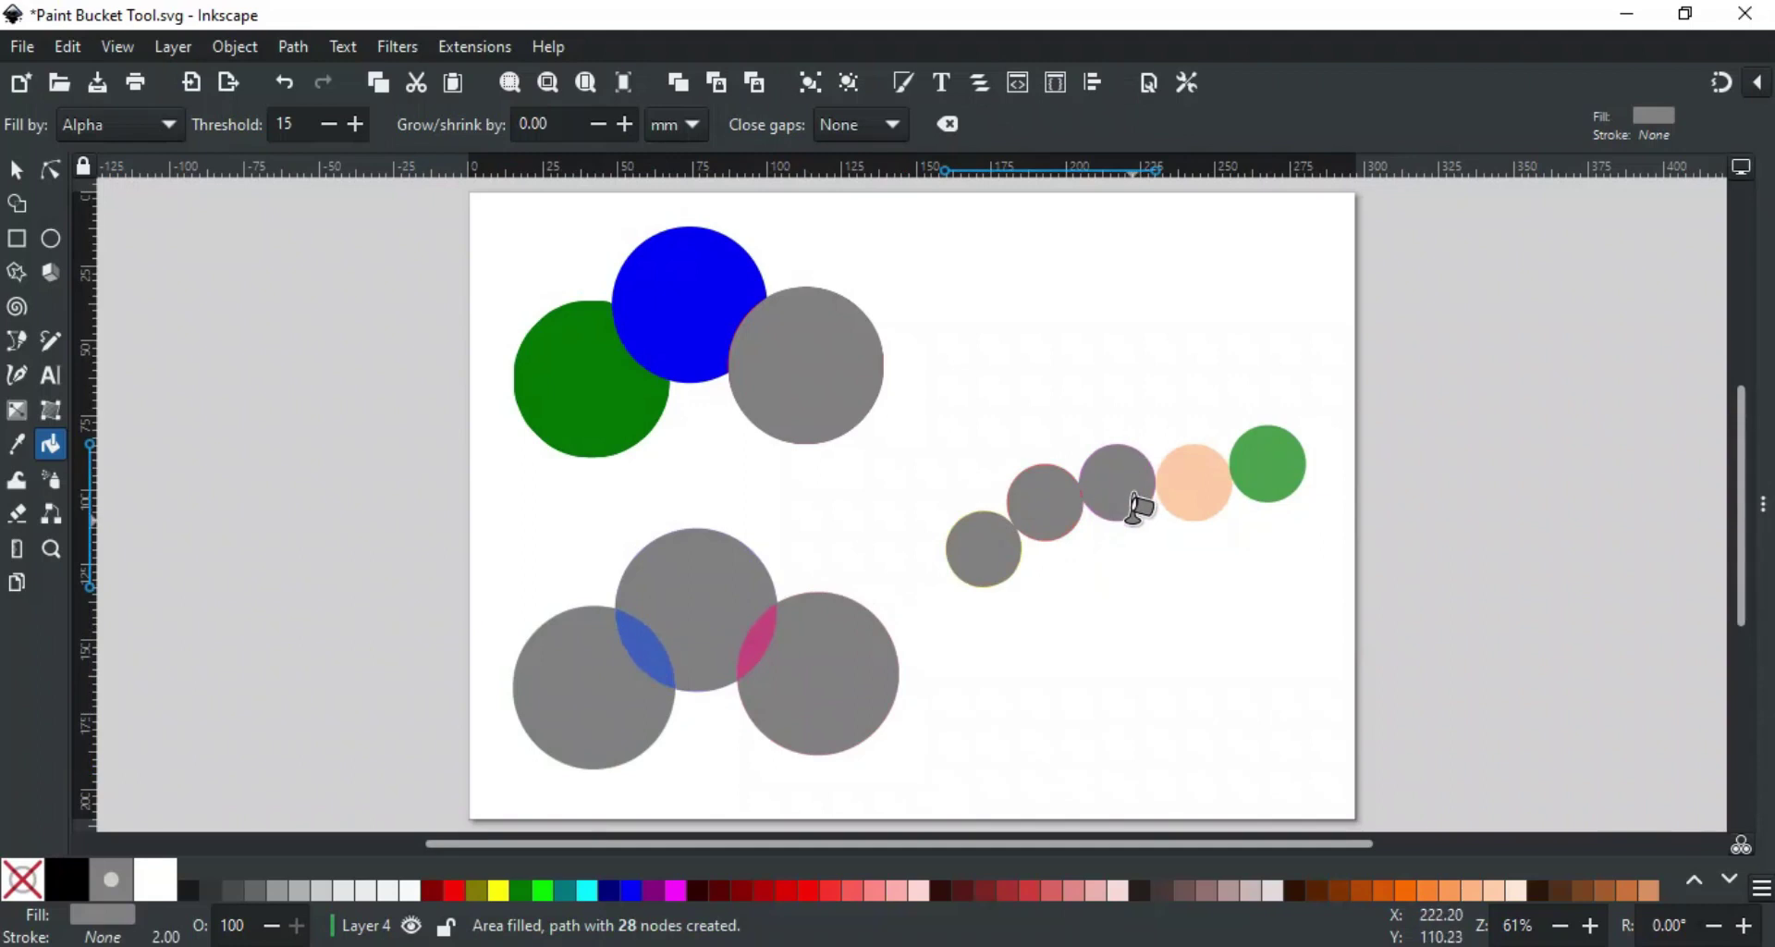
pyautogui.click(1204, 470)
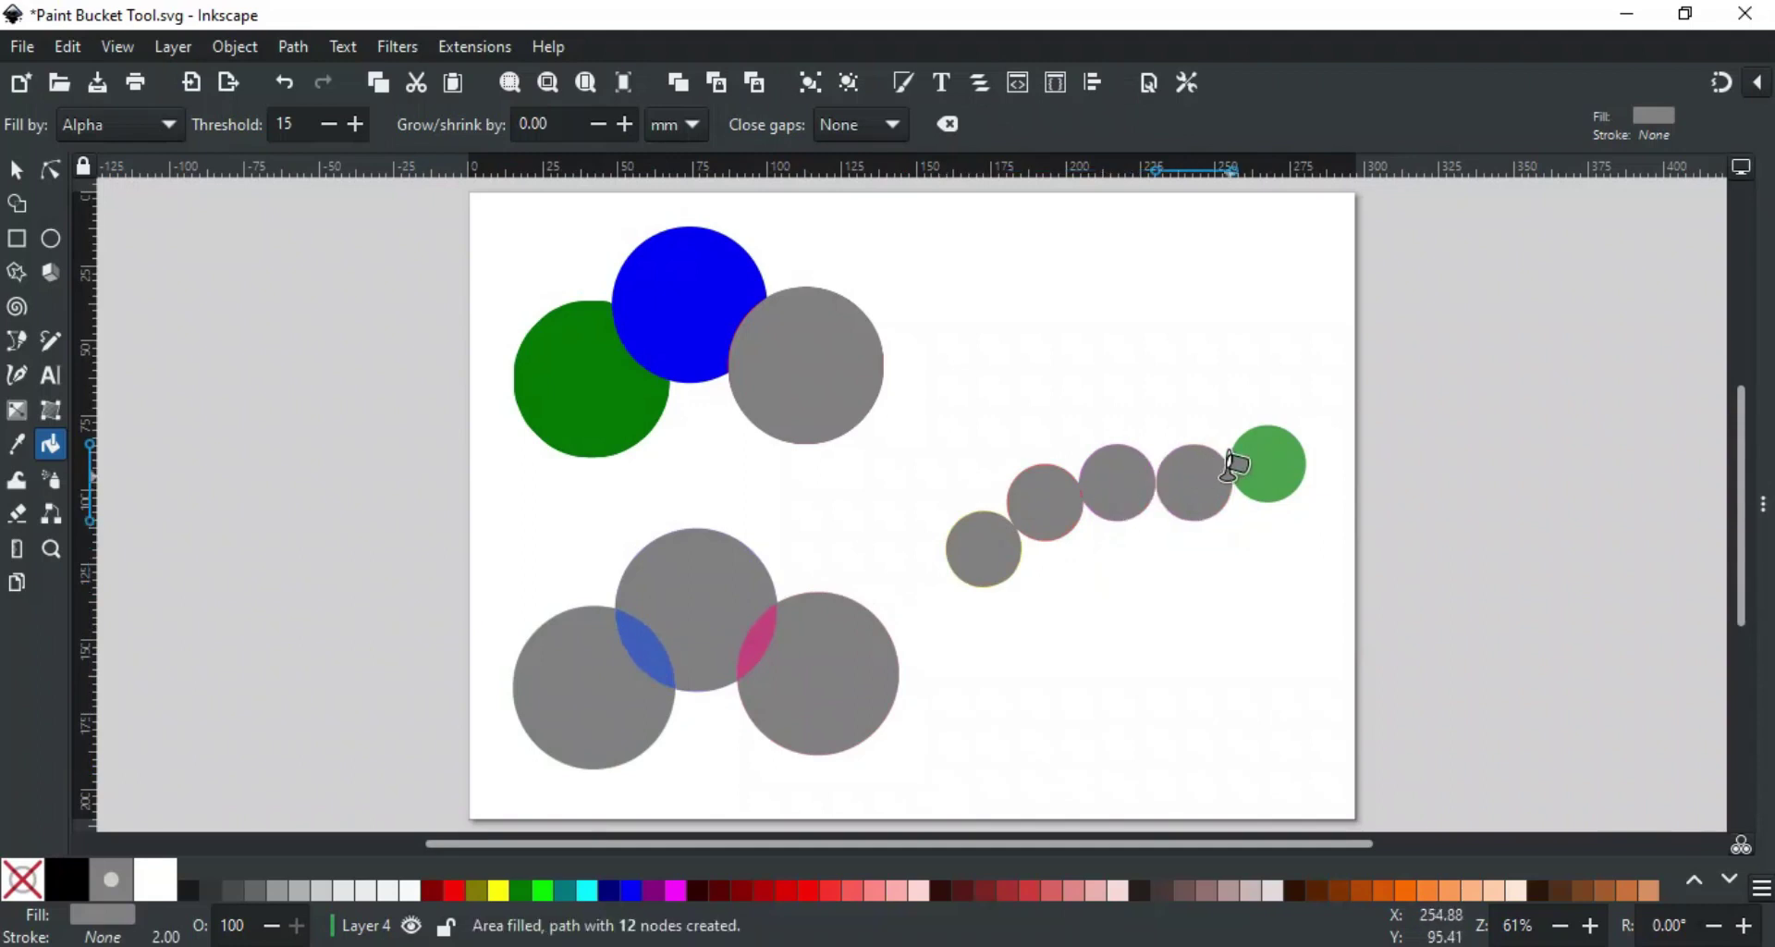
pyautogui.click(1264, 455)
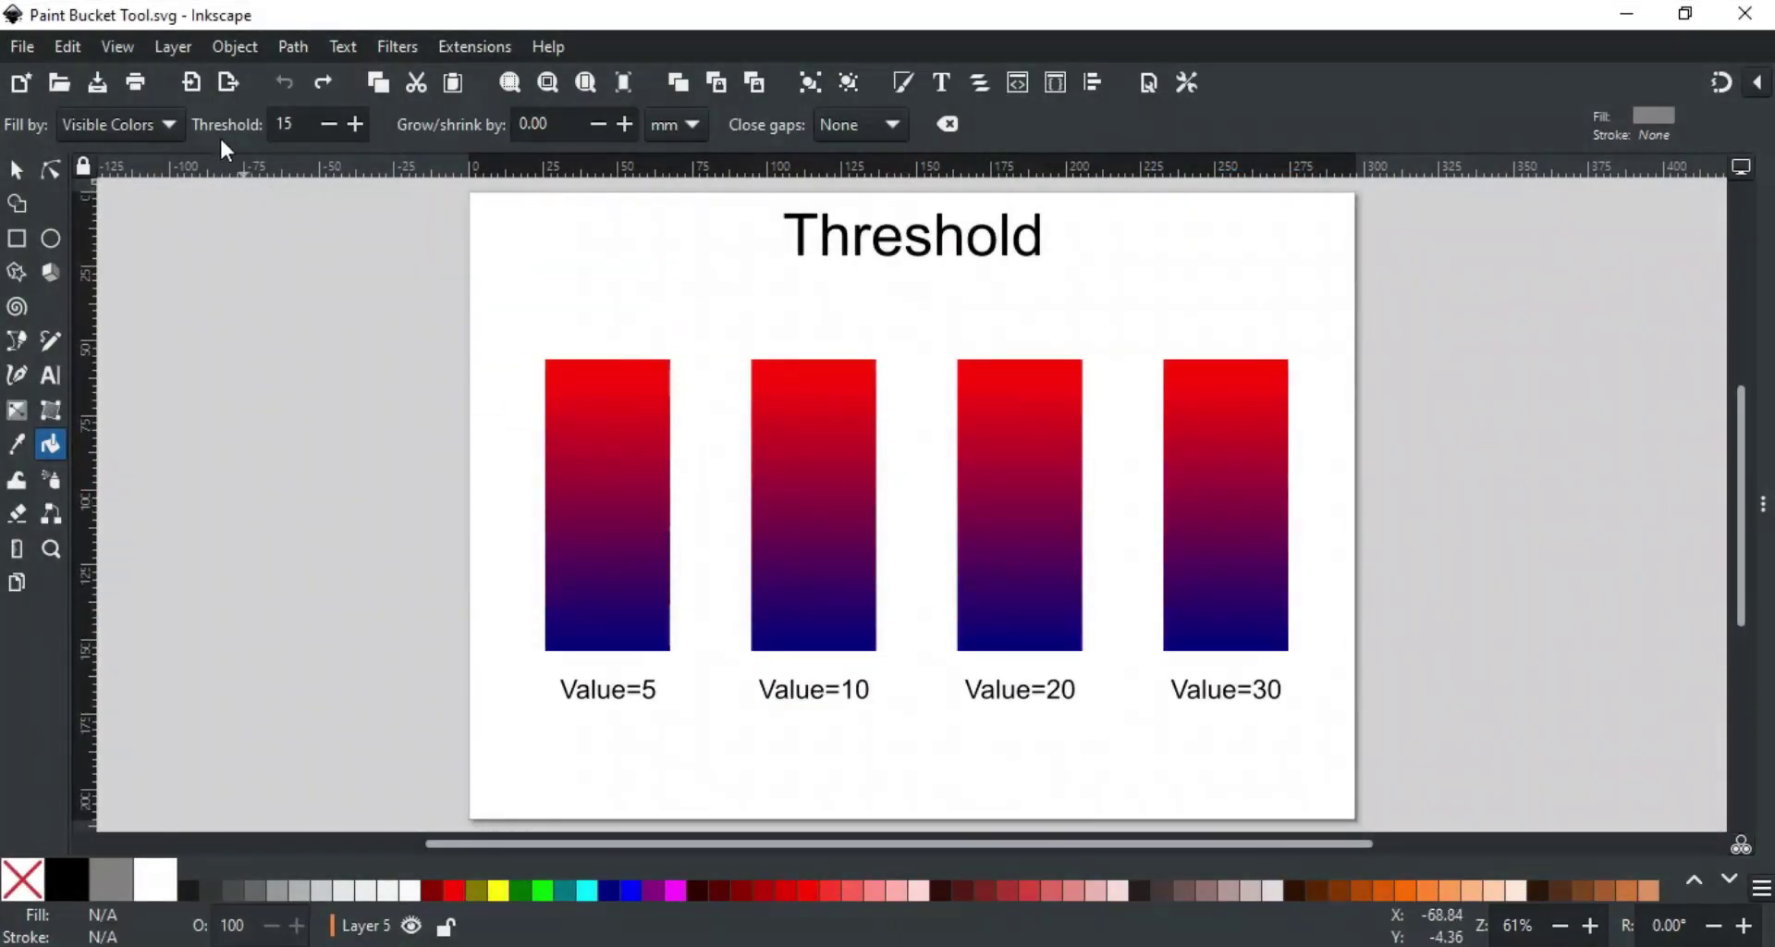
pyautogui.moveTo(234, 142)
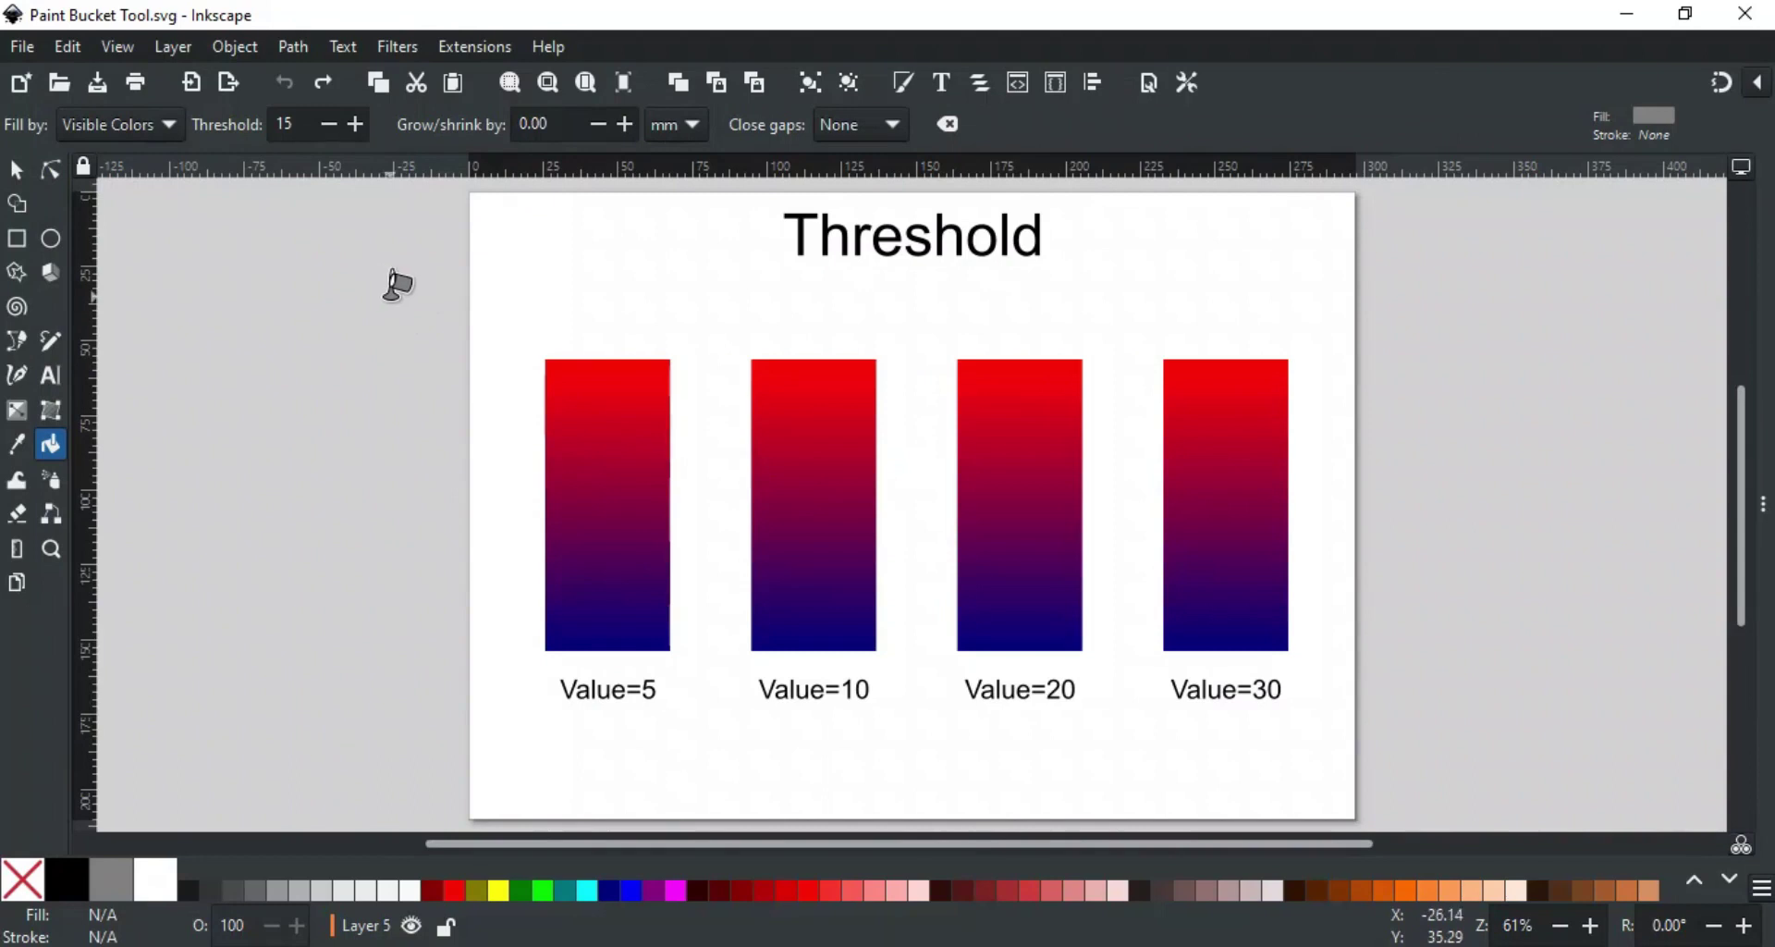
# Fill a band in each gradient rectangle at thresholds 5, 10, 20 and 30
pyautogui.doubleClick(282, 123)
pyautogui.write('5')
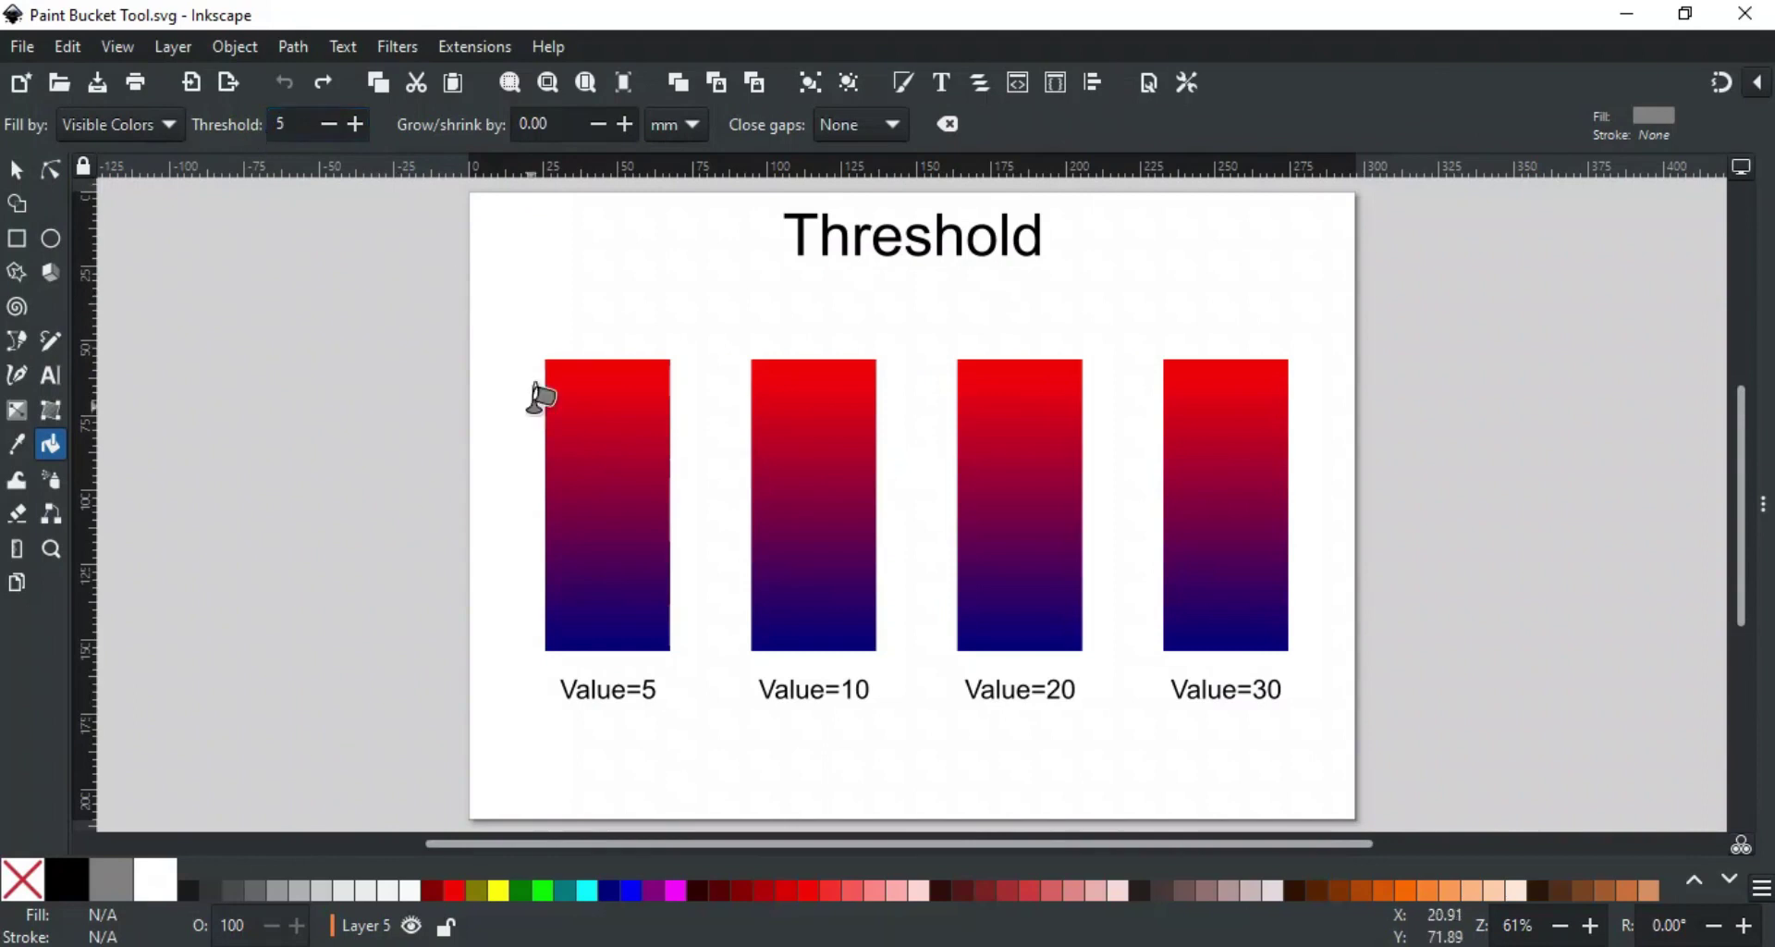
pyautogui.click(582, 507)
pyautogui.doubleClick(282, 124)
pyautogui.write('10')
pyautogui.click(813, 496)
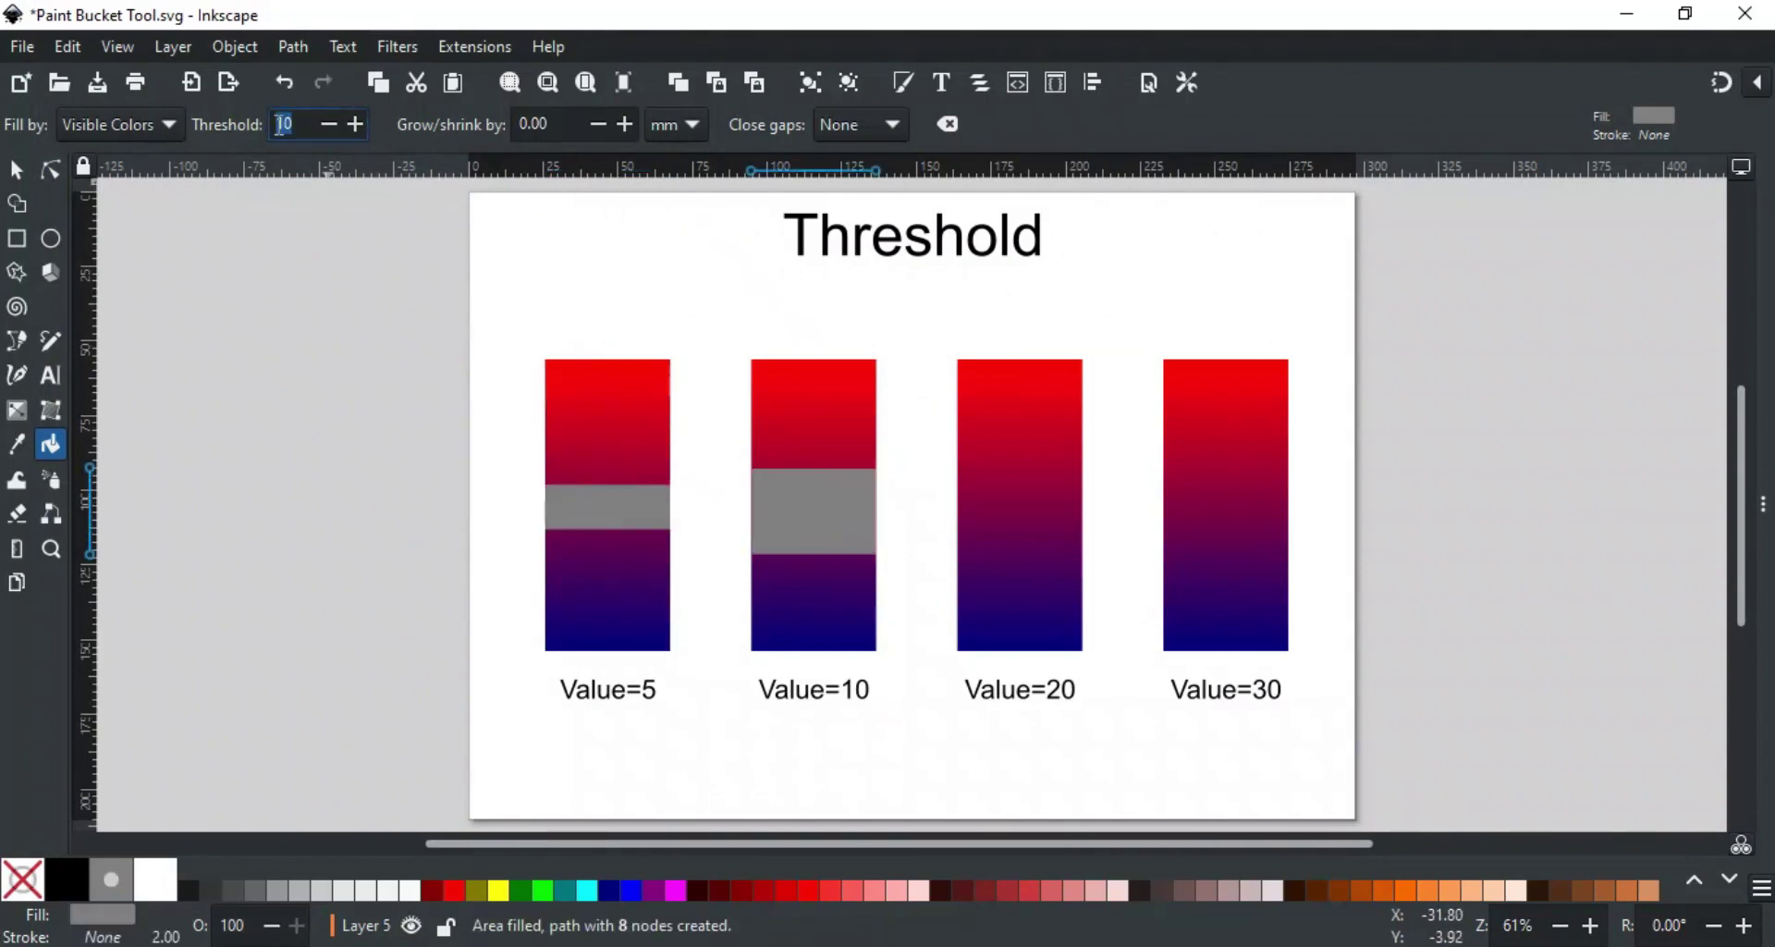
pyautogui.click(1008, 499)
pyautogui.doubleClick(278, 124)
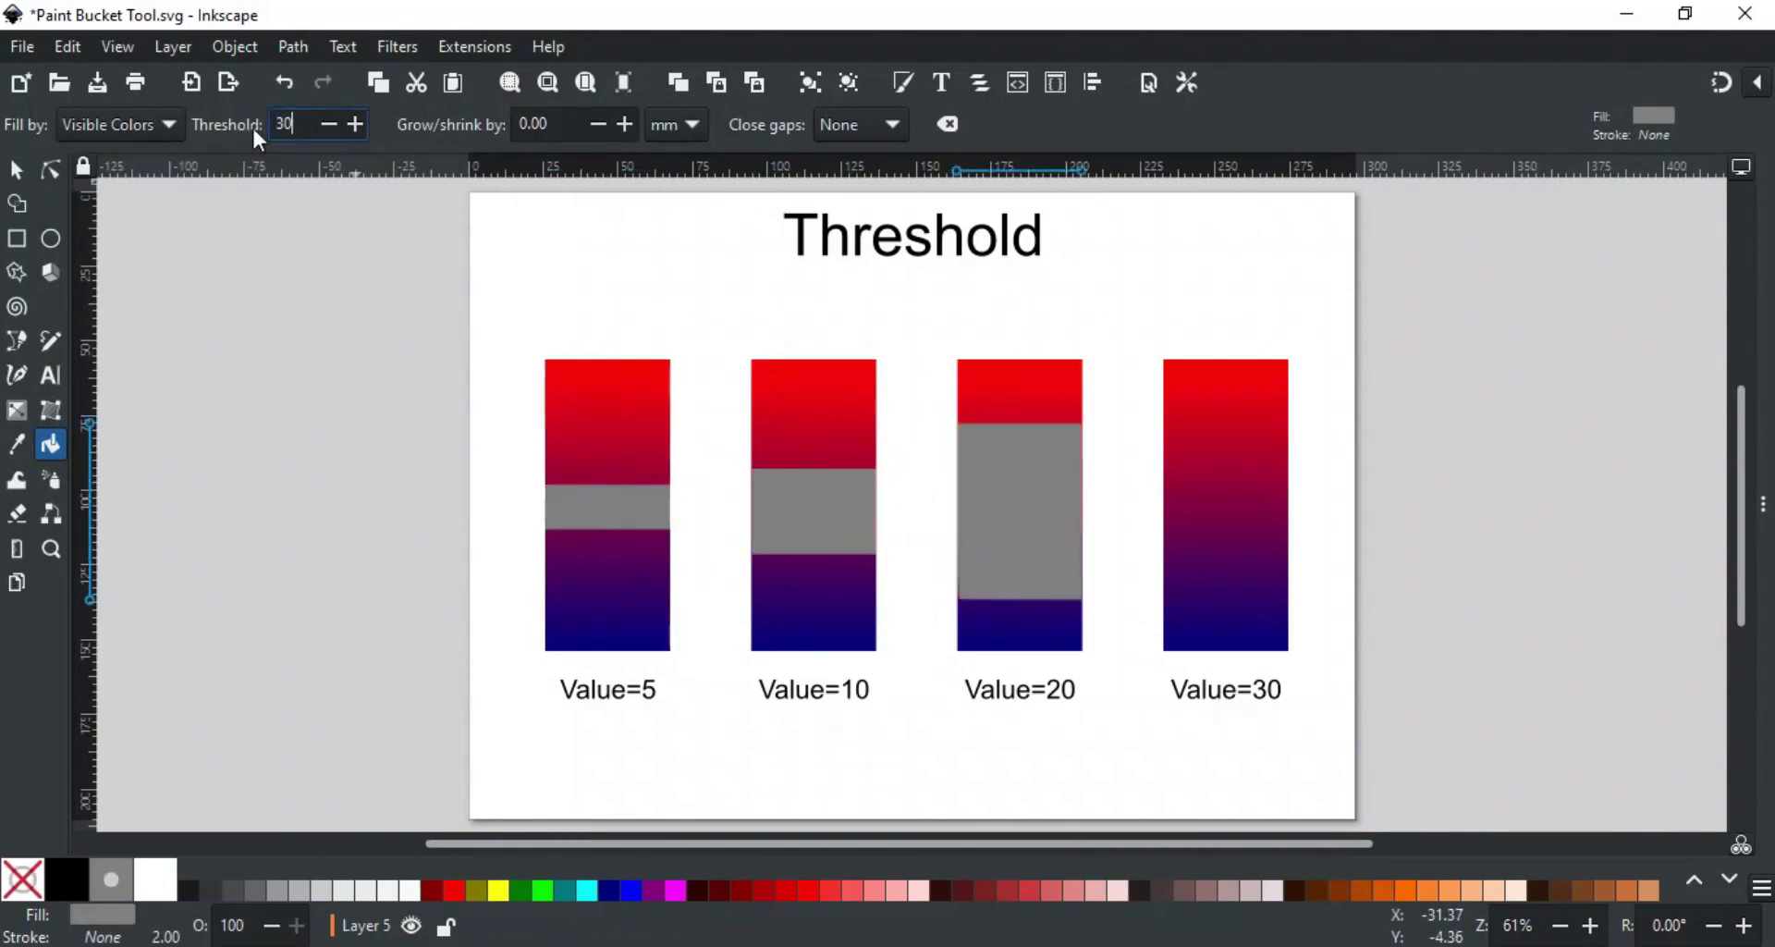
pyautogui.write('30')
pyautogui.click(1244, 490)
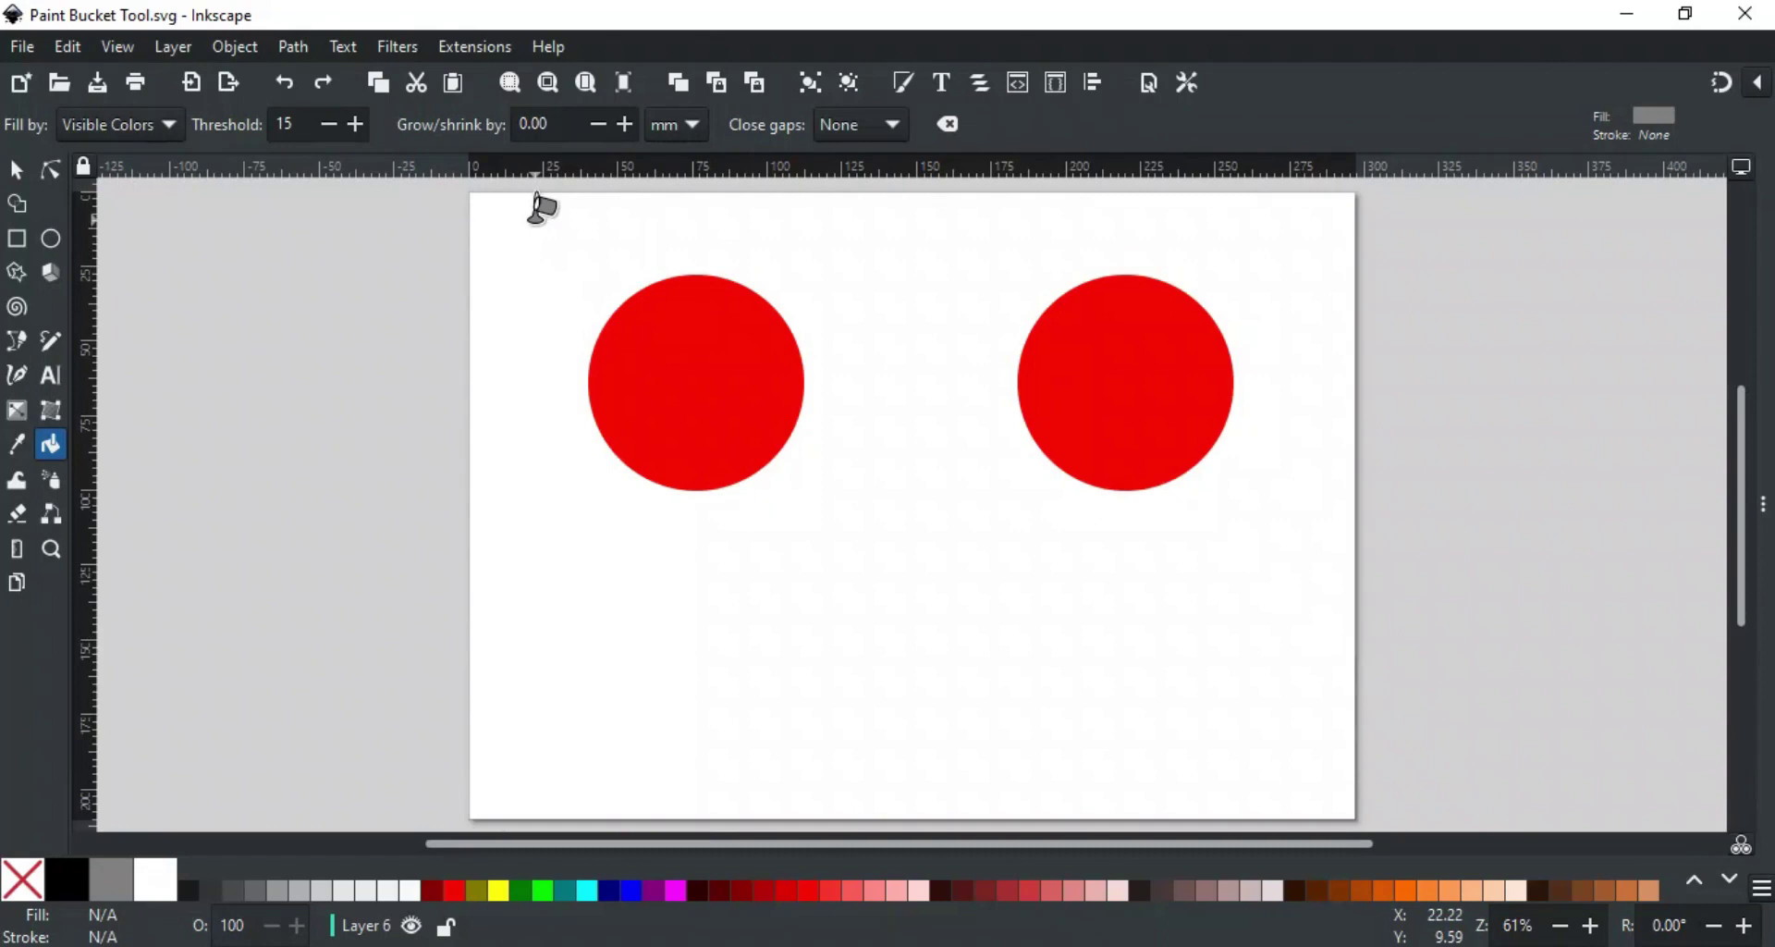
# Set grow/shrink to 10, fill the left red circle, and send the grey fill below it
pyautogui.tripleClick(573, 130)
pyautogui.write('10')
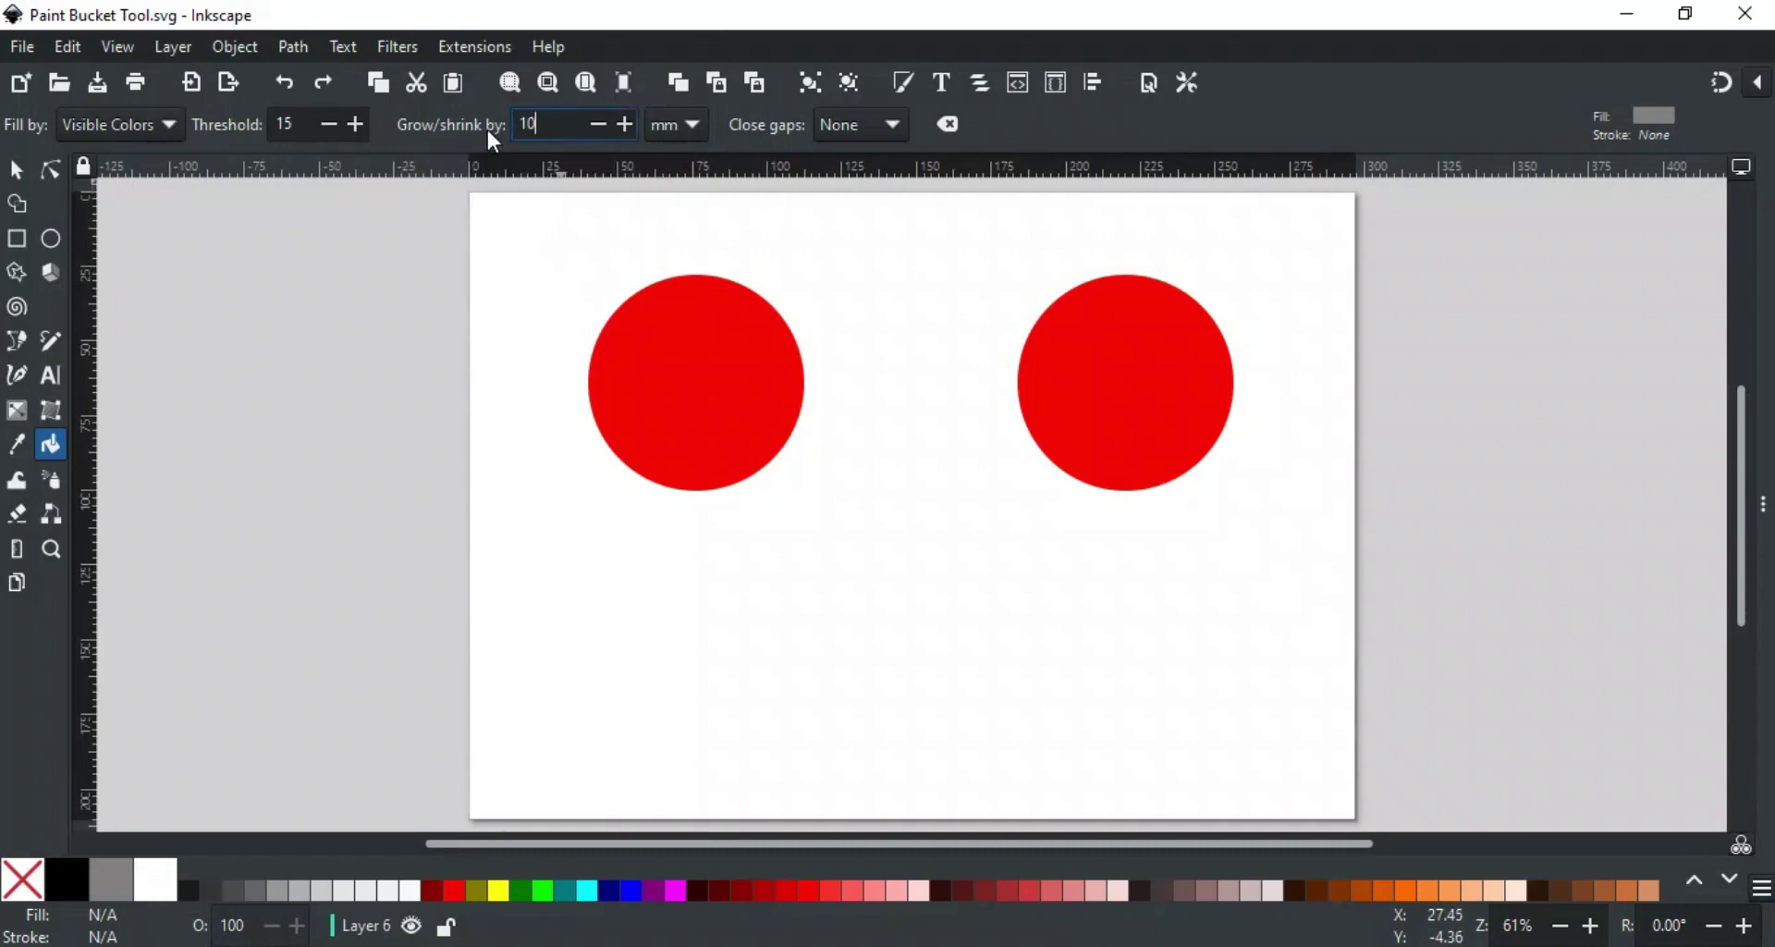
pyautogui.press('Return')
pyautogui.click(706, 339)
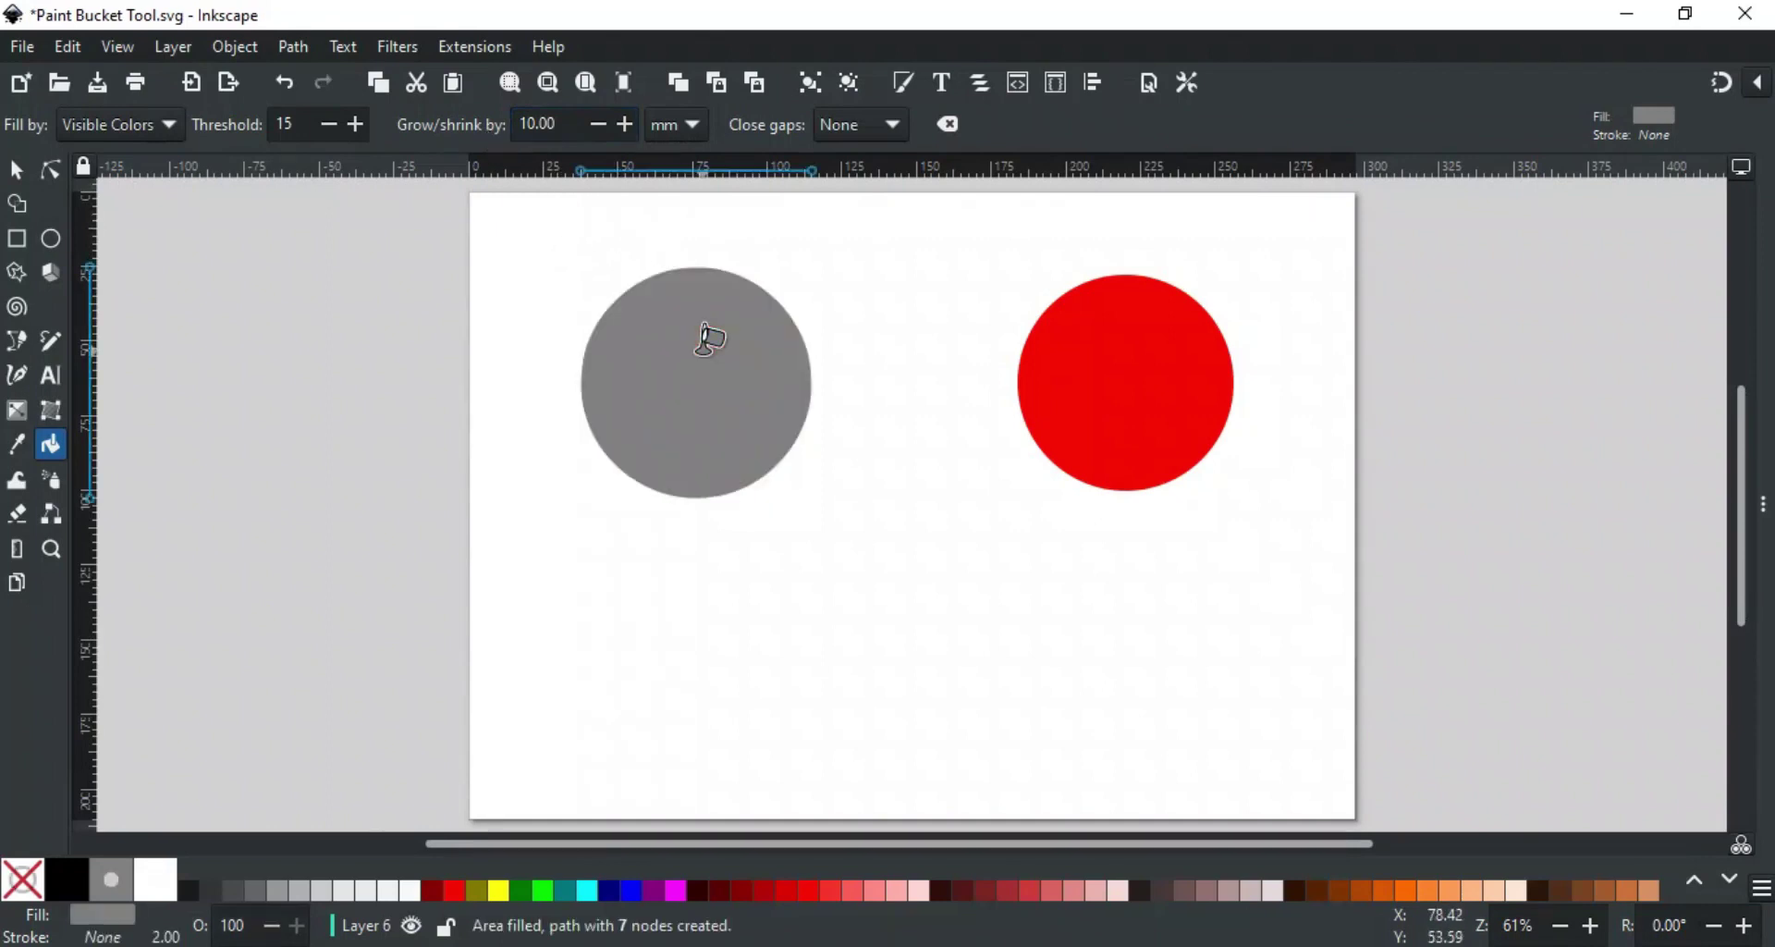
pyautogui.press('s')
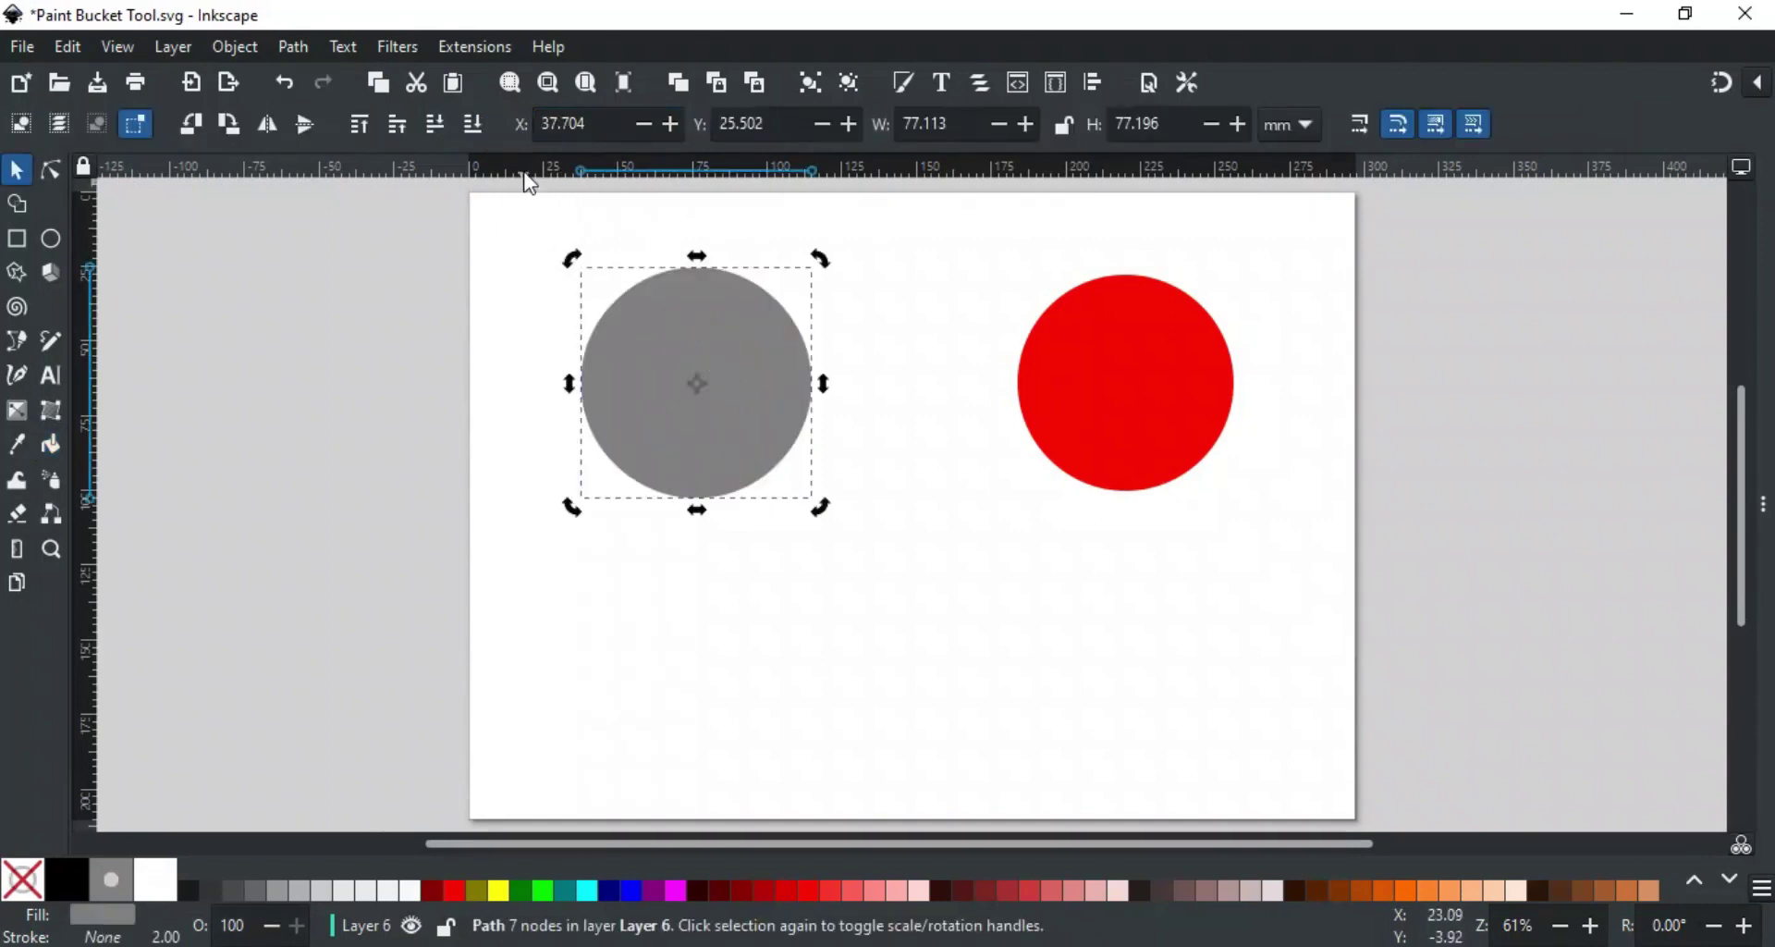
pyautogui.click(472, 124)
pyautogui.click(902, 412)
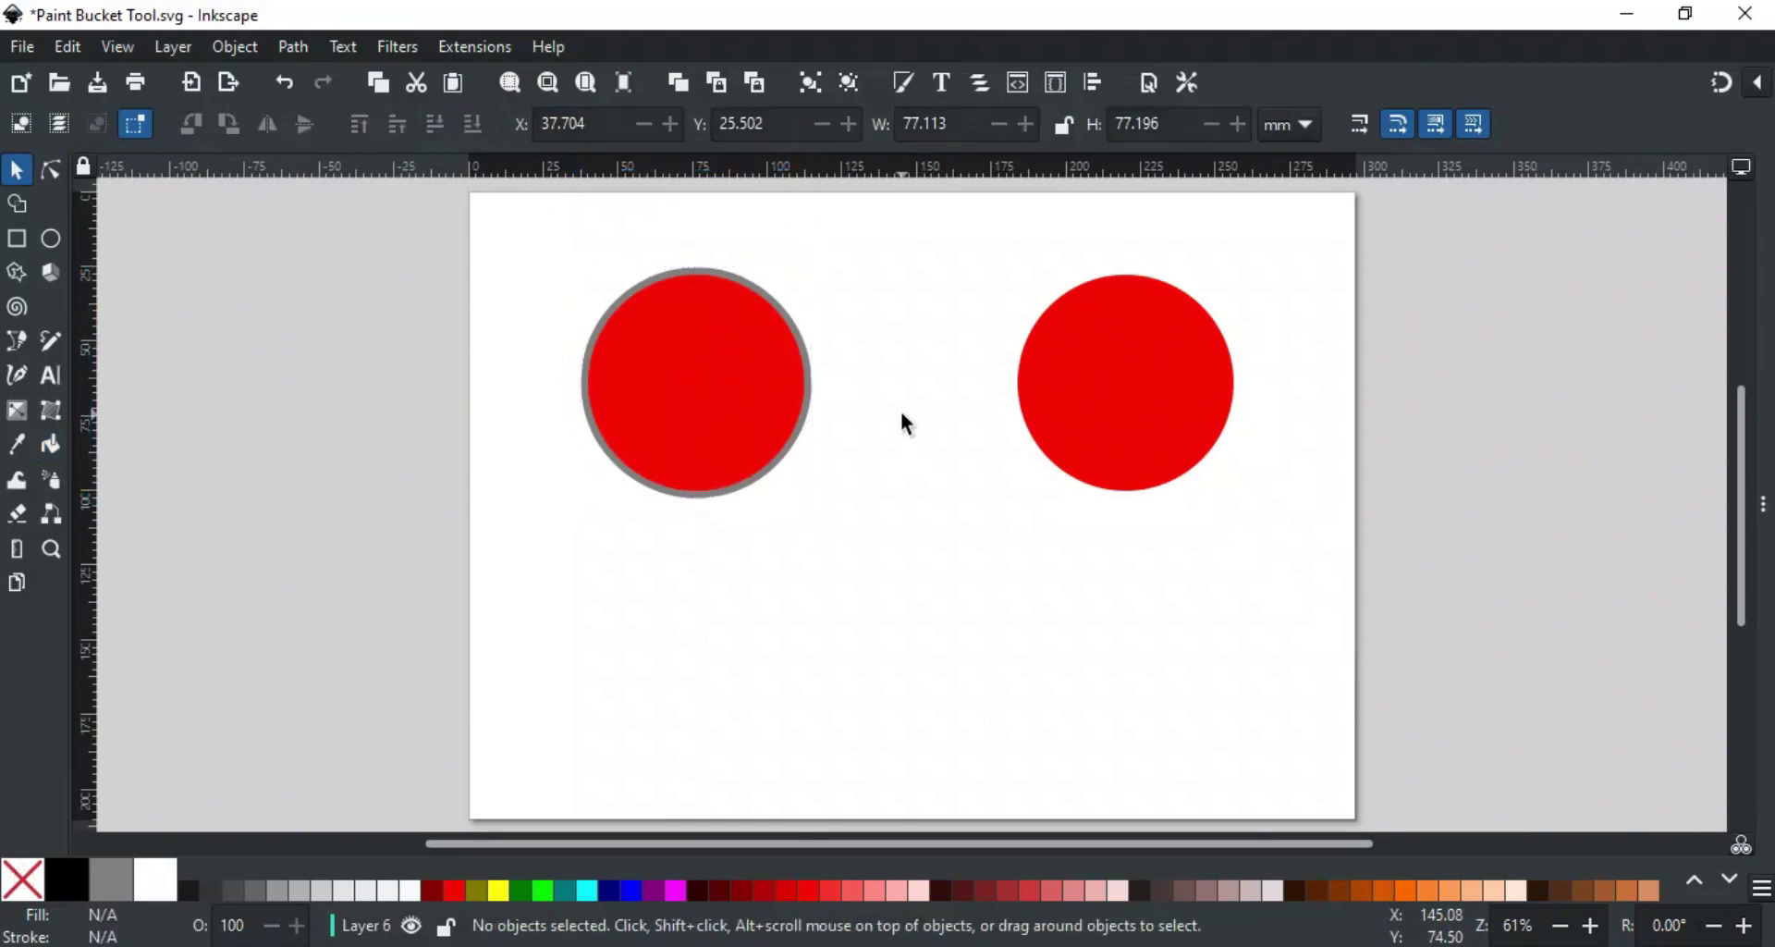
# Set grow/shrink to -10.00 mm and fill the right red circle with the shrunken area
pyautogui.press('u')
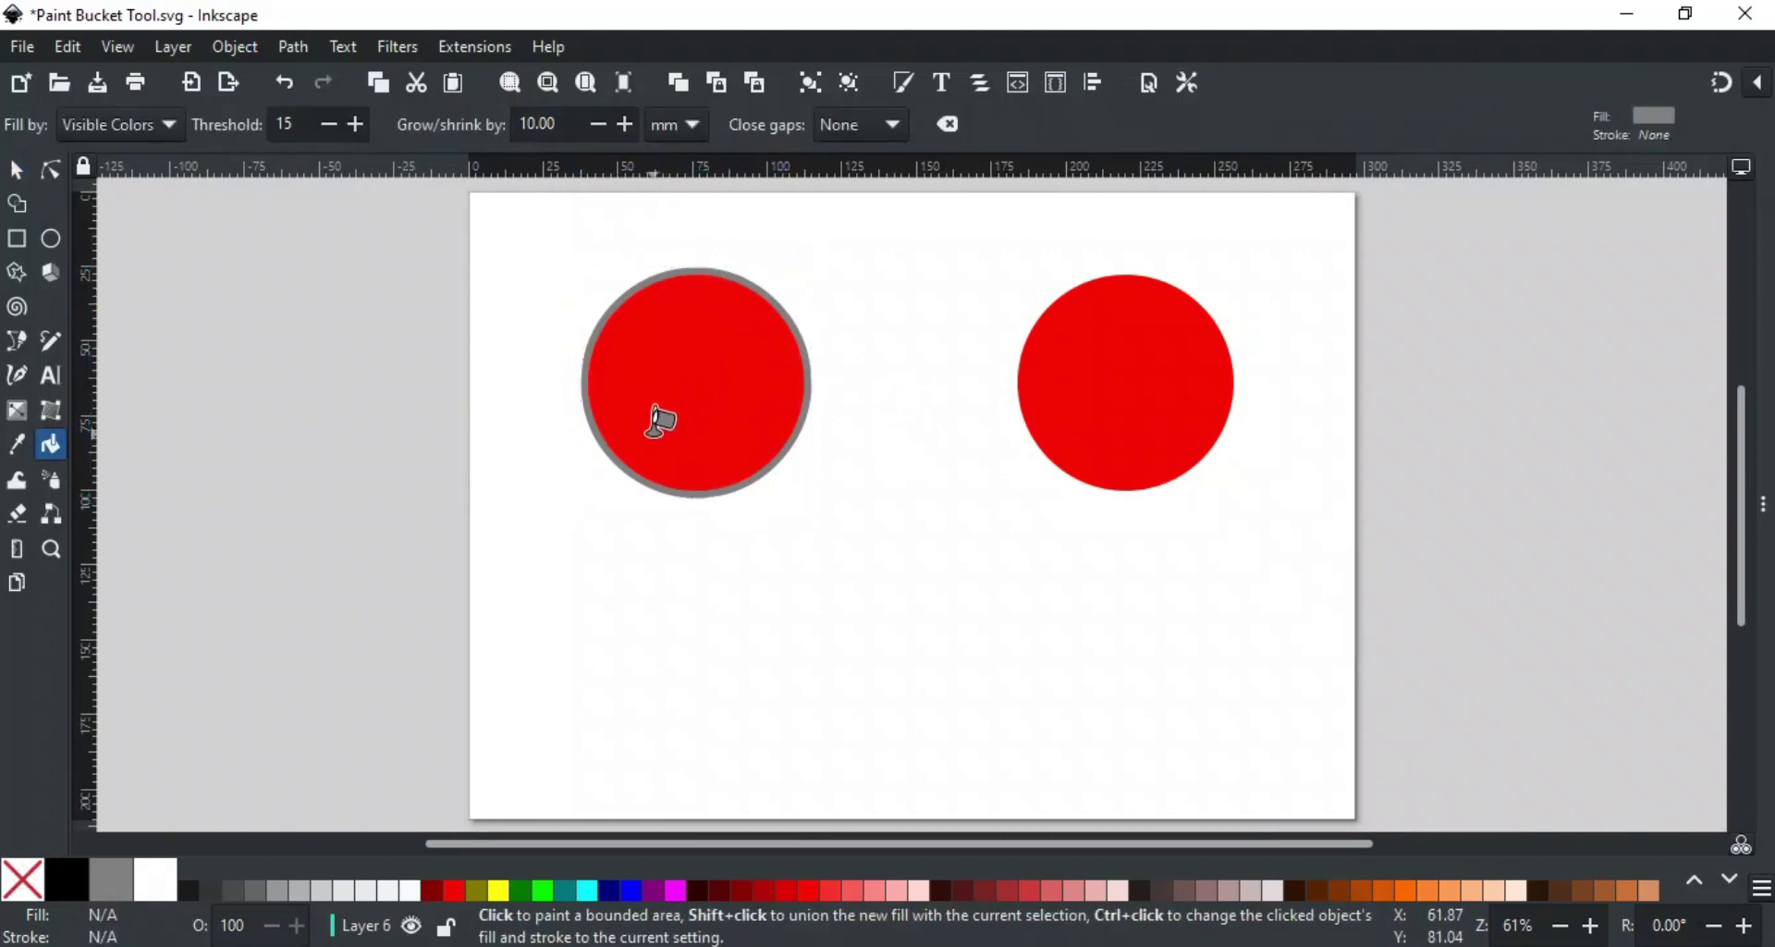
pyautogui.click(522, 124)
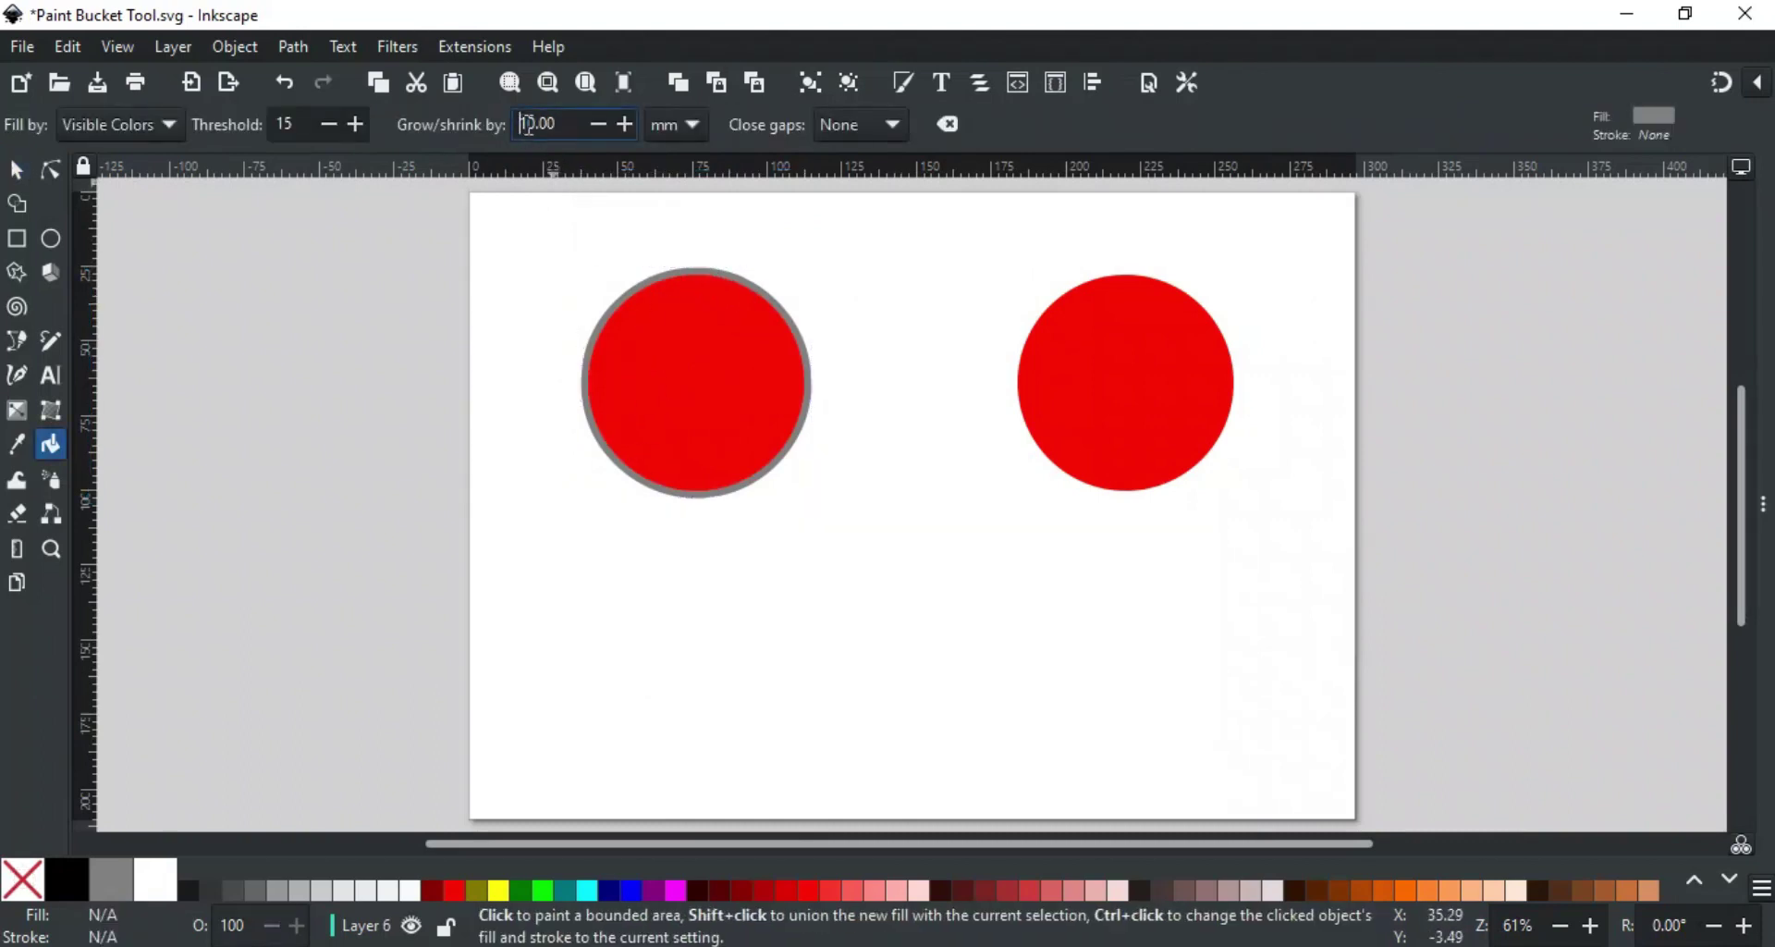
pyautogui.write('-')
pyautogui.press('Return')
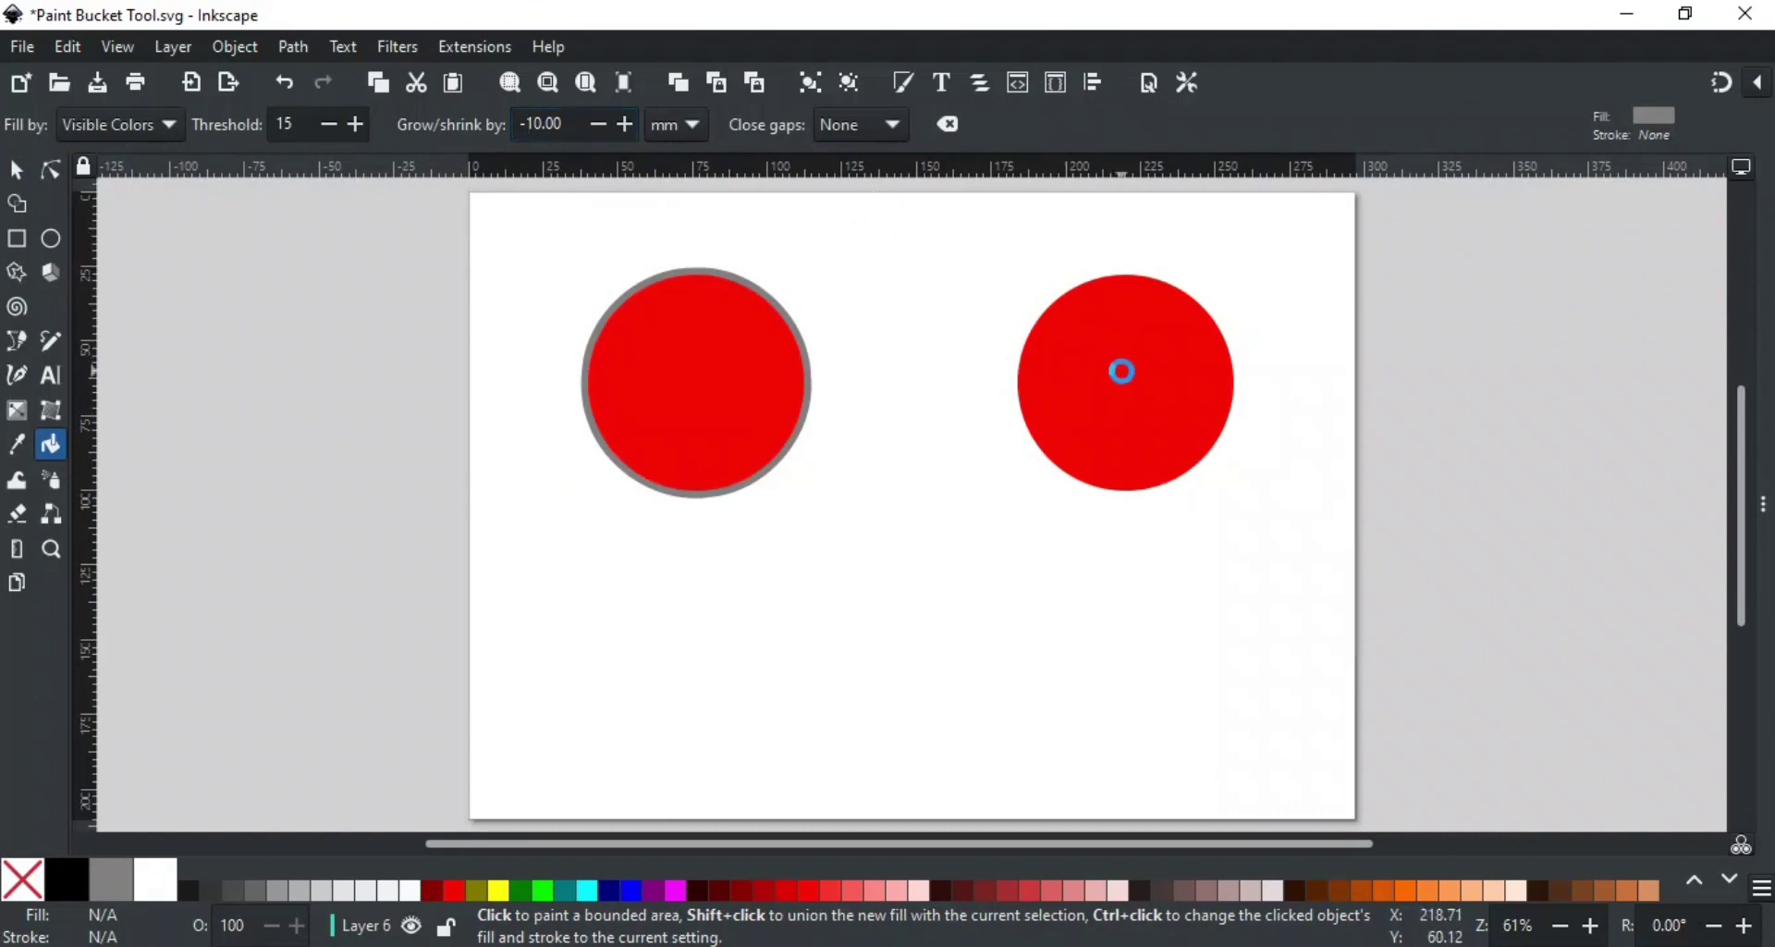
pyautogui.click(1119, 369)
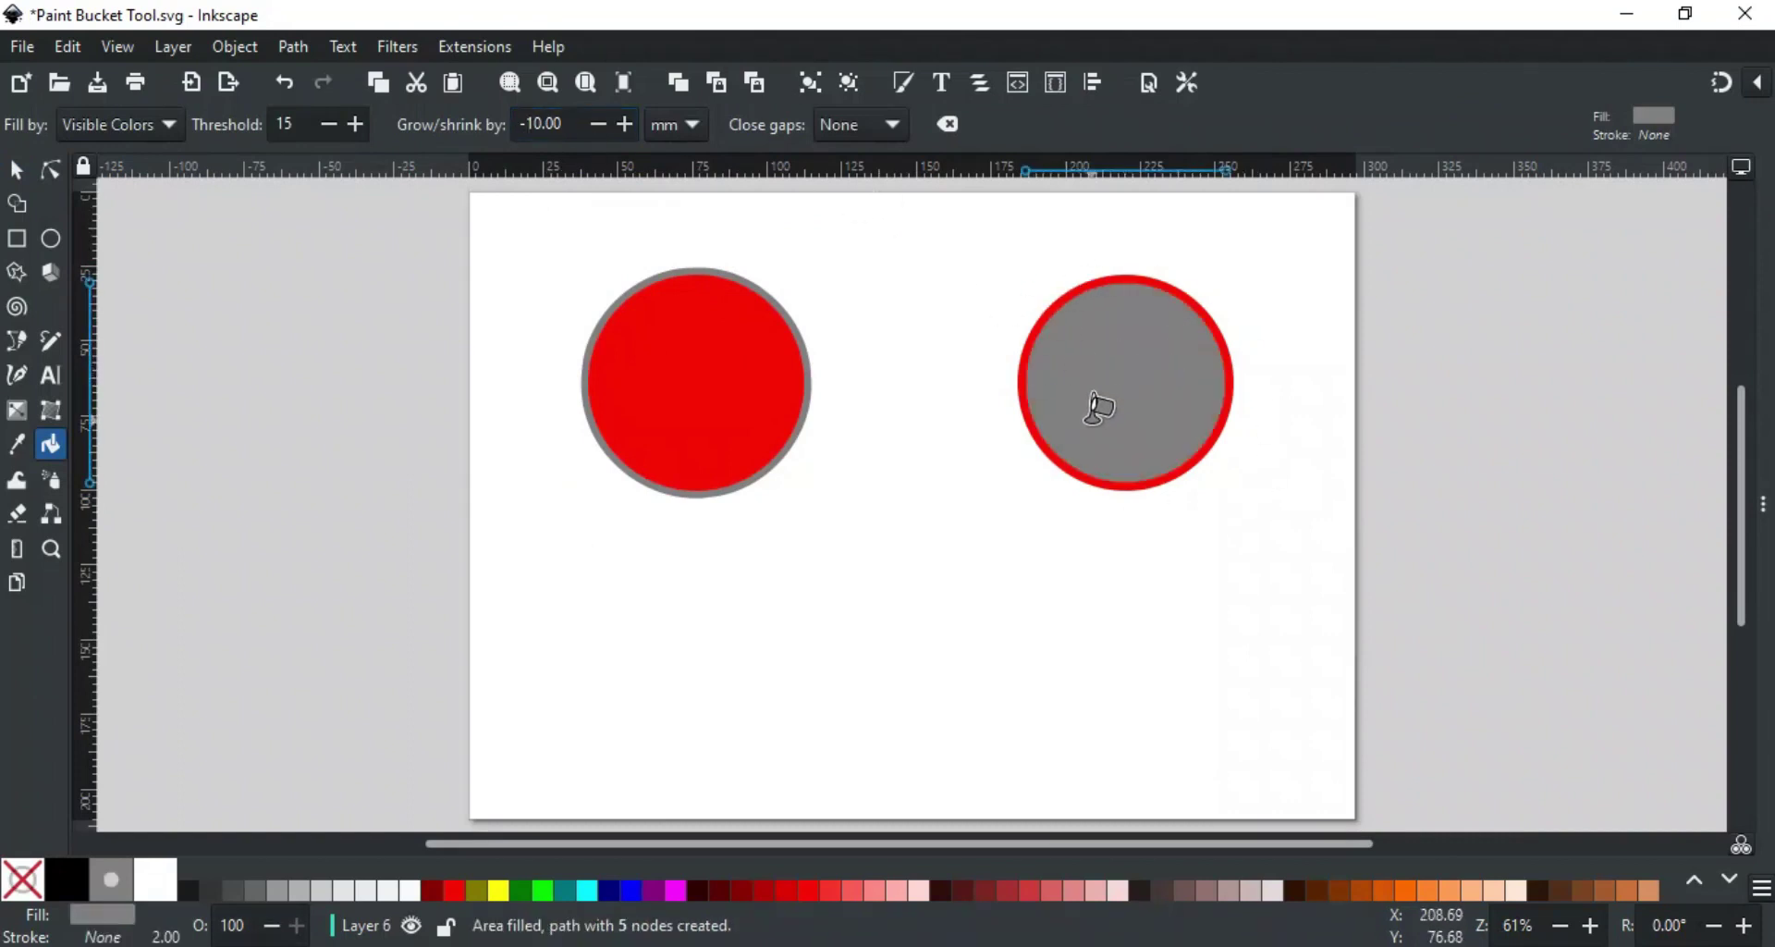
pyautogui.click(681, 125)
pyautogui.click(676, 11)
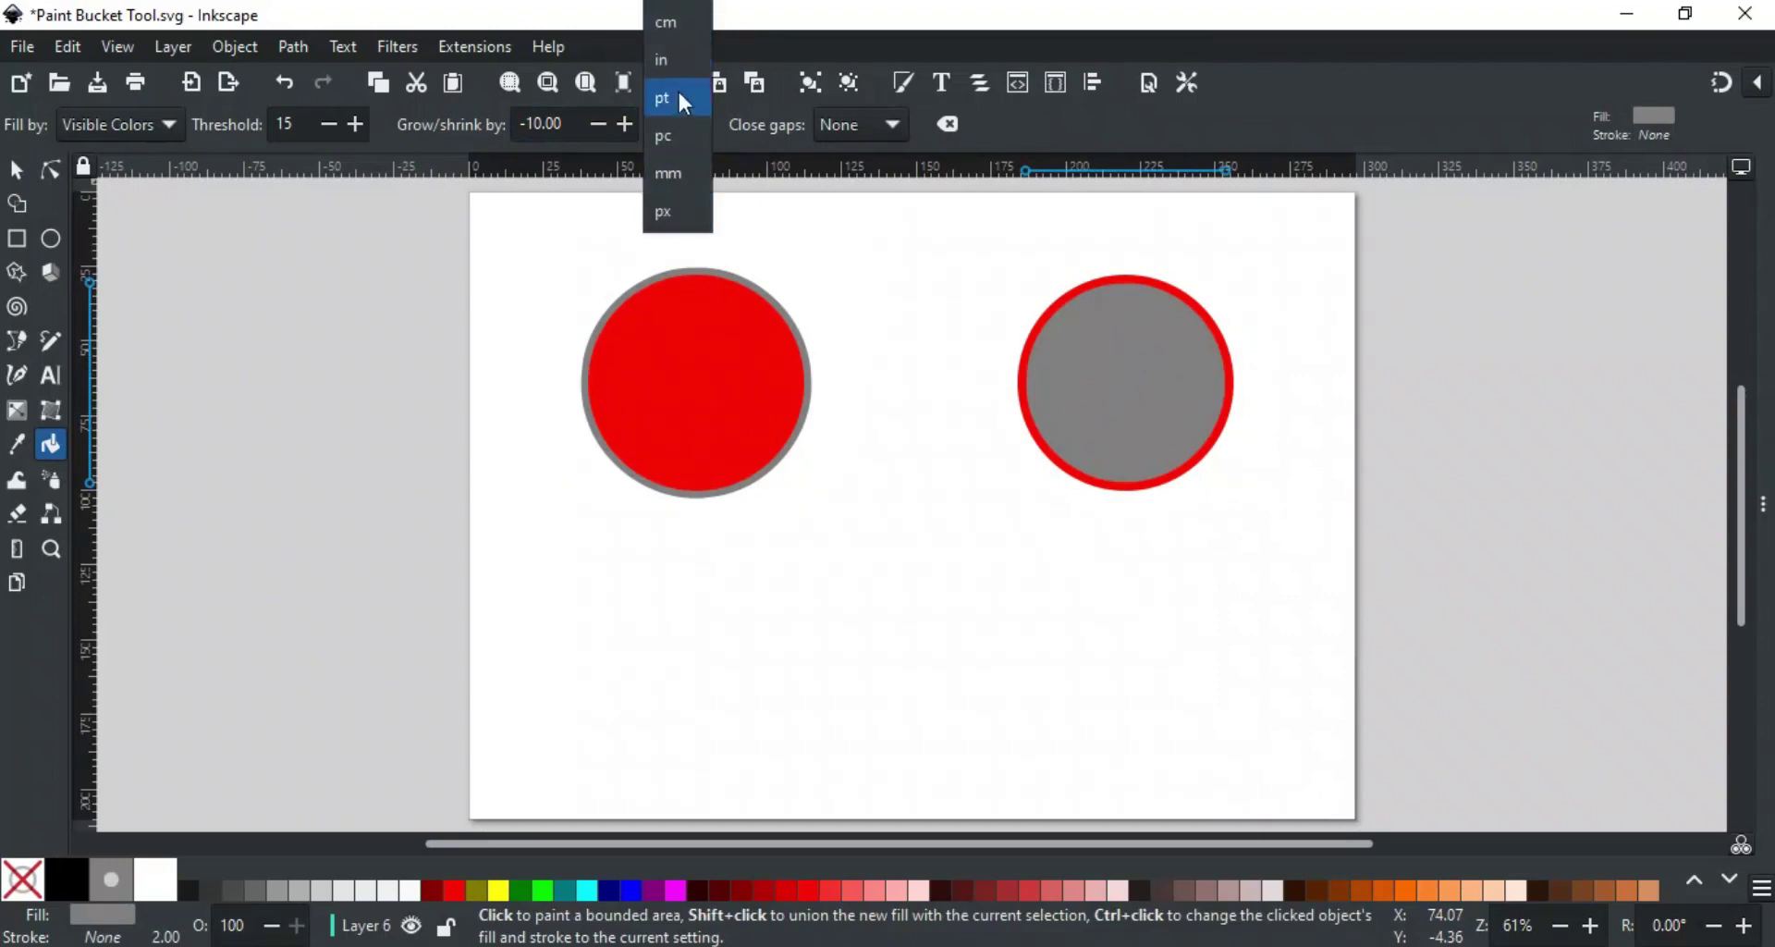
pyautogui.click(799, 238)
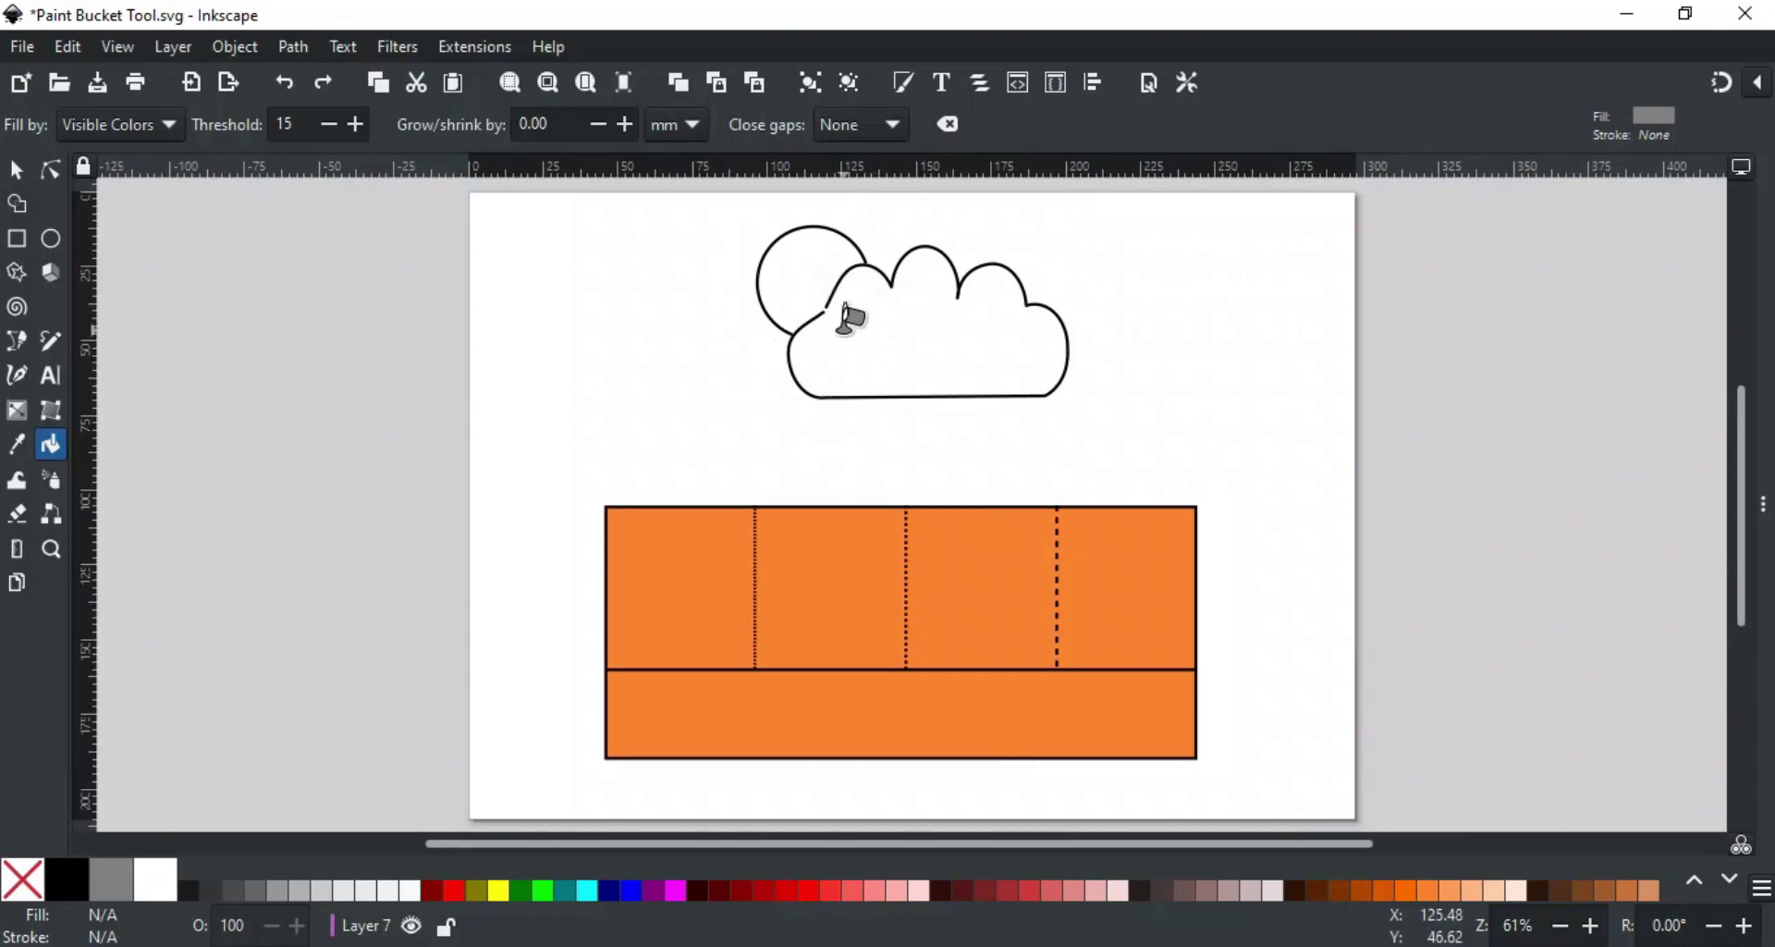
# Fill the cloud outline's interior grey, then undo that fill
pyautogui.click(965, 344)
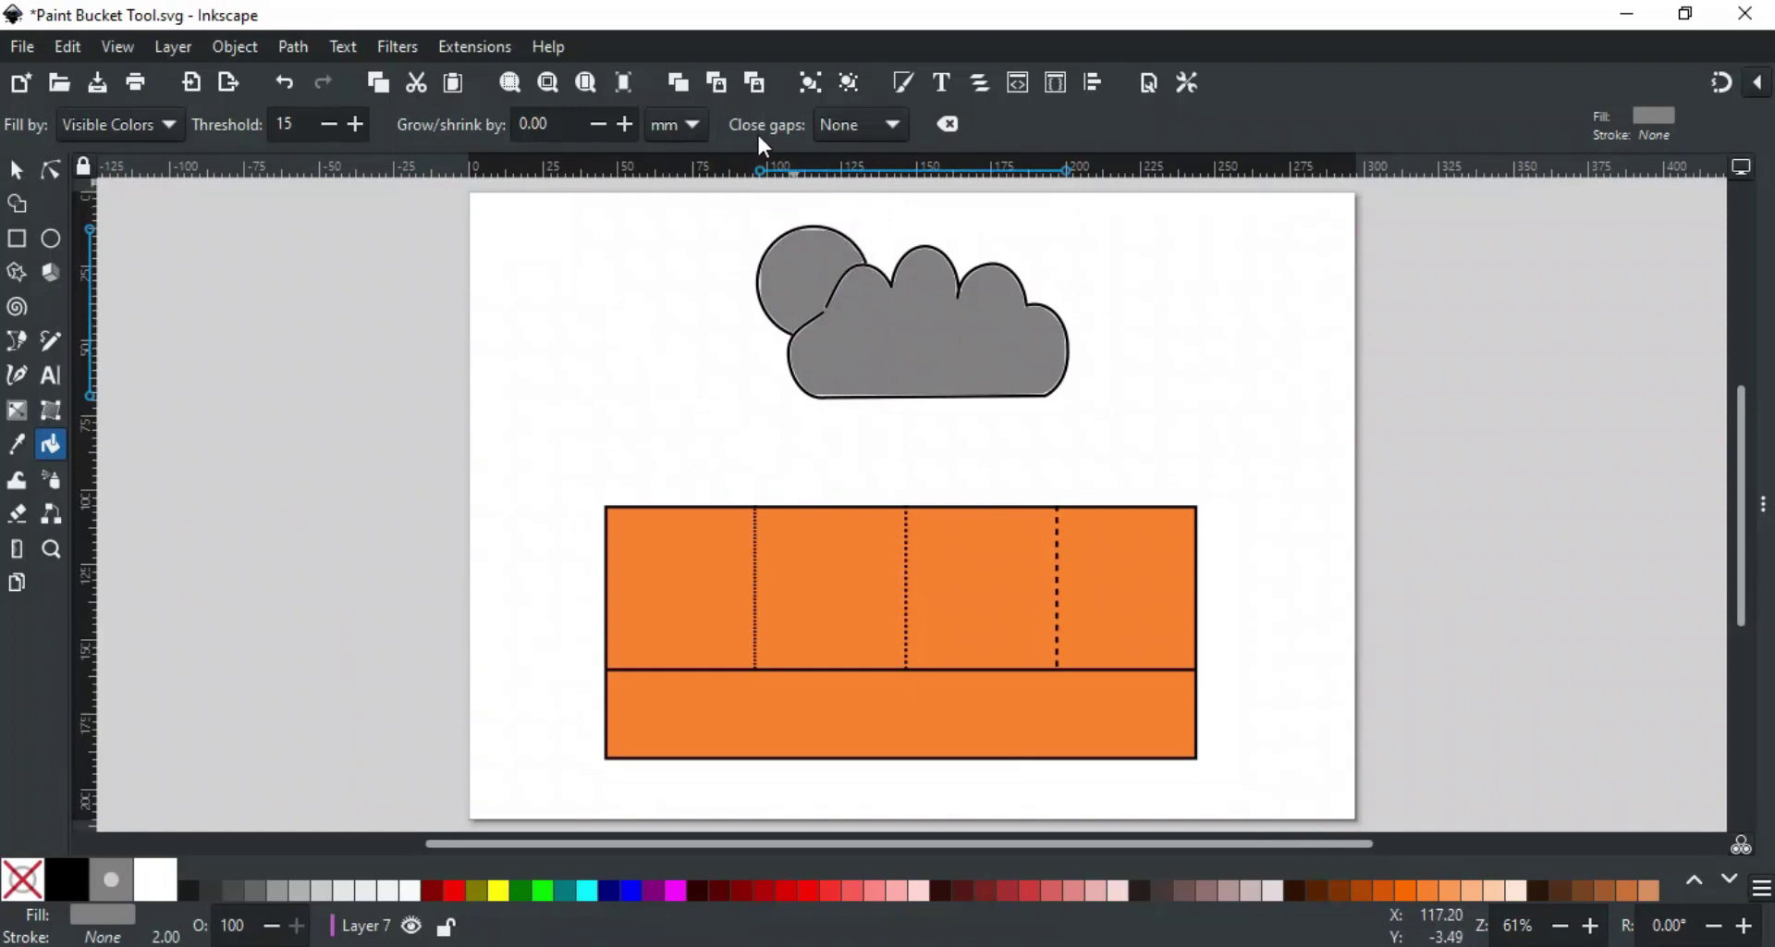
pyautogui.hotkey('ctrl', 'z')
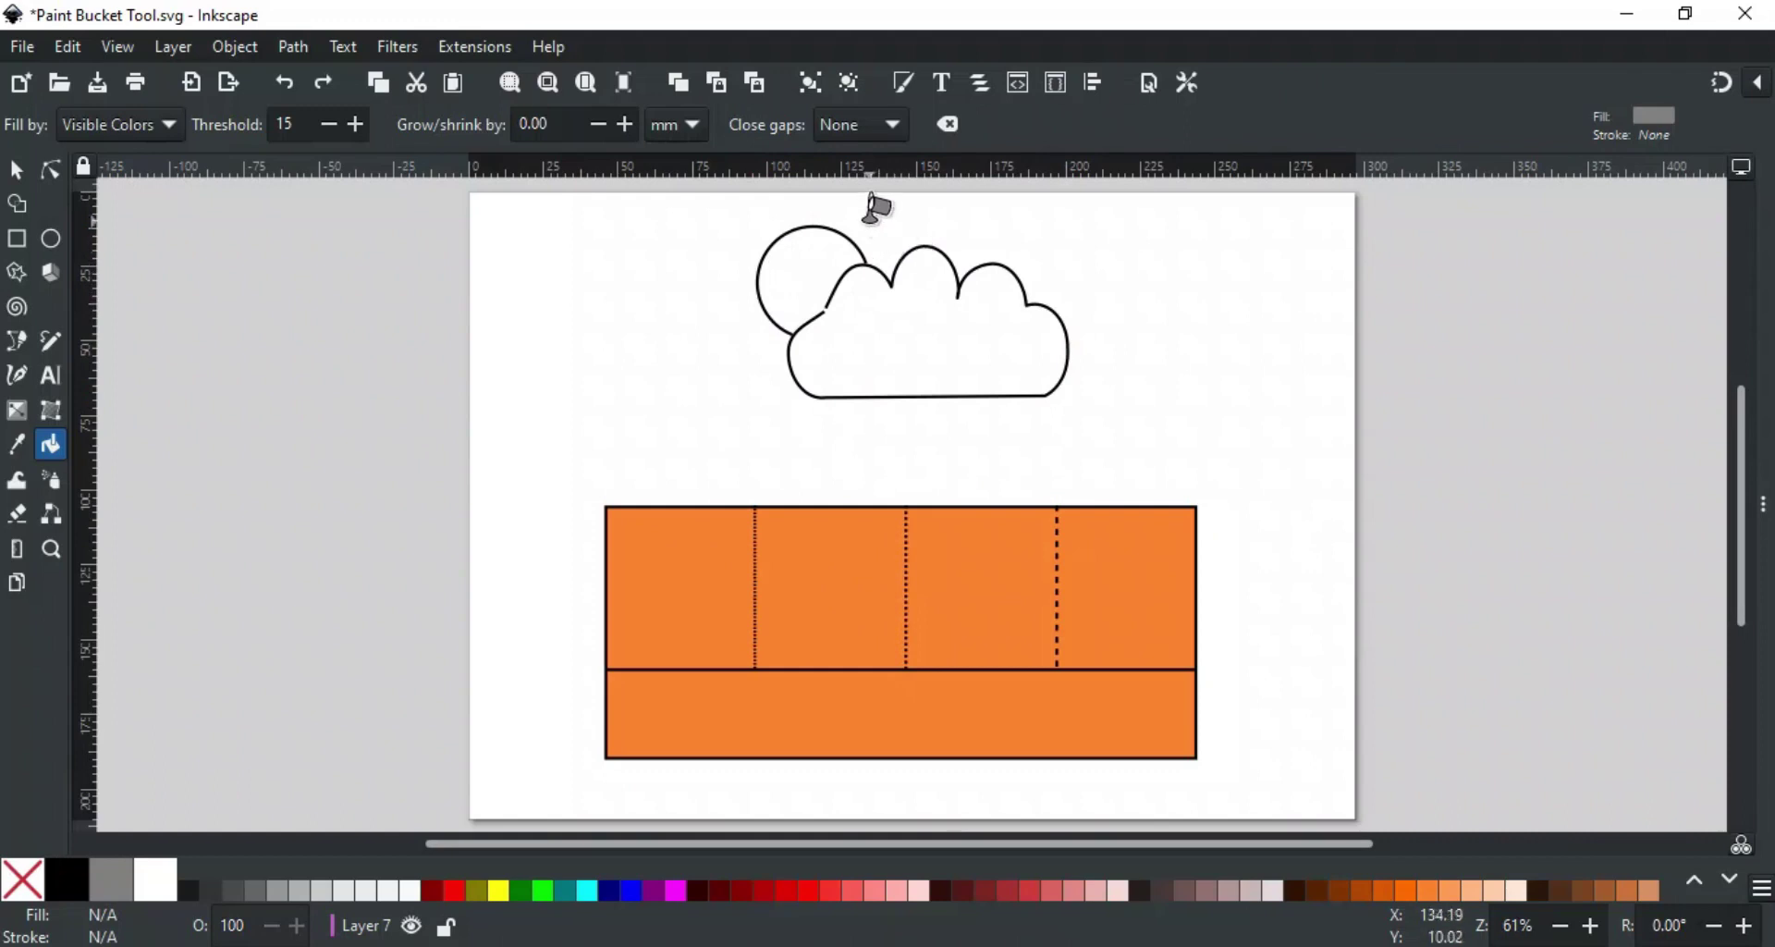
pyautogui.click(848, 130)
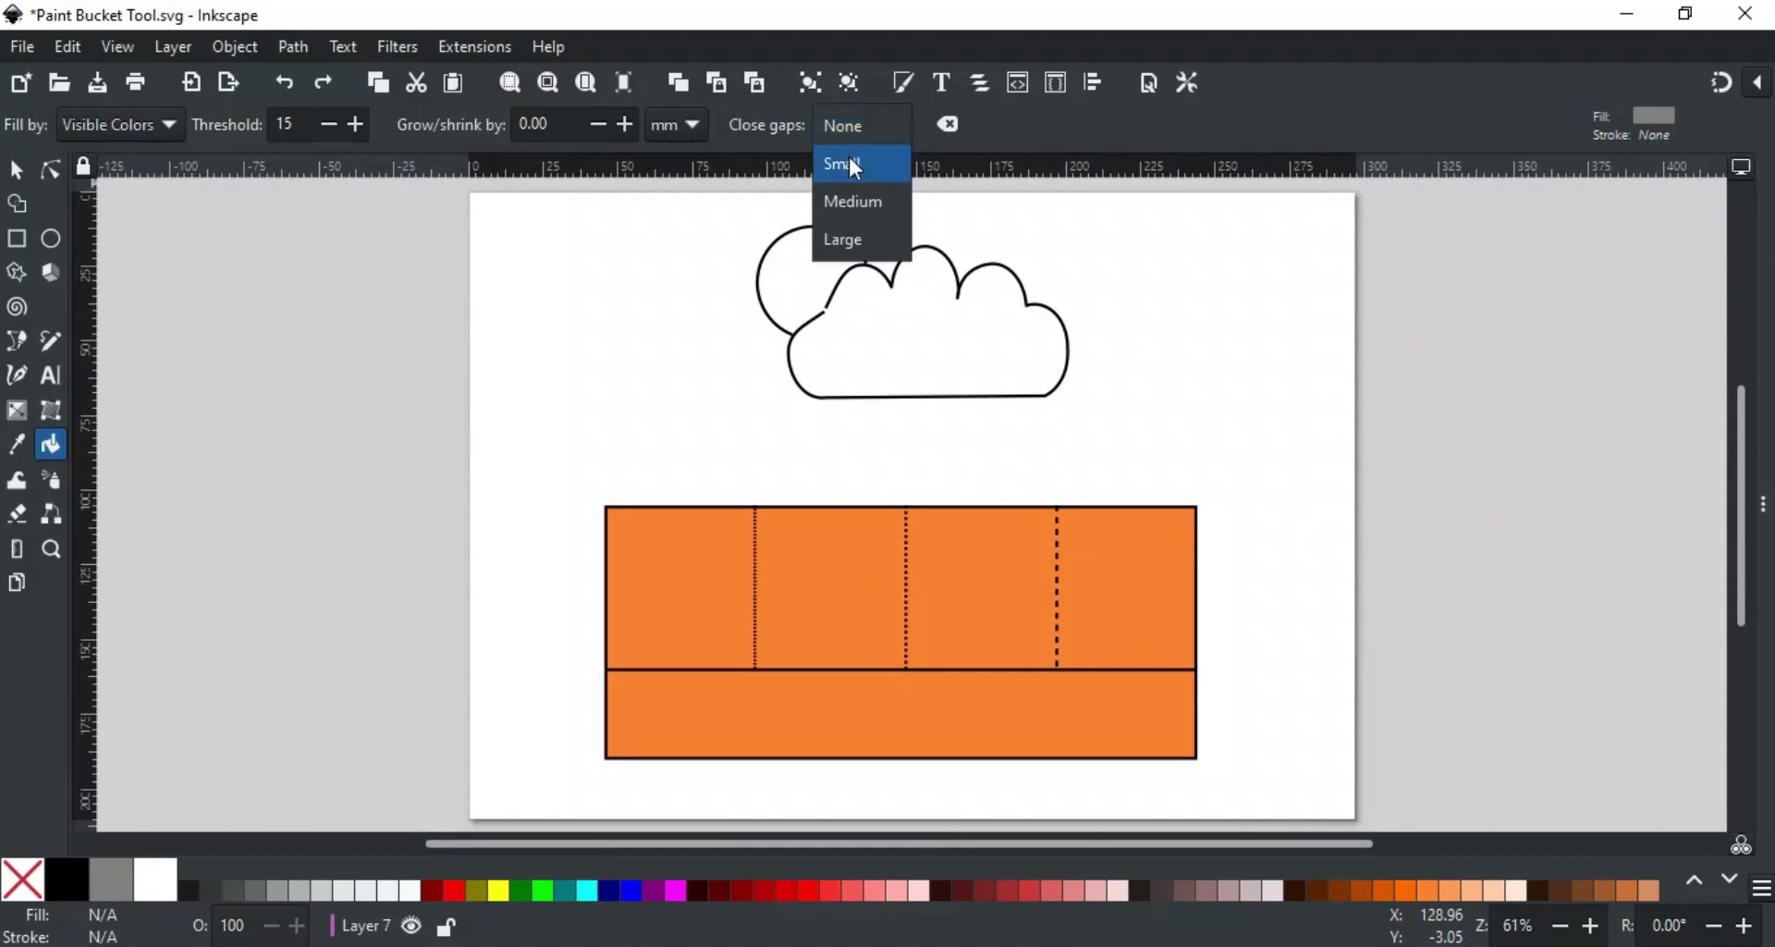
# With Close gaps at Small, fill the left upper cell grey and undo a fill that spilled across three cells
pyautogui.click(847, 164)
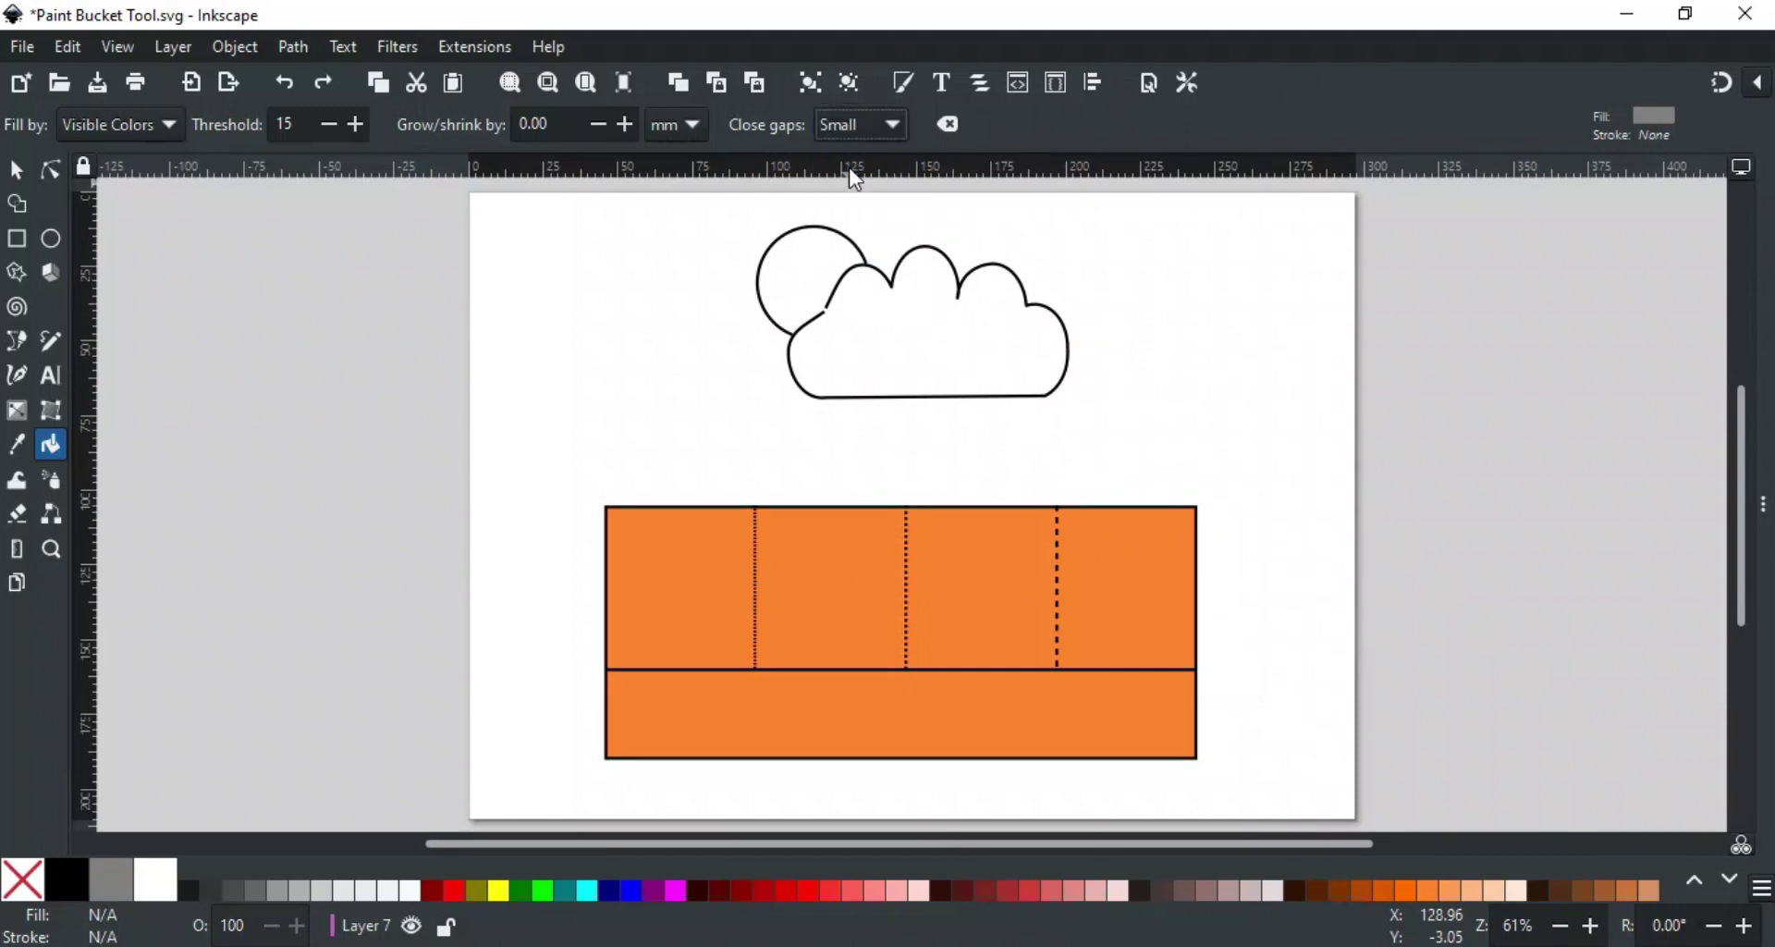
pyautogui.click(726, 574)
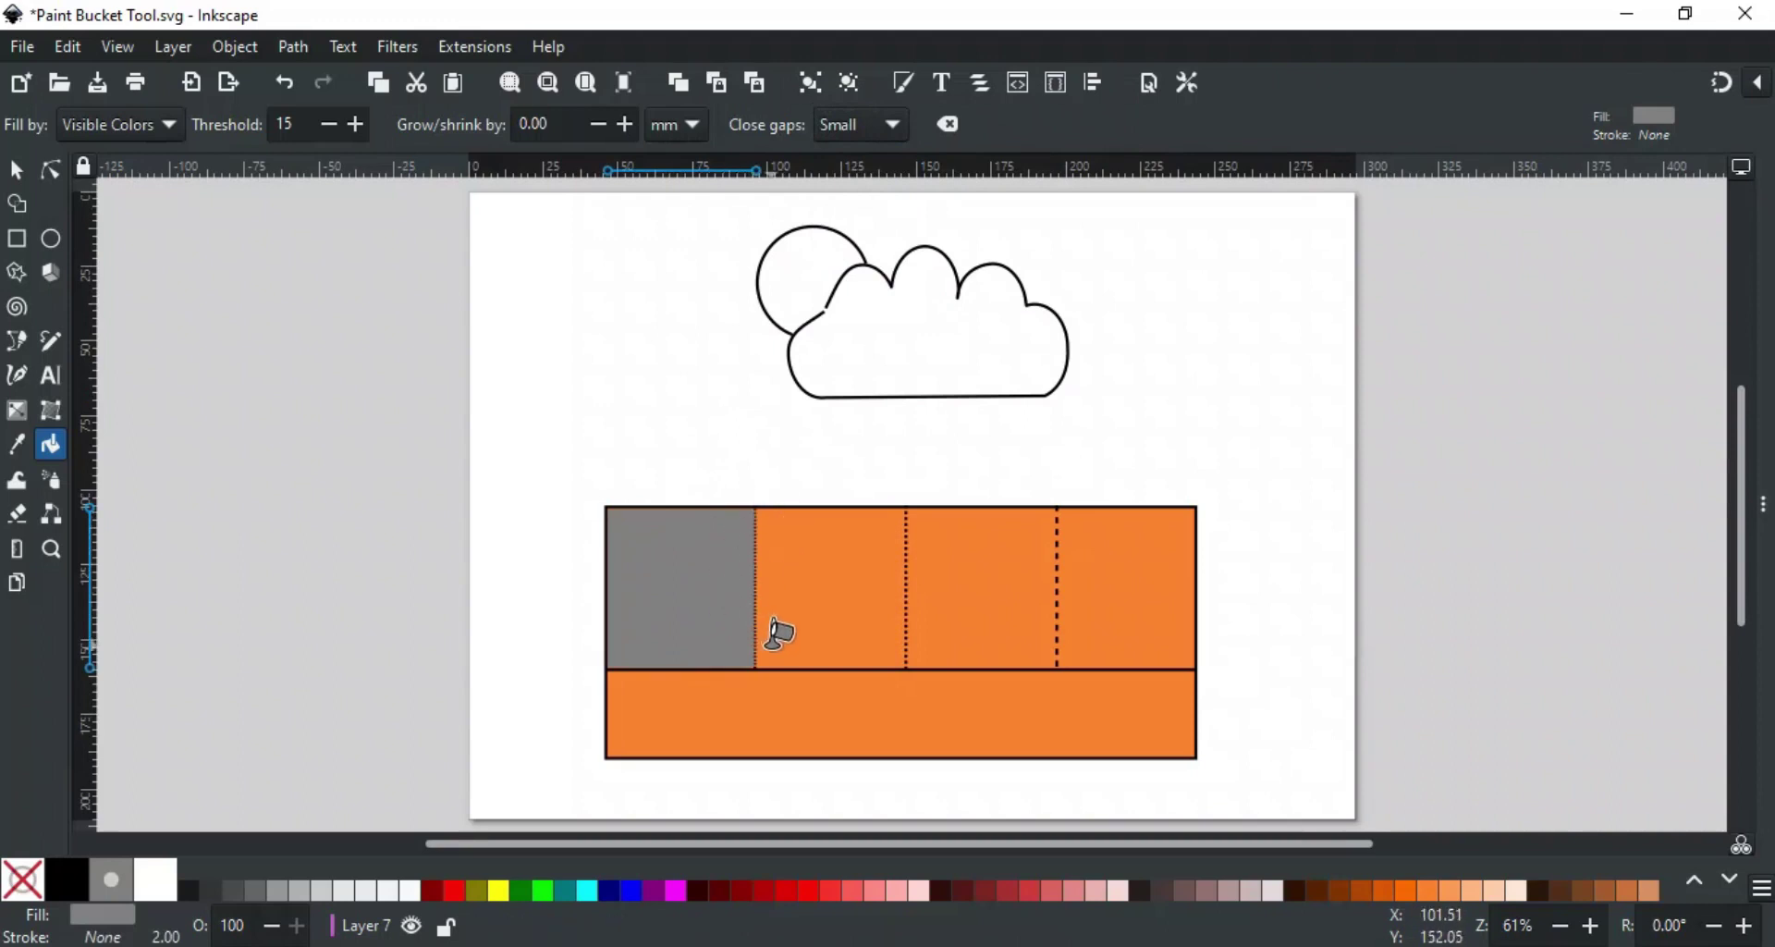
pyautogui.click(837, 592)
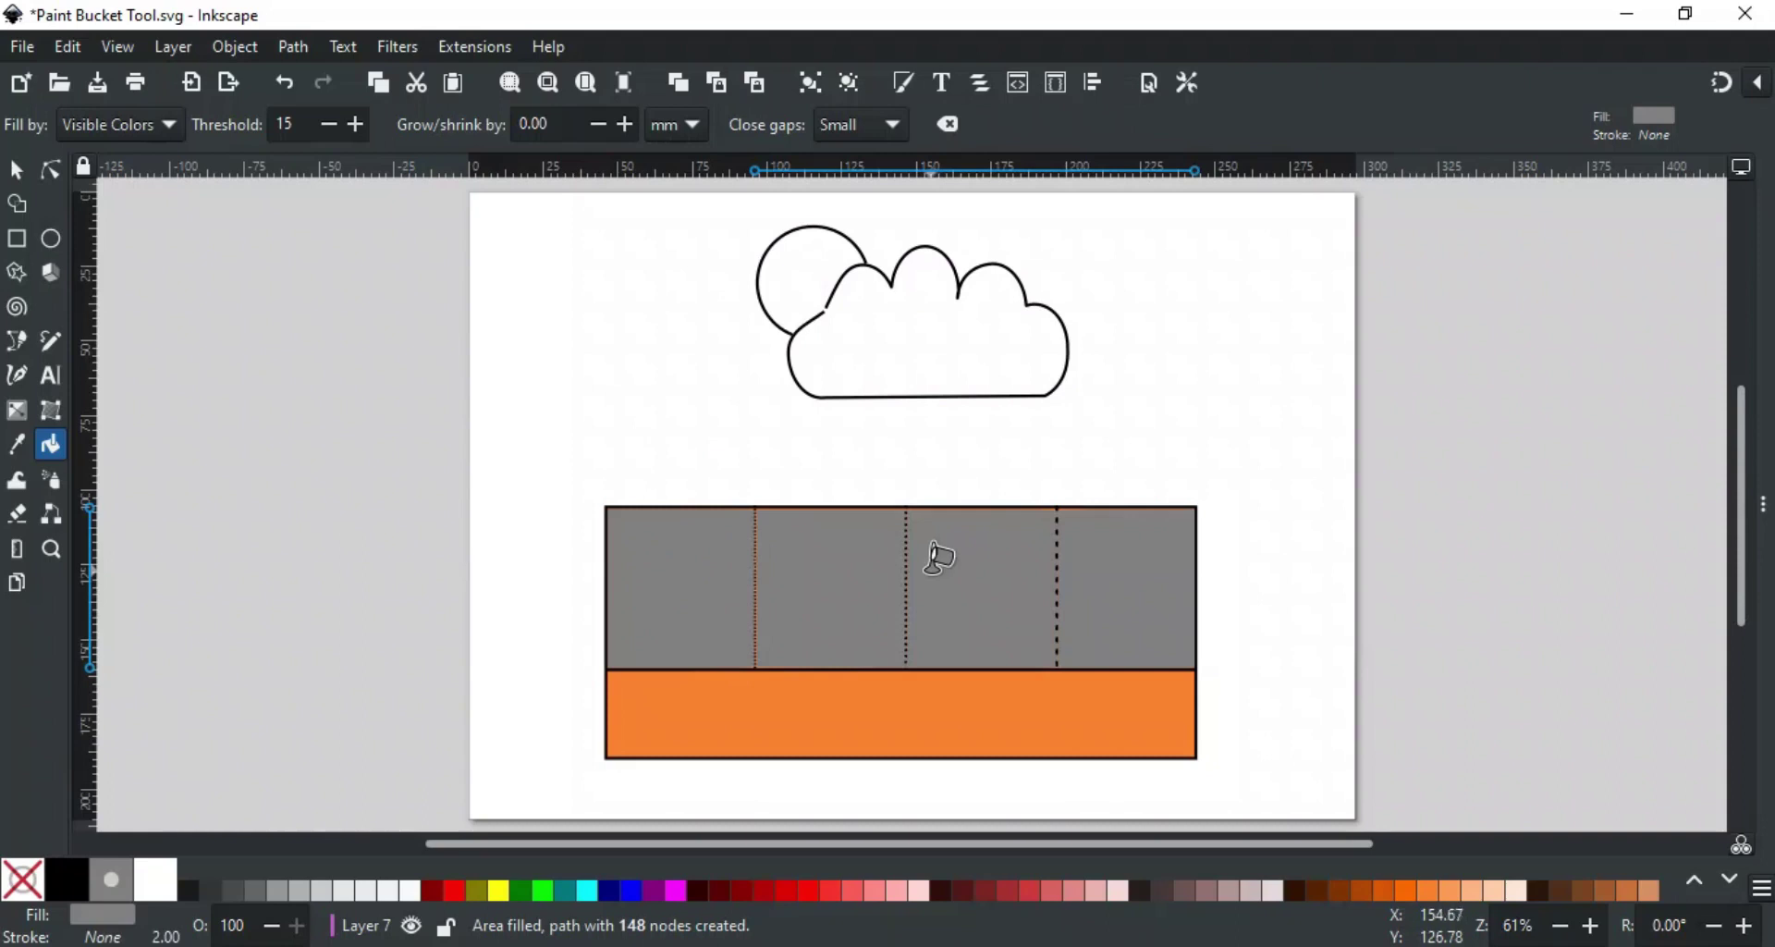
pyautogui.hotkey('ctrl', 'z')
# Switch Close gaps to Medium, fill the second upper cell grey, and undo the overflowing right-cells fill
pyautogui.click(884, 124)
pyautogui.click(869, 158)
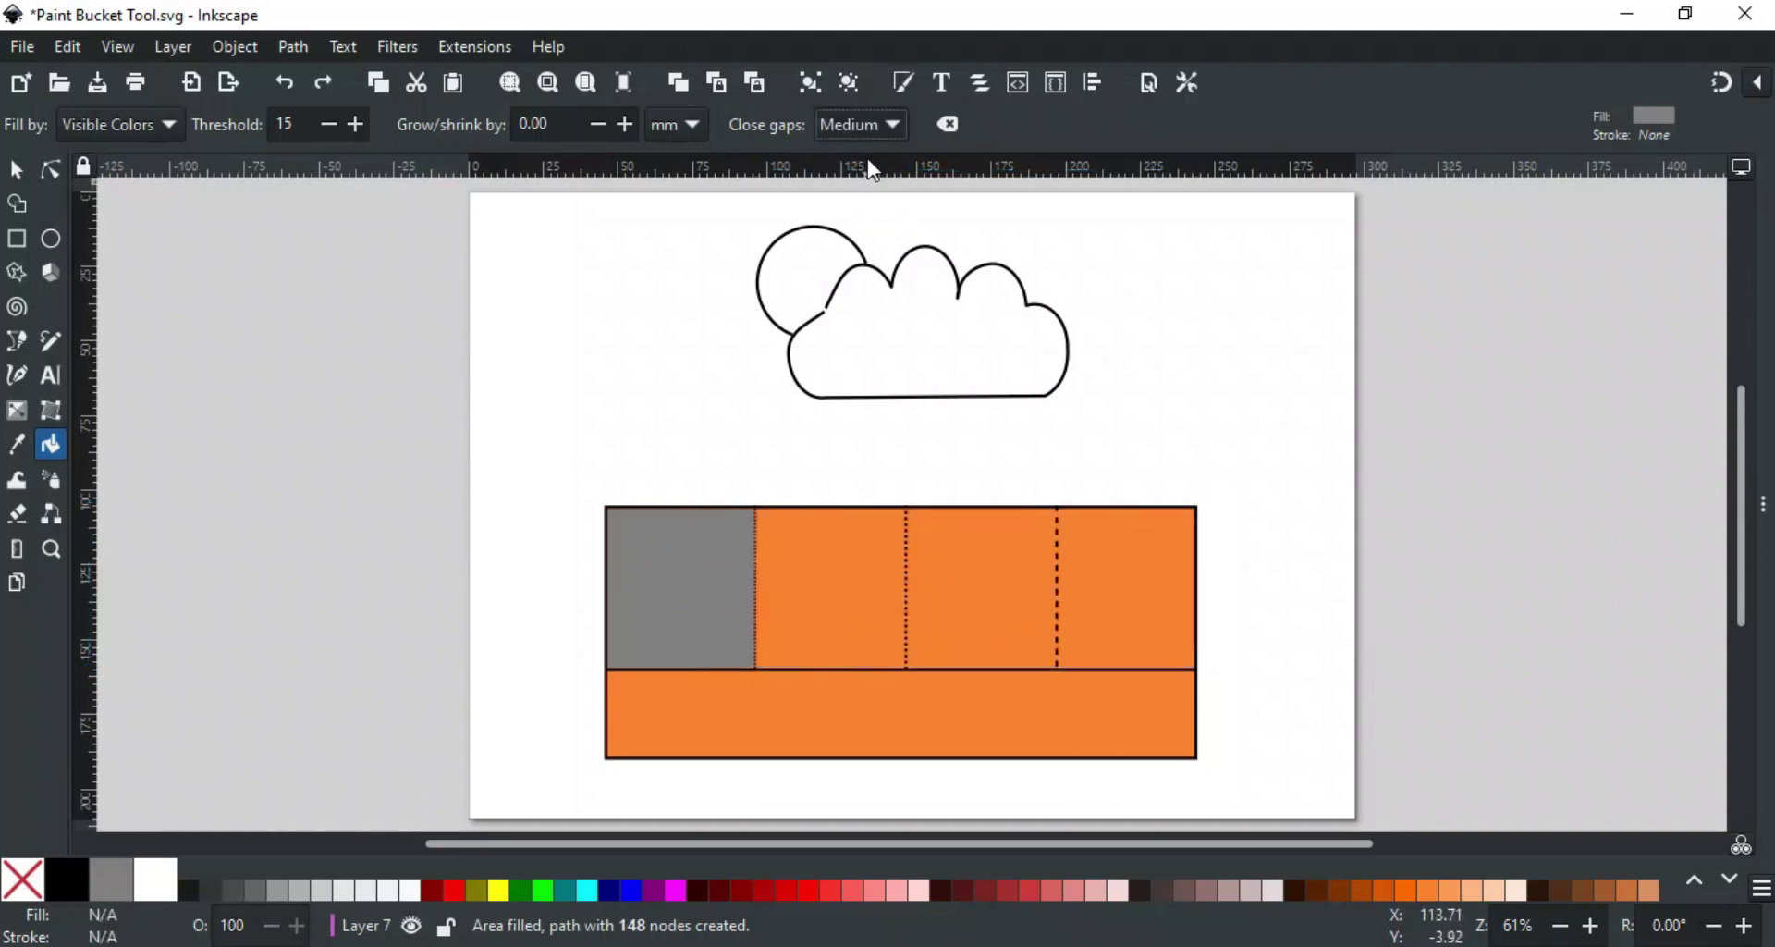
pyautogui.click(832, 529)
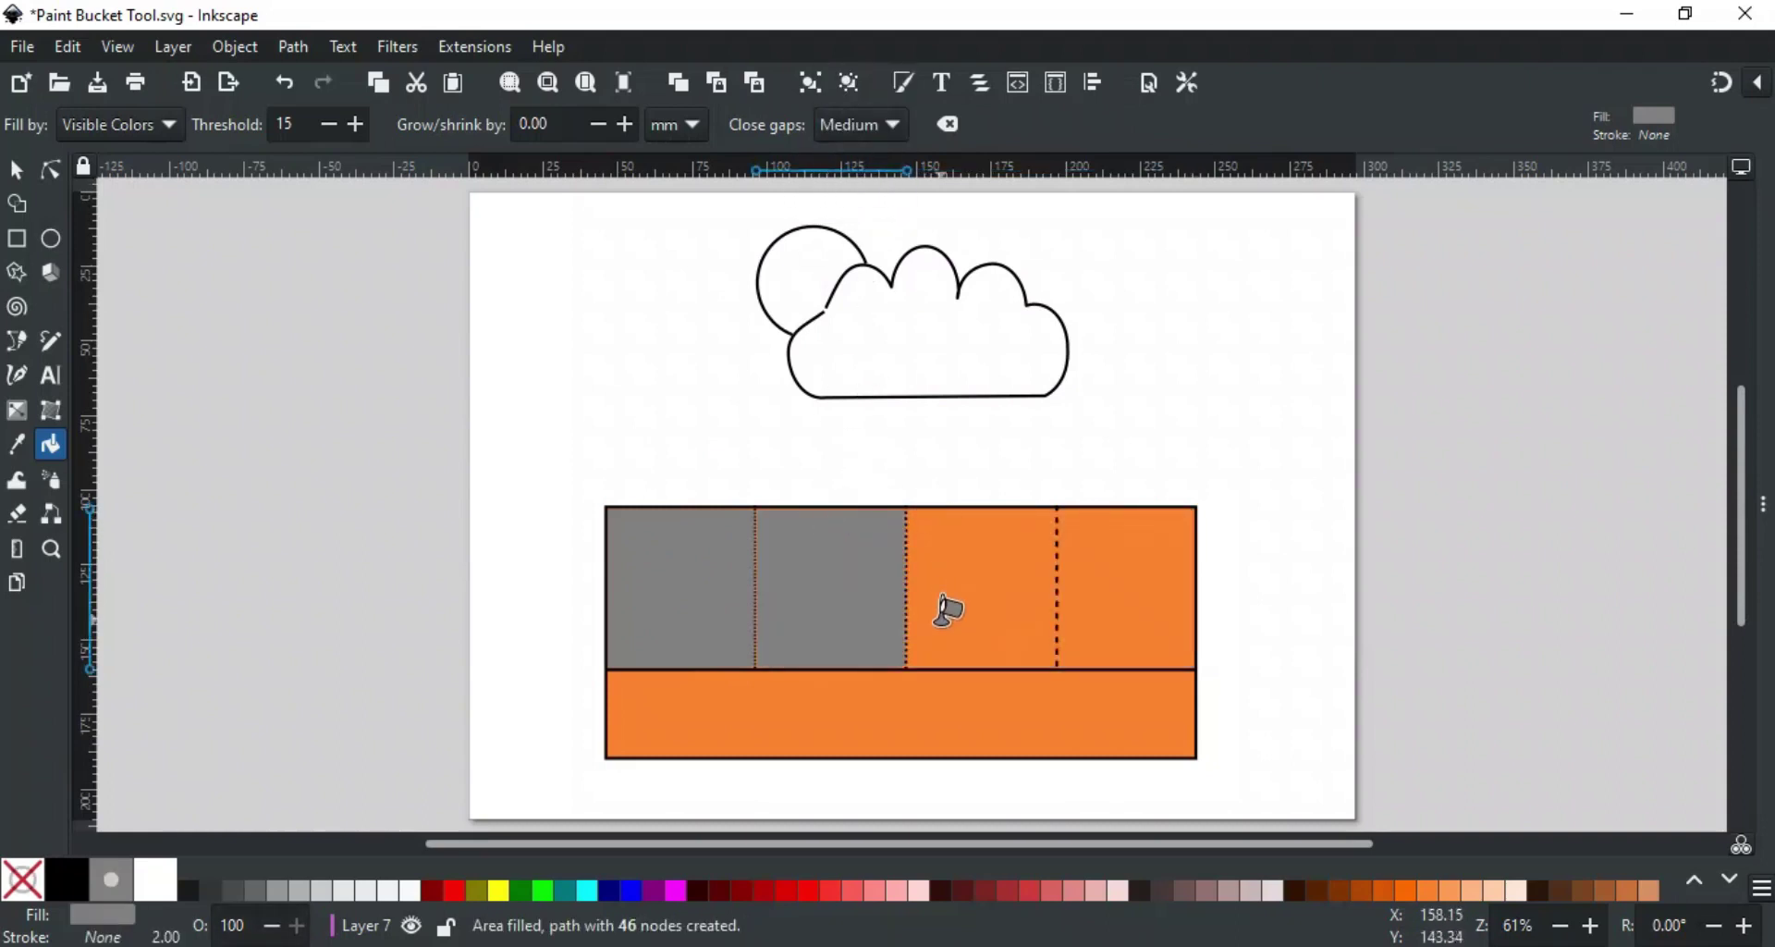
pyautogui.click(1015, 560)
pyautogui.hotkey('ctrl', 'z')
# At Large gap closing, fill the third and rightmost upper cells grey
pyautogui.click(870, 124)
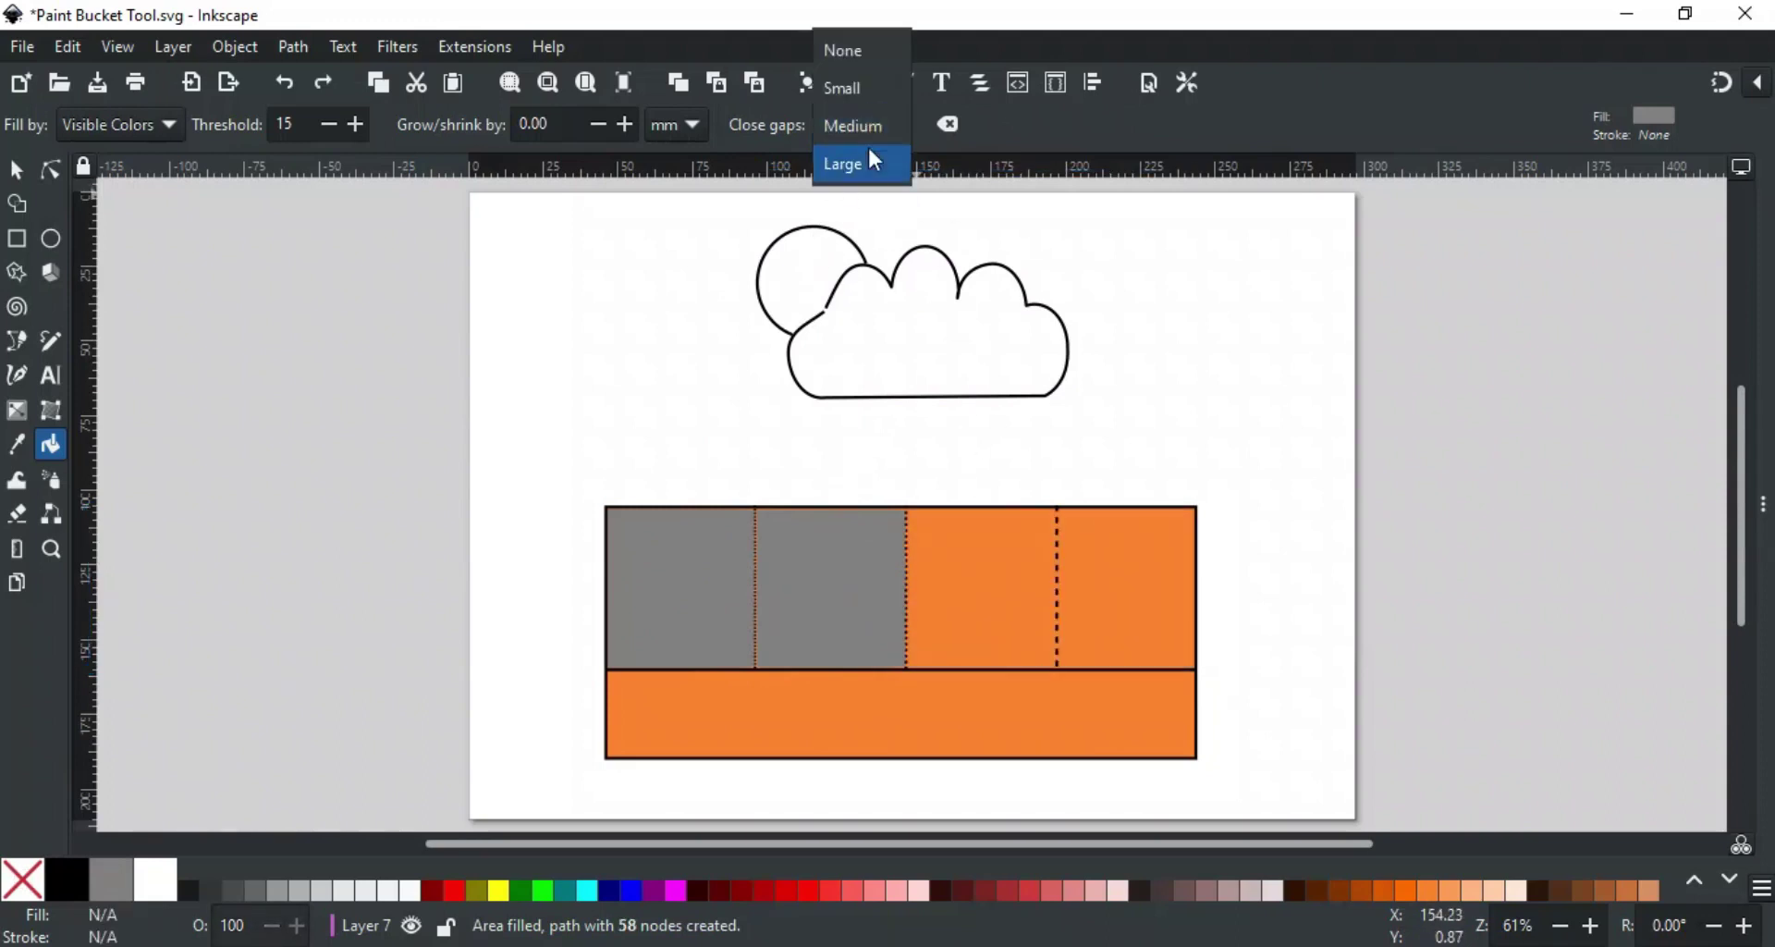
pyautogui.click(874, 162)
pyautogui.click(988, 537)
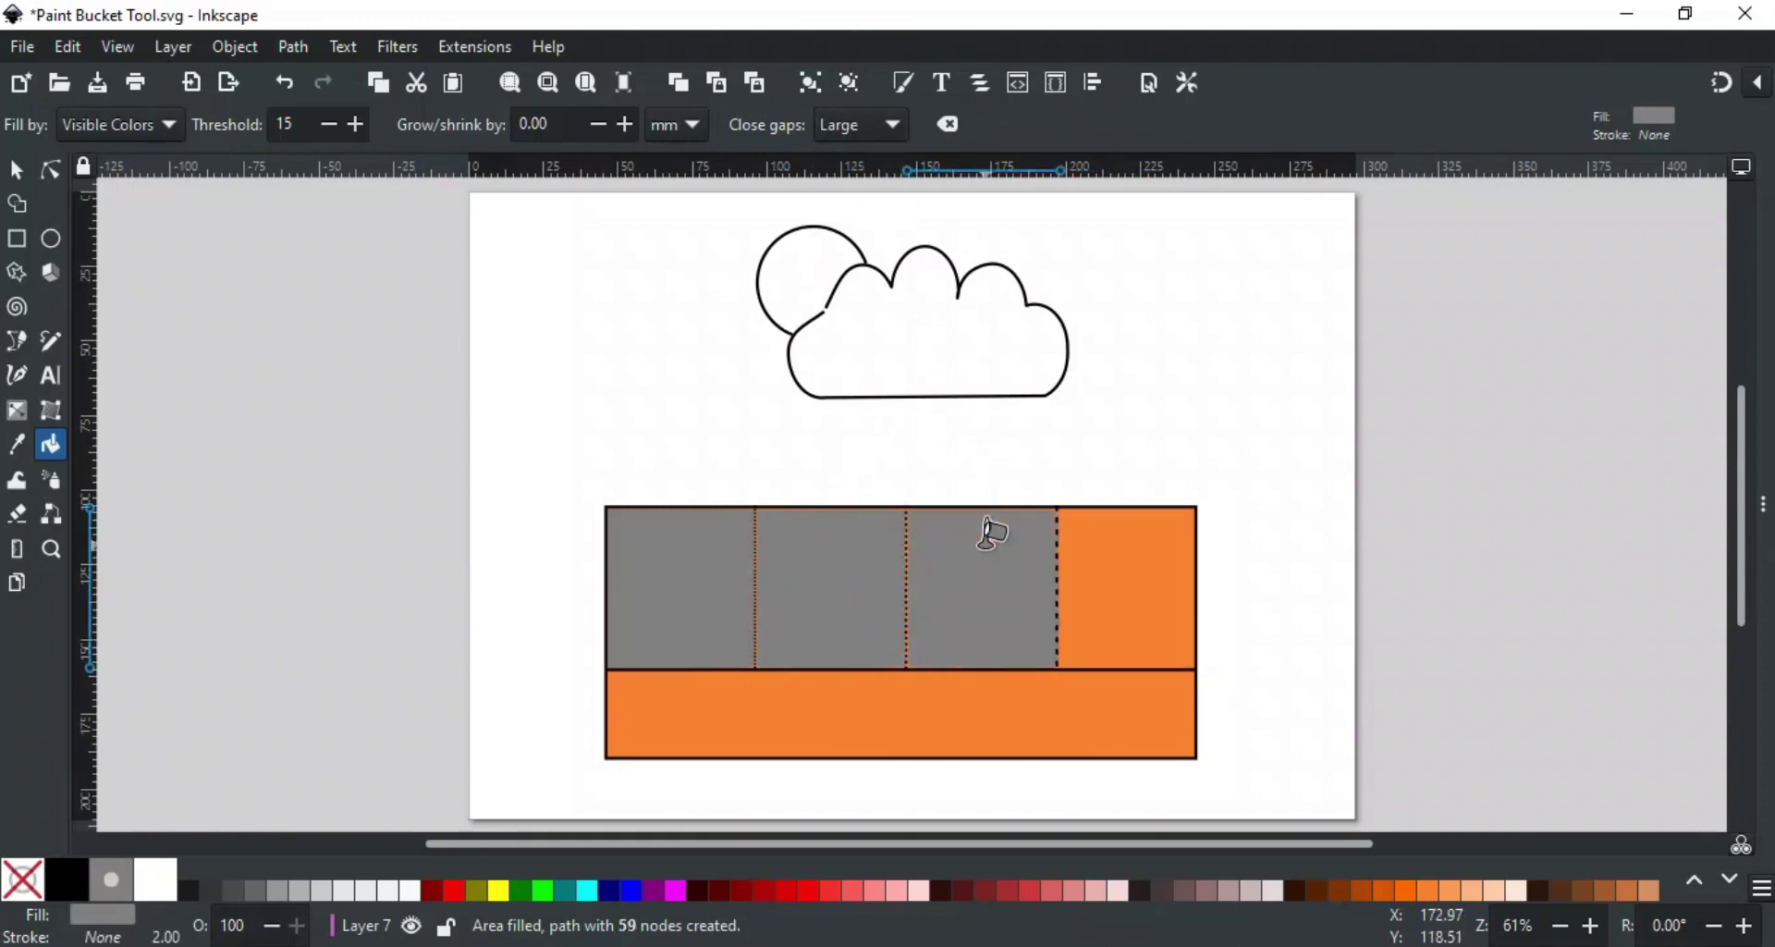
pyautogui.click(1108, 575)
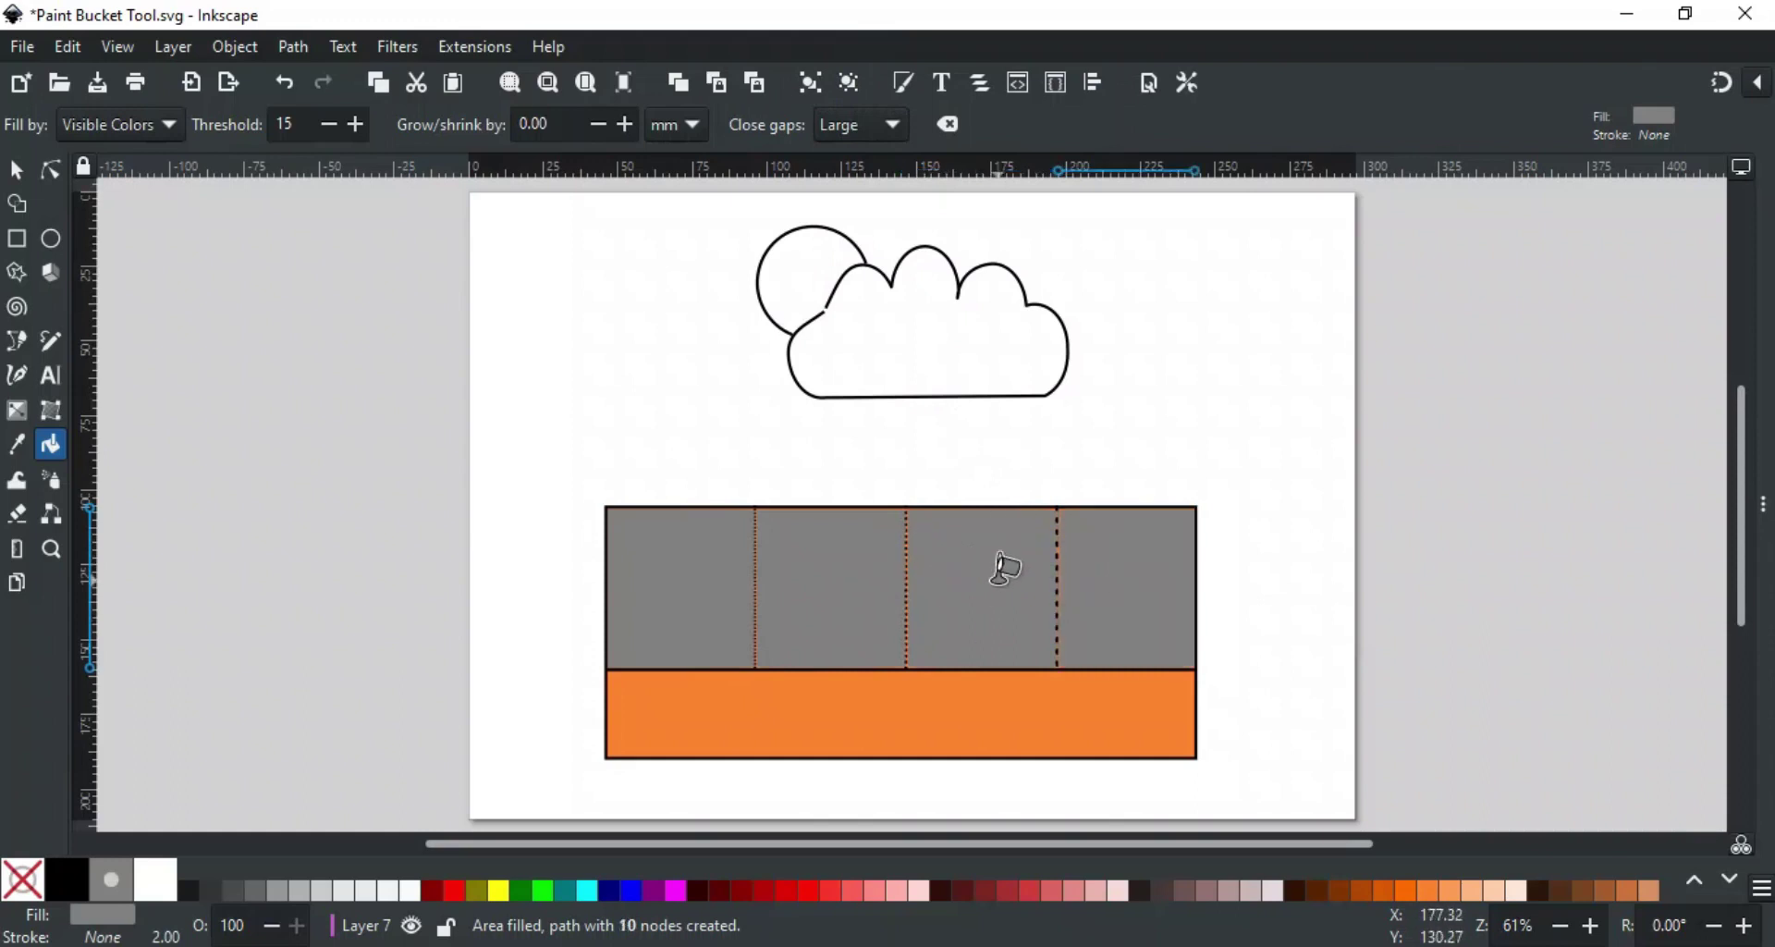
# Return Close gaps to Small and fill the cloud interior grey
pyautogui.click(859, 124)
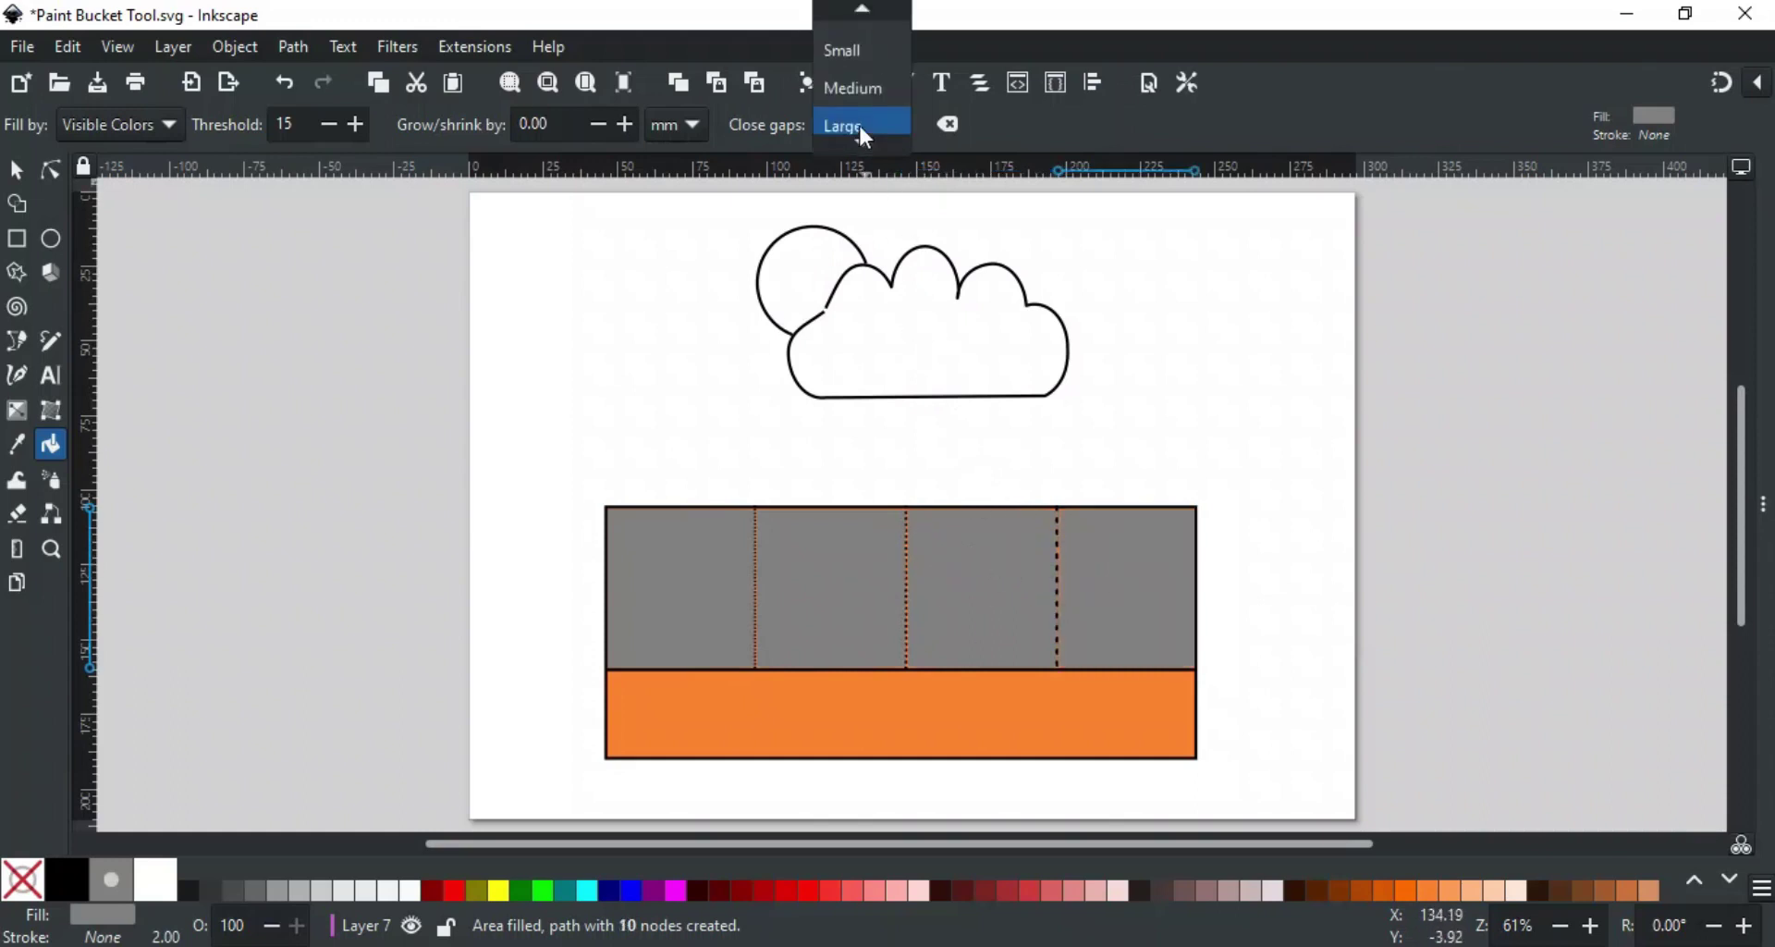
pyautogui.click(867, 46)
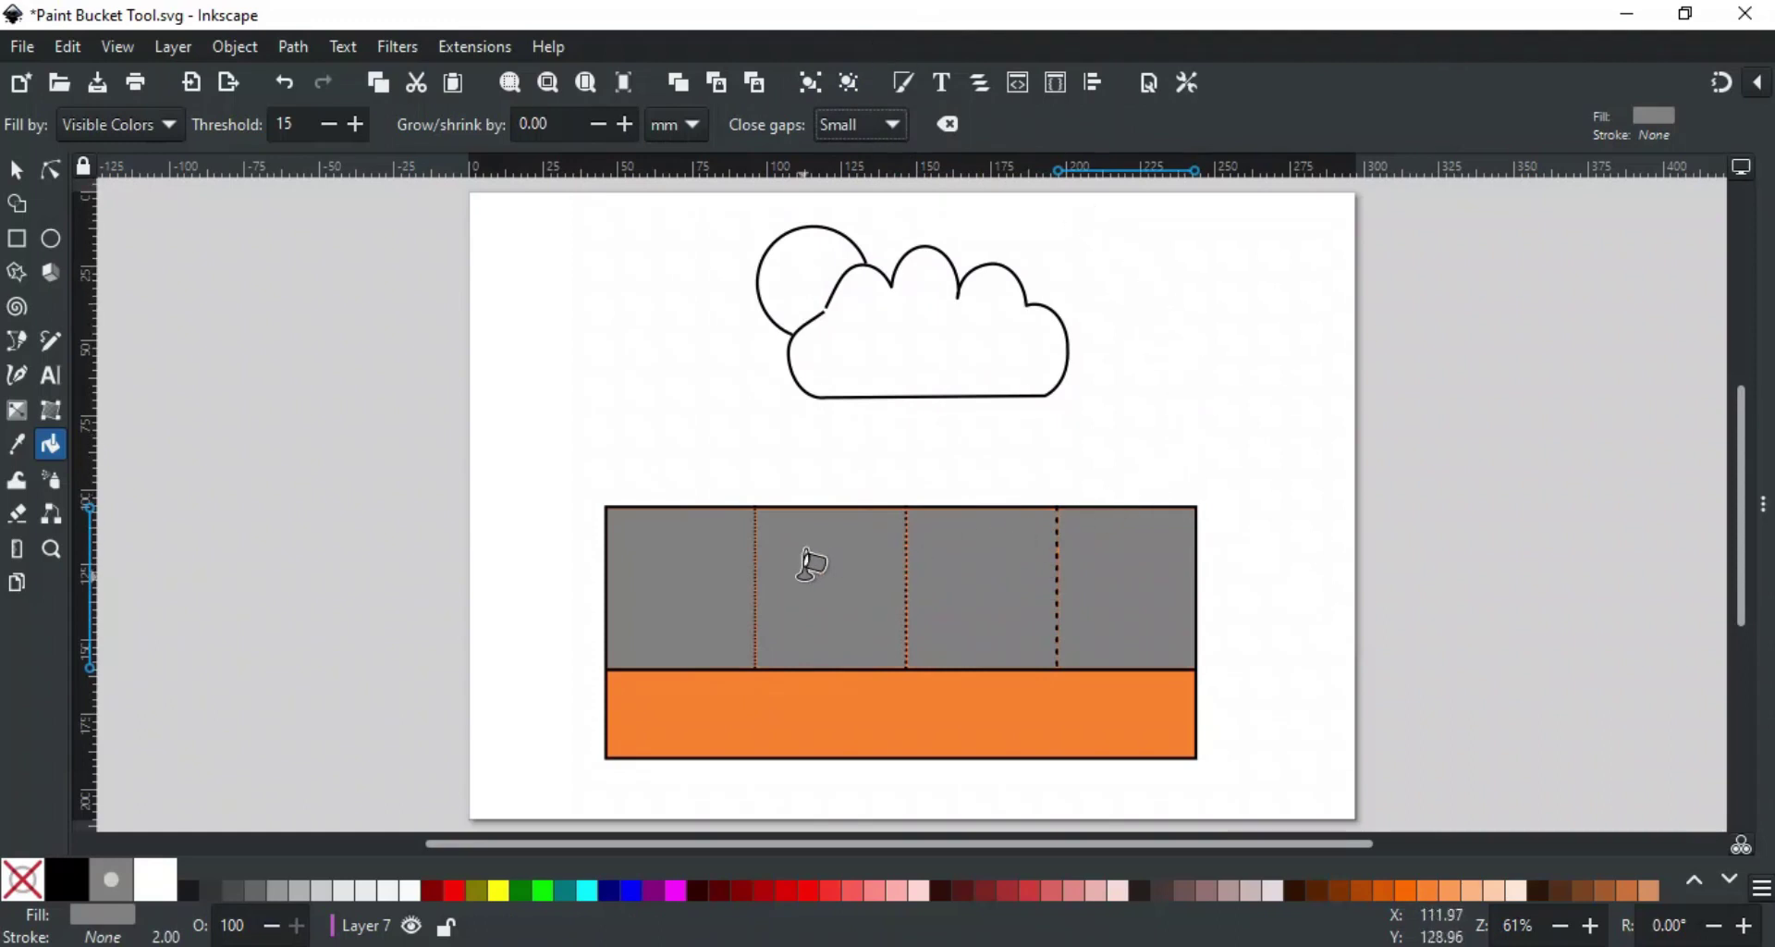
pyautogui.click(899, 344)
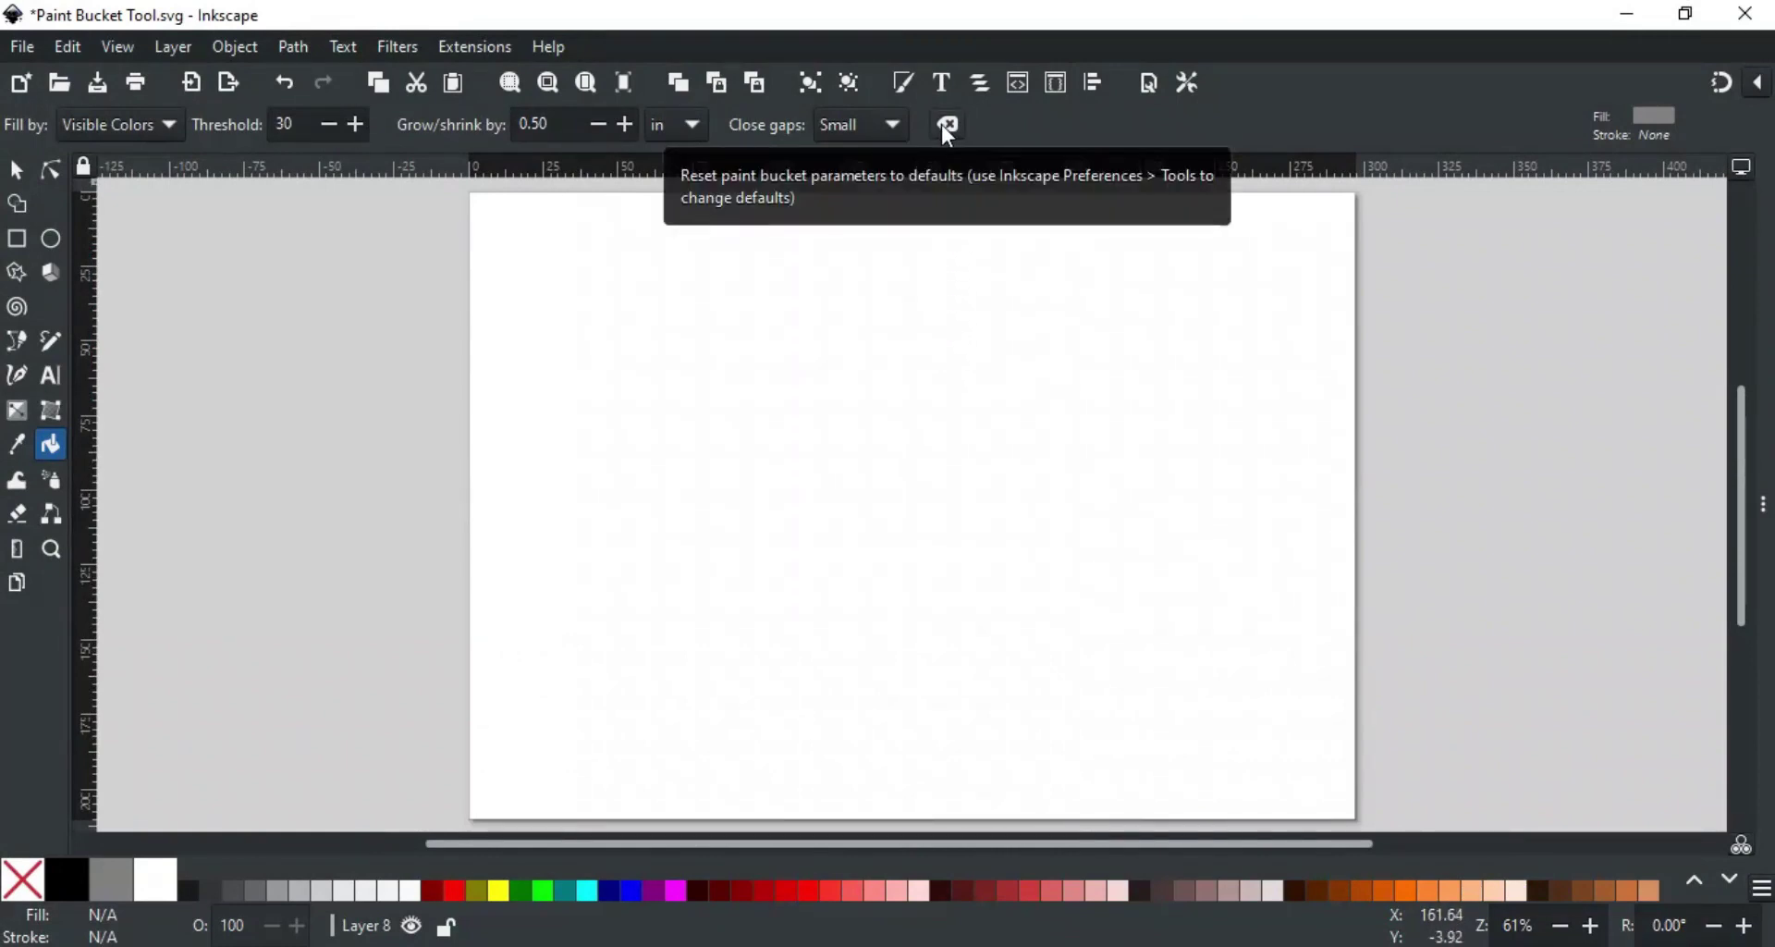
# Reset the Paint Bucket controls to defaults: threshold 15, grow/shrink 0.00, close gaps None
pyautogui.click(947, 129)
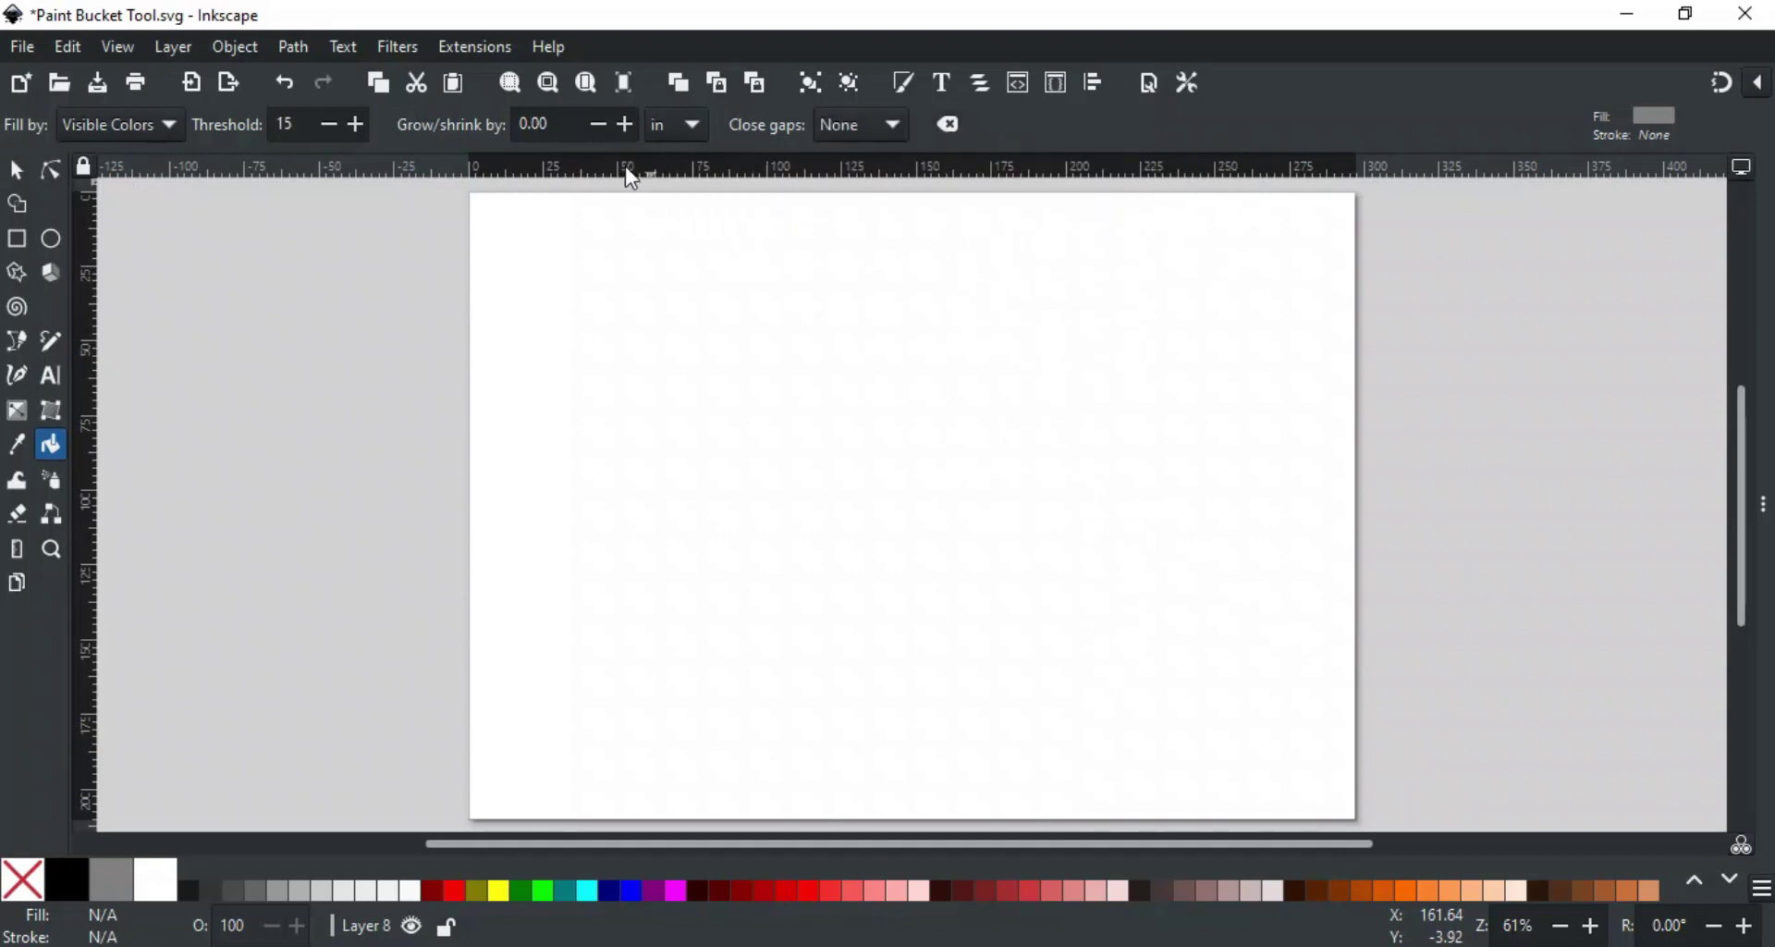